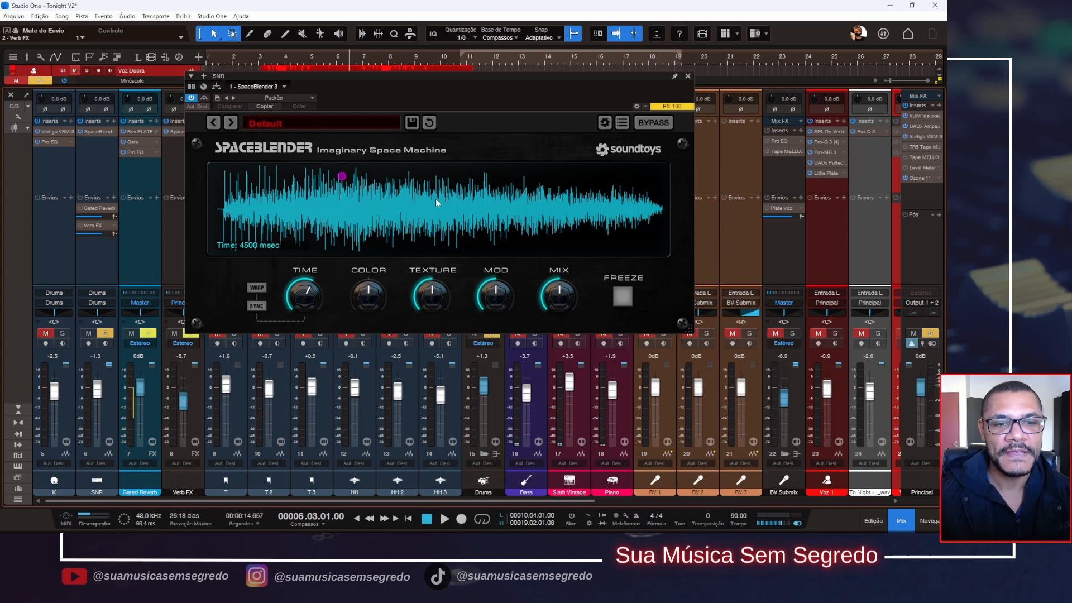
# - Reshape the SpaceBlender reverb envelope into a narrow mid-length swell, with ShapeX at 0.45 and ShapeY at its minimum
pyautogui.moveTo(442, 176); pyautogui.dragTo(414, 248)
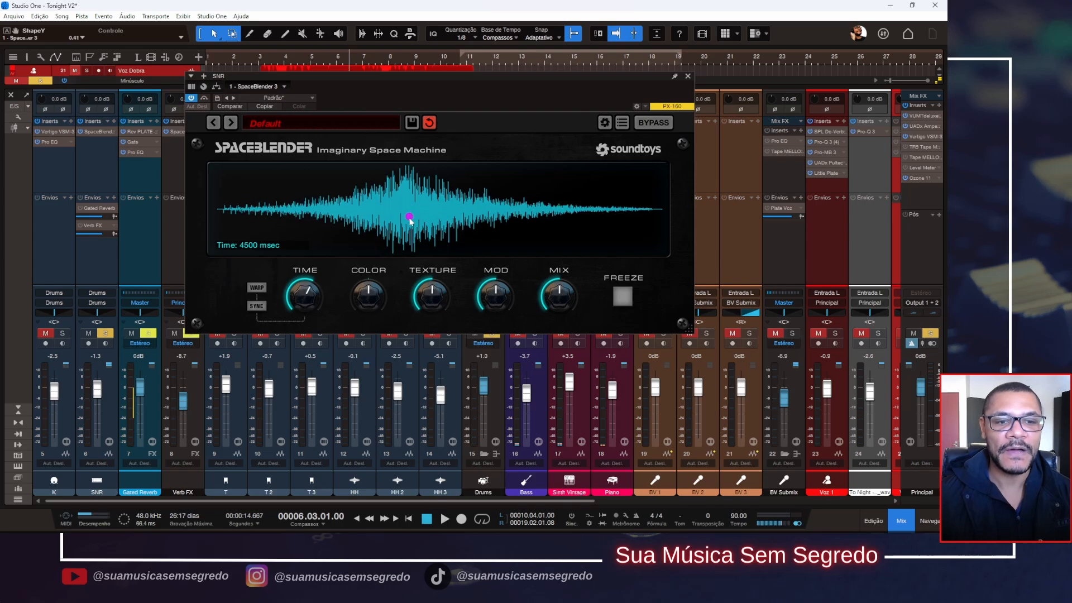
pyautogui.moveTo(411, 244); pyautogui.dragTo(415, 260)
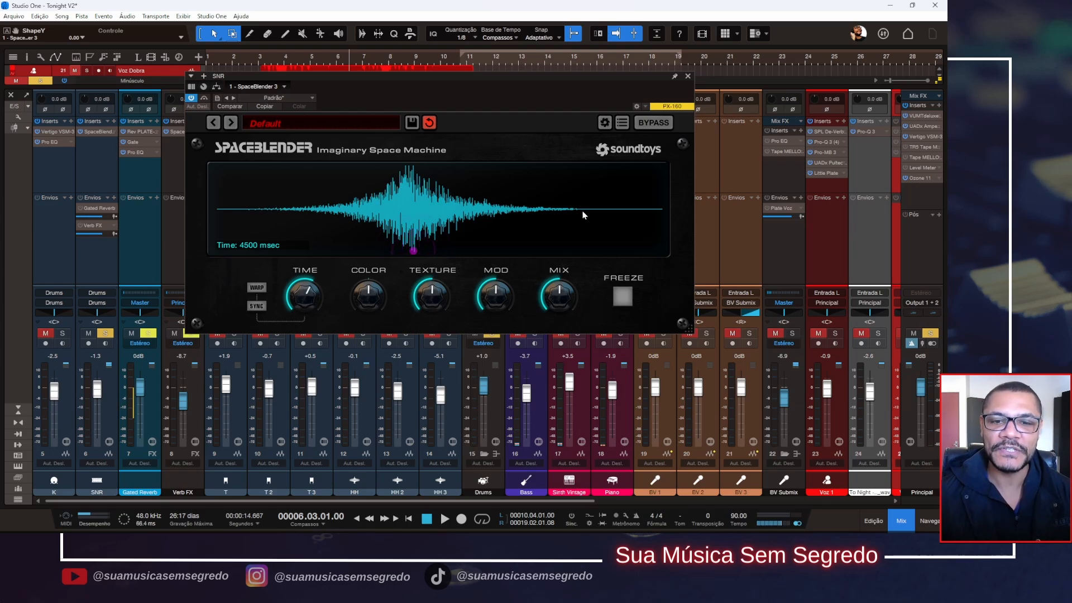
pyautogui.click(413, 210)
pyautogui.moveTo(414, 210); pyautogui.dragTo(431, 266)
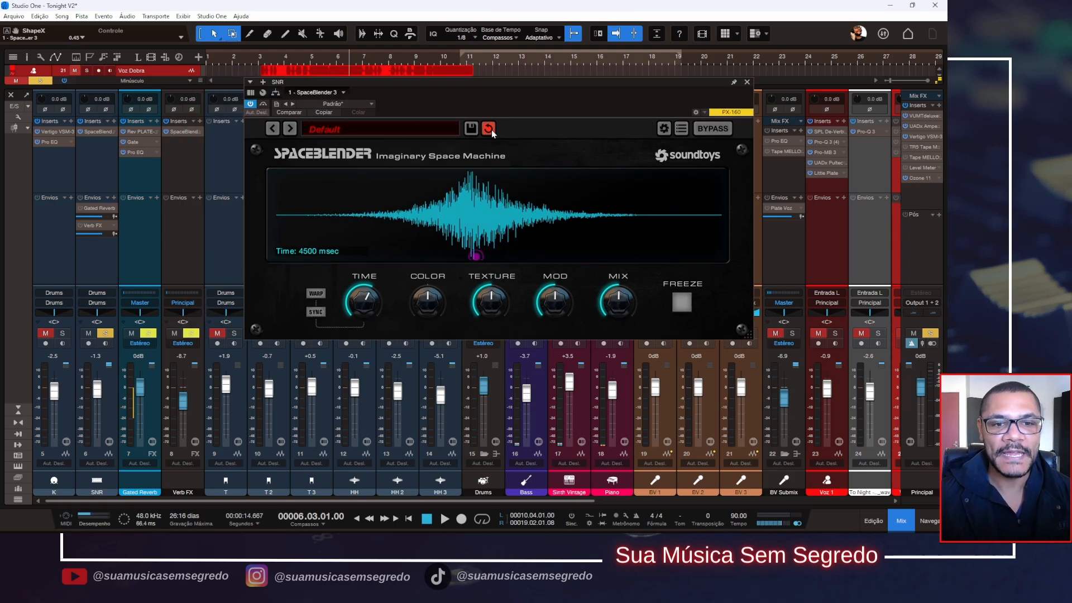
# - Revert SpaceBlender to the stored Default preset settings and audition the reverb with a short playback
pyautogui.click(490, 129)
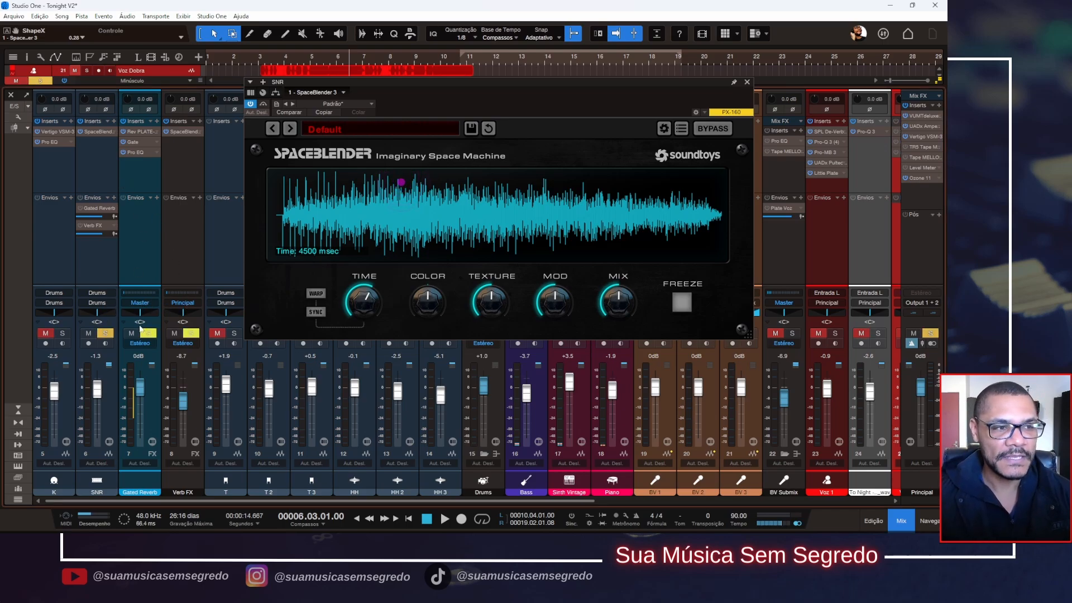
pyautogui.press('space')
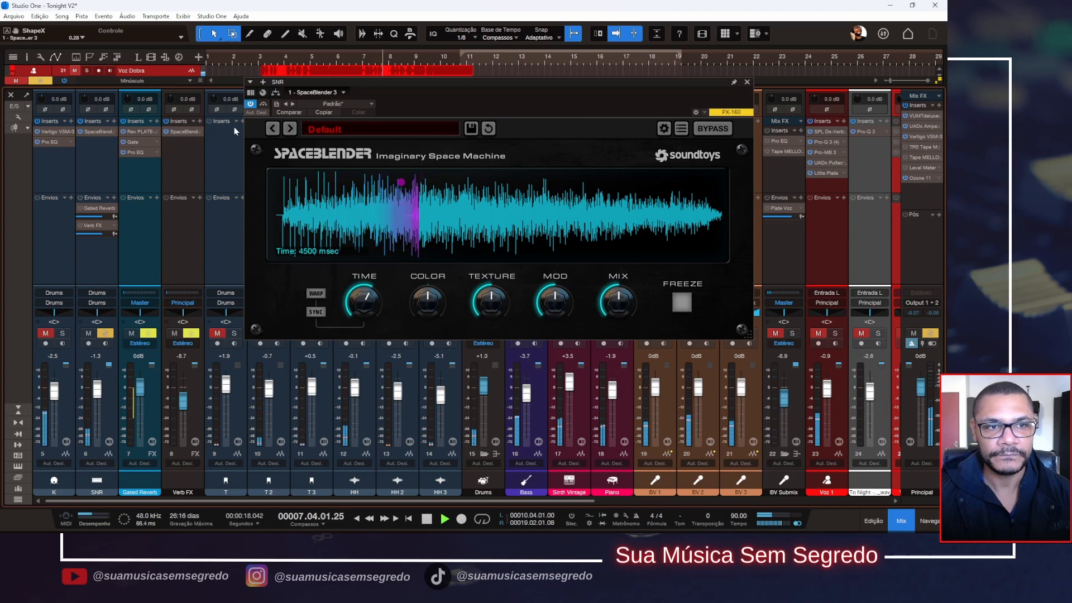
pyautogui.press('space')
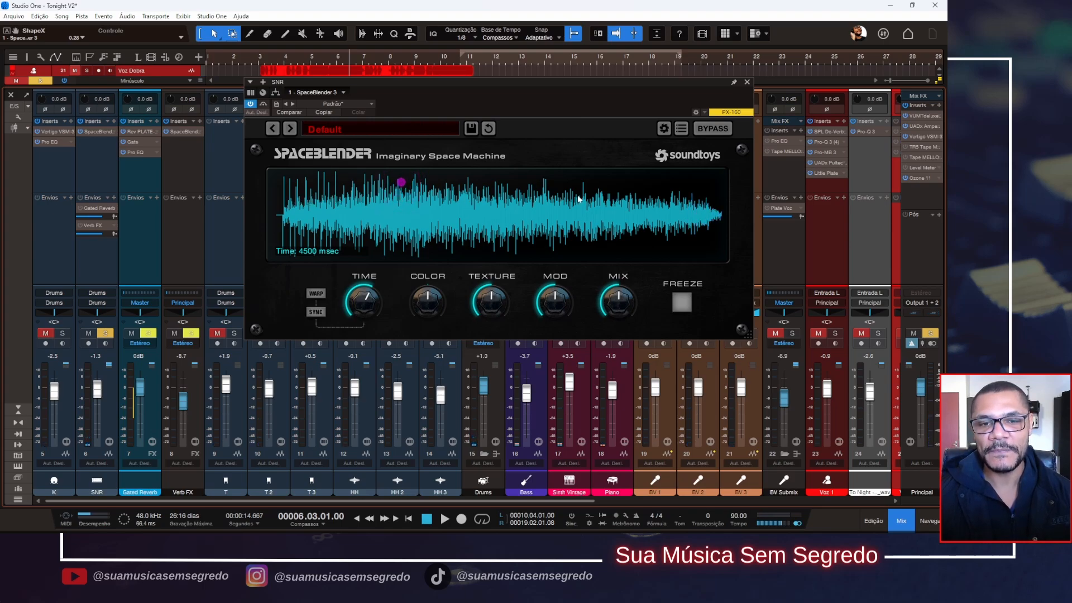
# - Reshape the reverb envelope to peak near its middle with the lowest ShapeY, and audition it with playback
pyautogui.moveTo(401, 182); pyautogui.dragTo(473, 271)
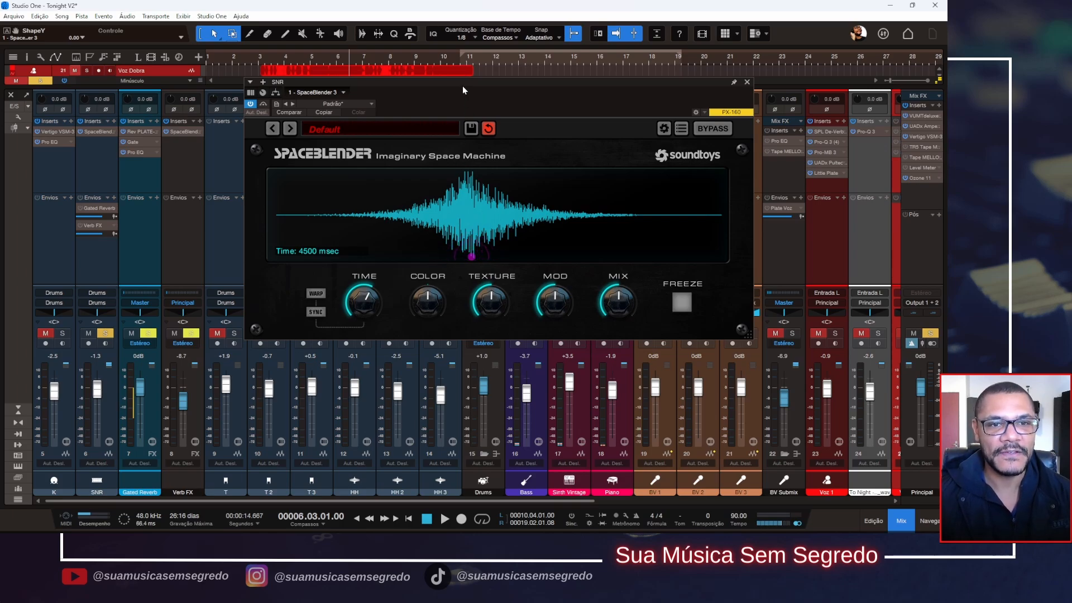
pyautogui.press('space')
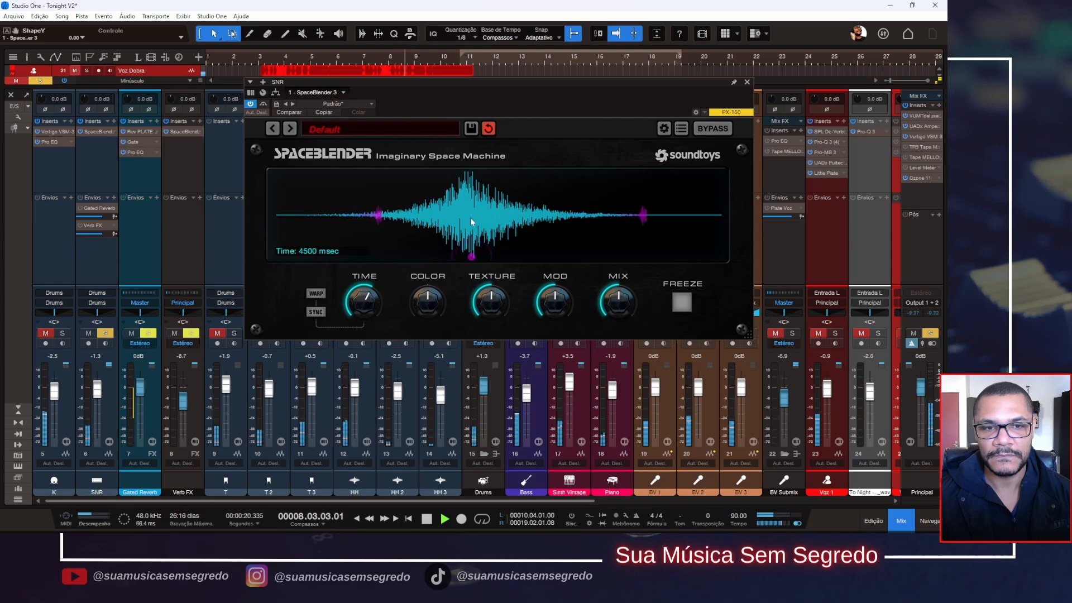
pyautogui.press('space')
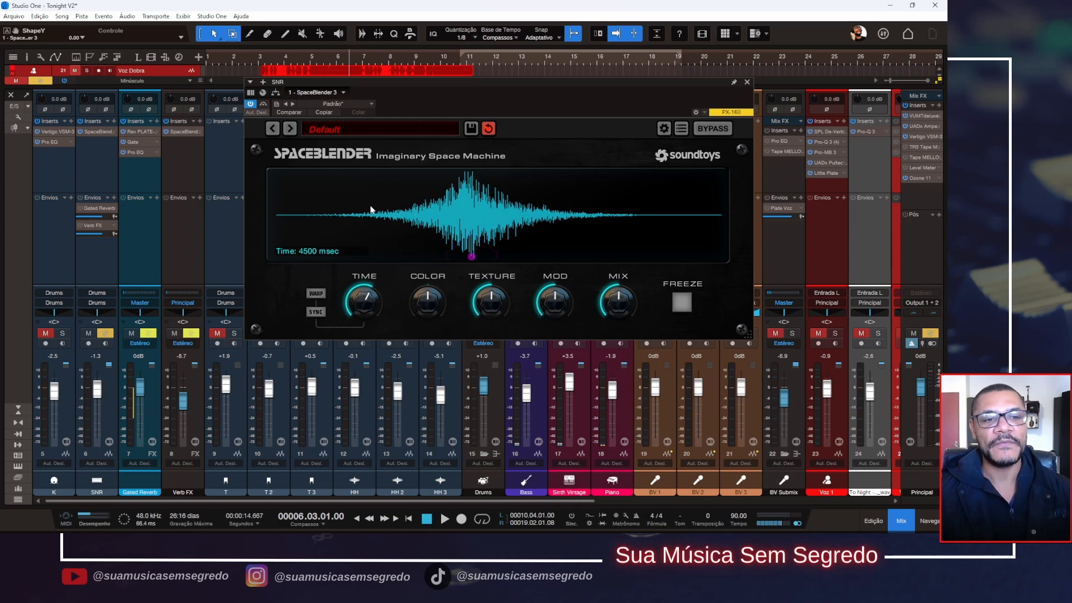
pyautogui.press('space')
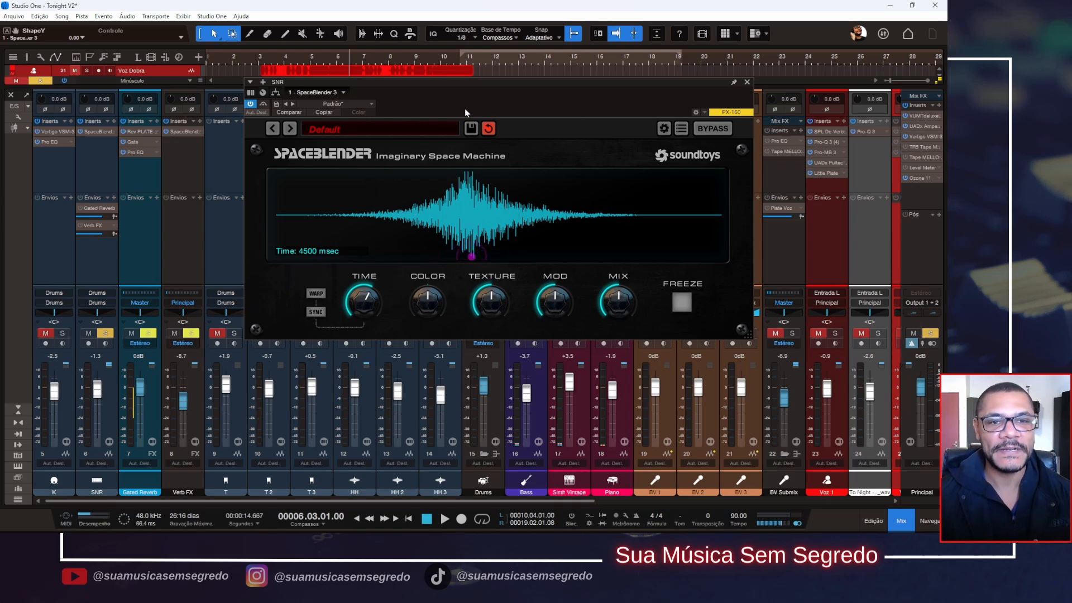
pyautogui.press('space')
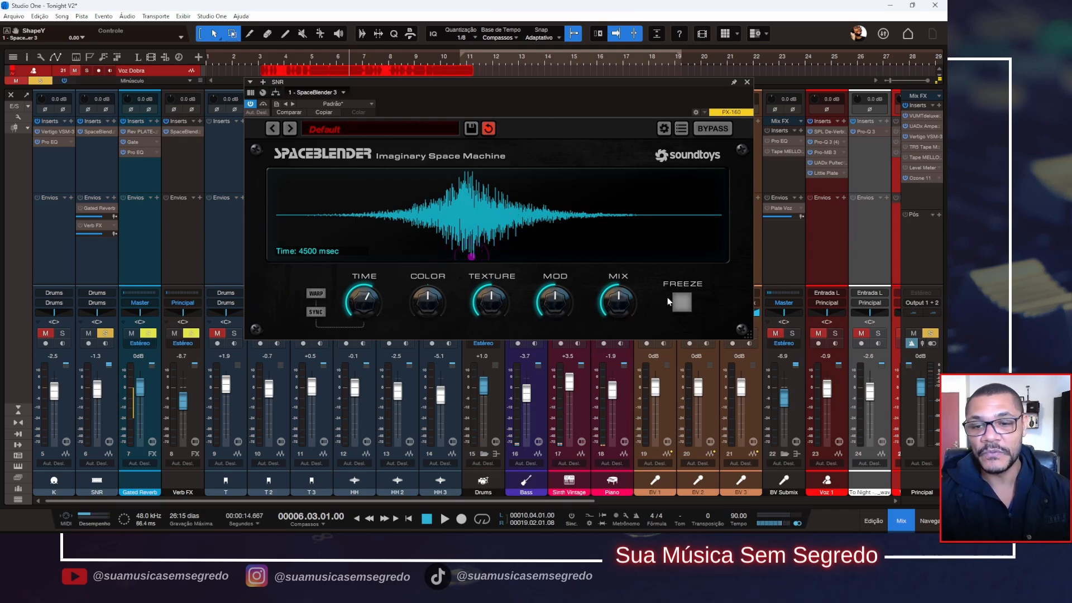
# - Load the Ambient 1 preset, lower Texture, raise Color, and set Mod to 75.5%
pyautogui.click(350, 129)
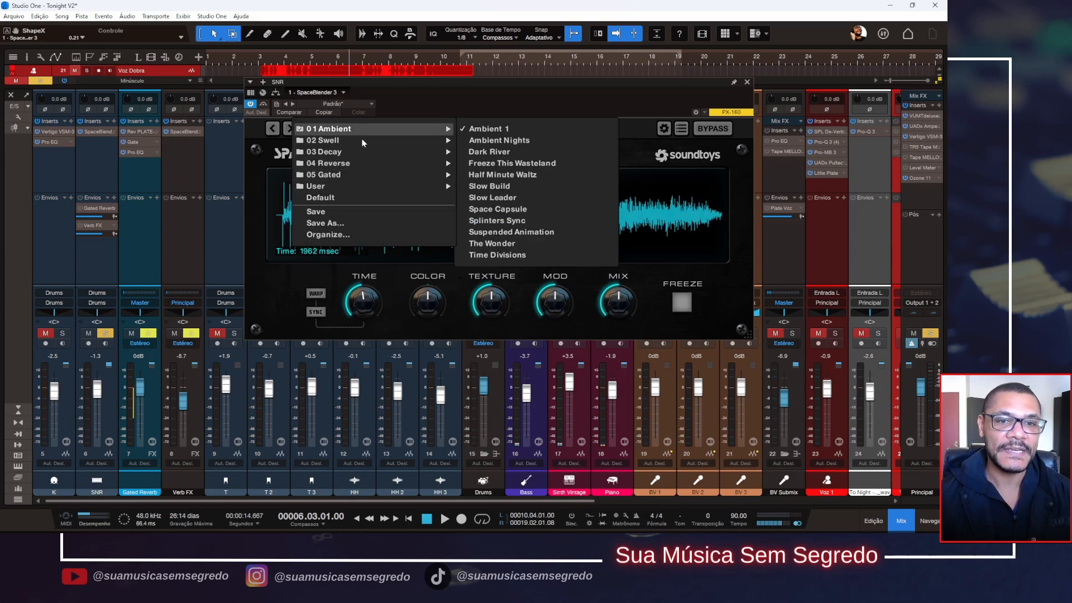
pyautogui.moveTo(374, 165)
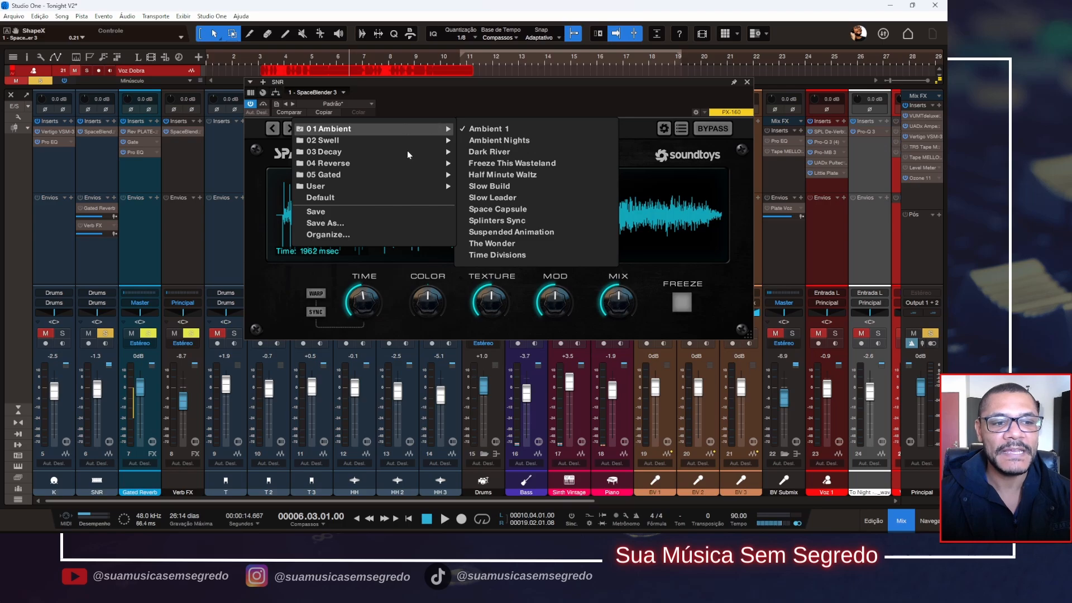
pyautogui.click(500, 128)
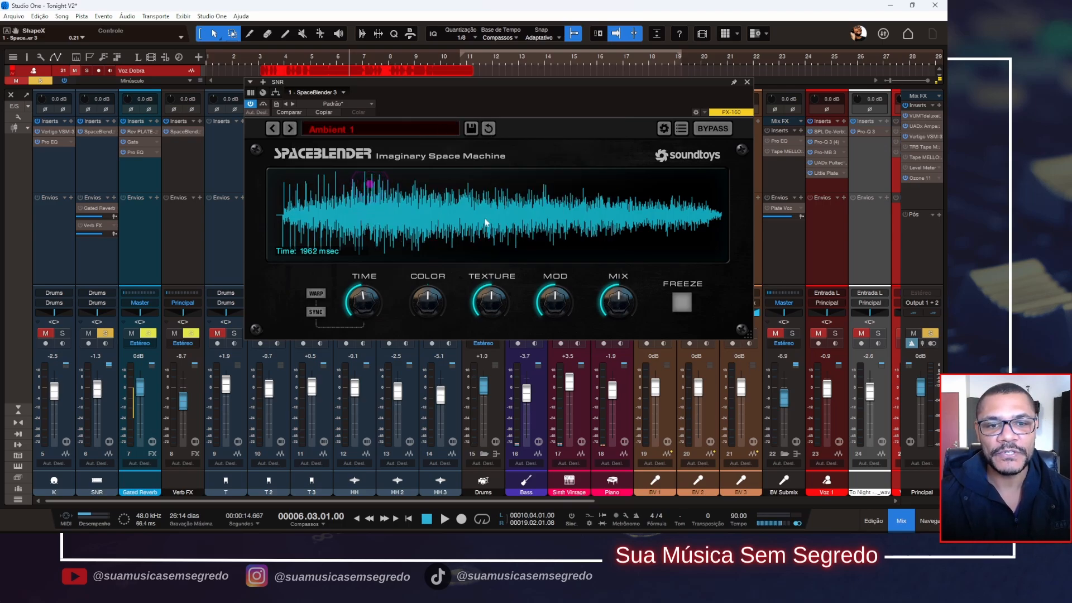
pyautogui.moveTo(497, 303); pyautogui.dragTo(441, 274)
pyautogui.moveTo(554, 297); pyautogui.dragTo(559, 271)
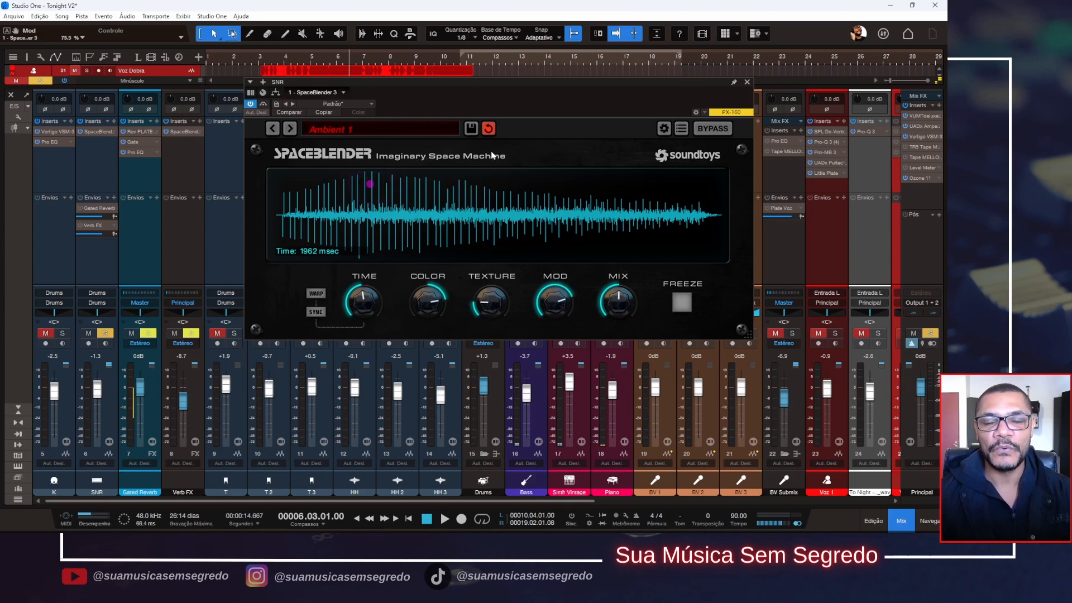
# - Load the Default preset in SpaceBlender and set the plug-in's interface size to 75%
pyautogui.click(388, 129)
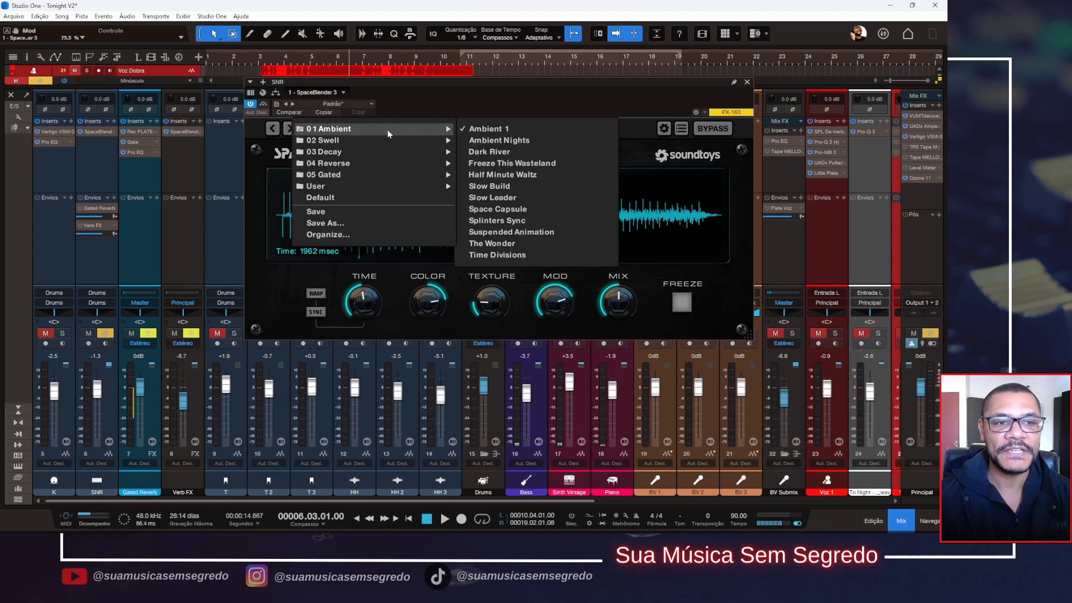
pyautogui.click(343, 203)
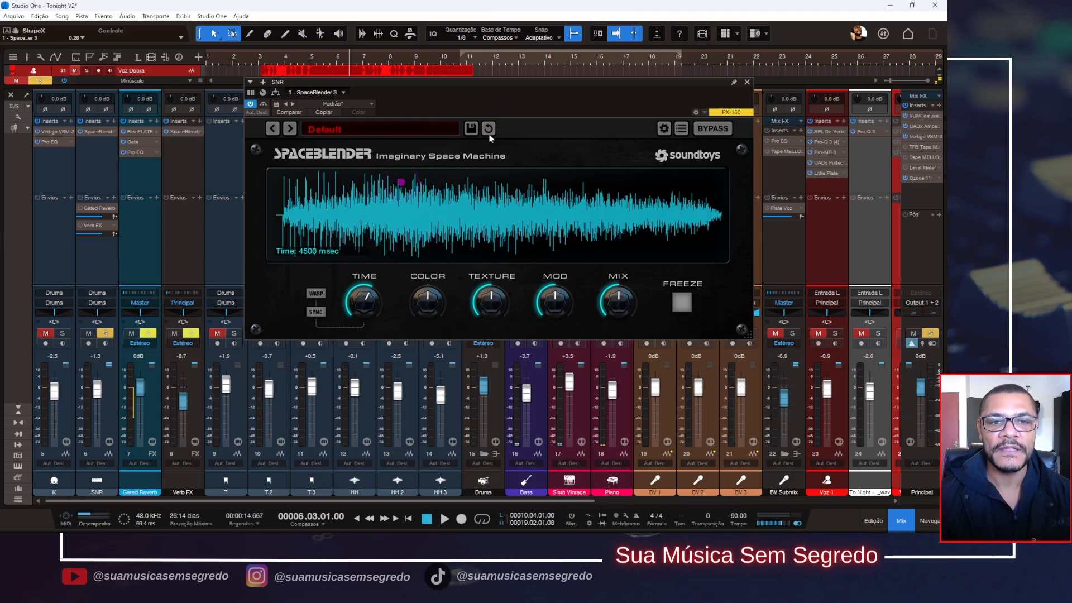
pyautogui.click(683, 129)
pyautogui.moveTo(641, 134)
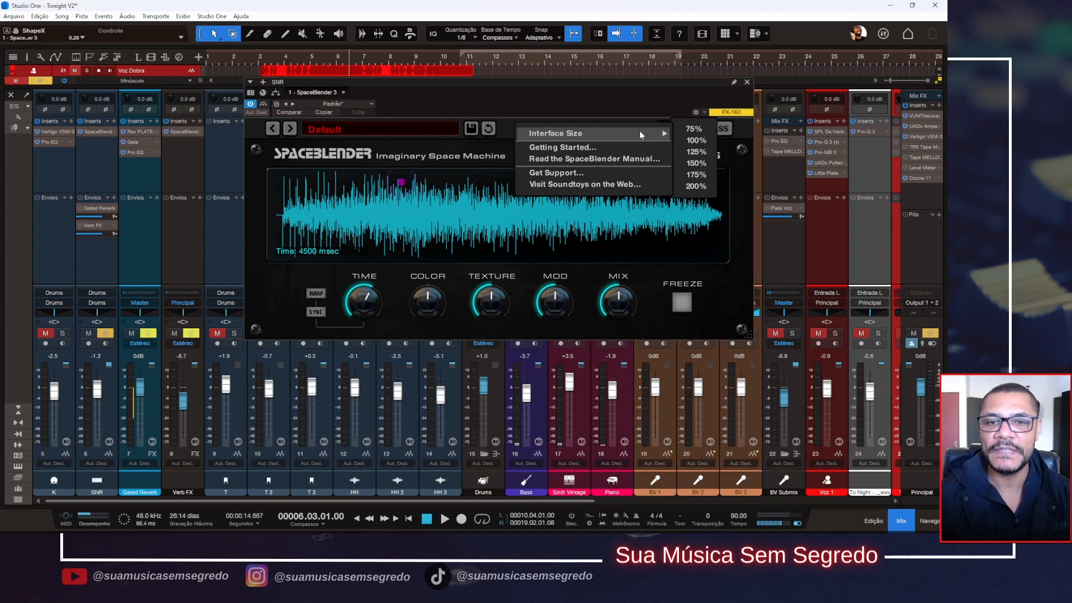
pyautogui.click(688, 129)
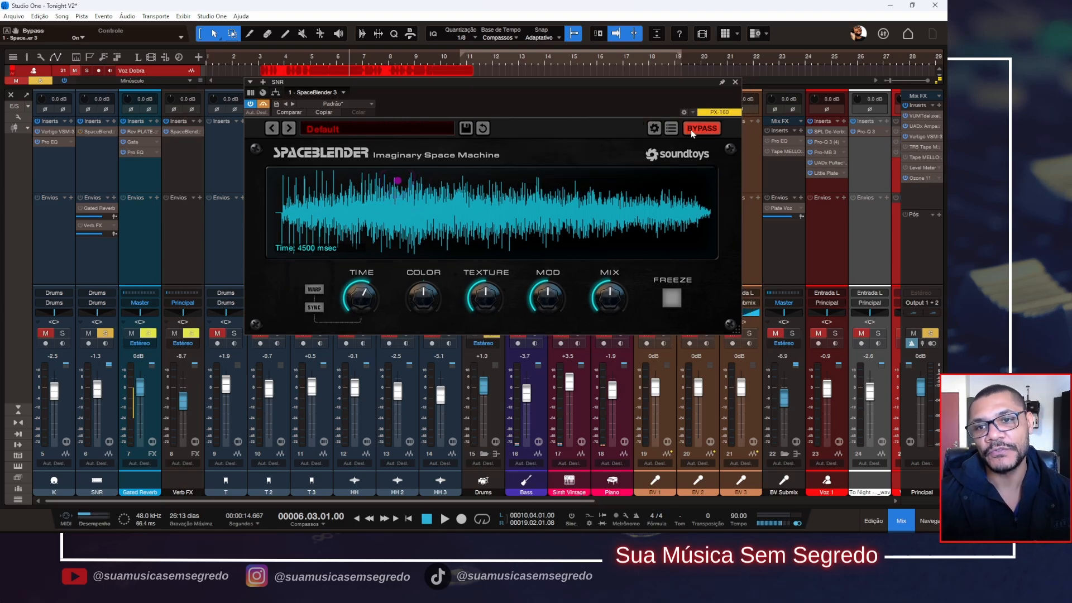
# - Toggle SpaceBlender's bypass on and off to demonstrate it, leaving the plug-in active
pyautogui.click(692, 130)
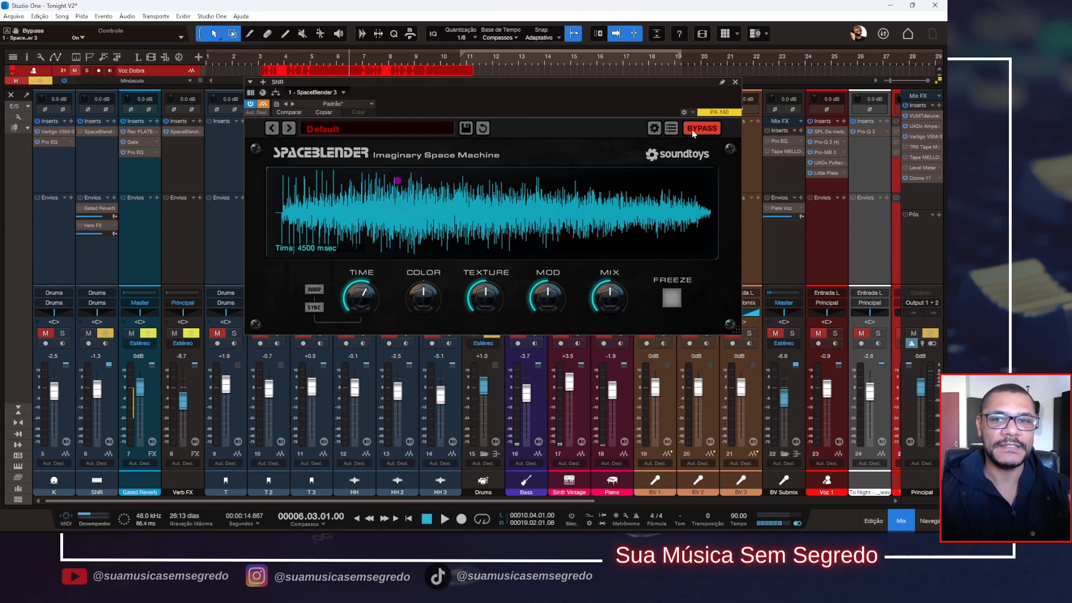
pyautogui.click(695, 129)
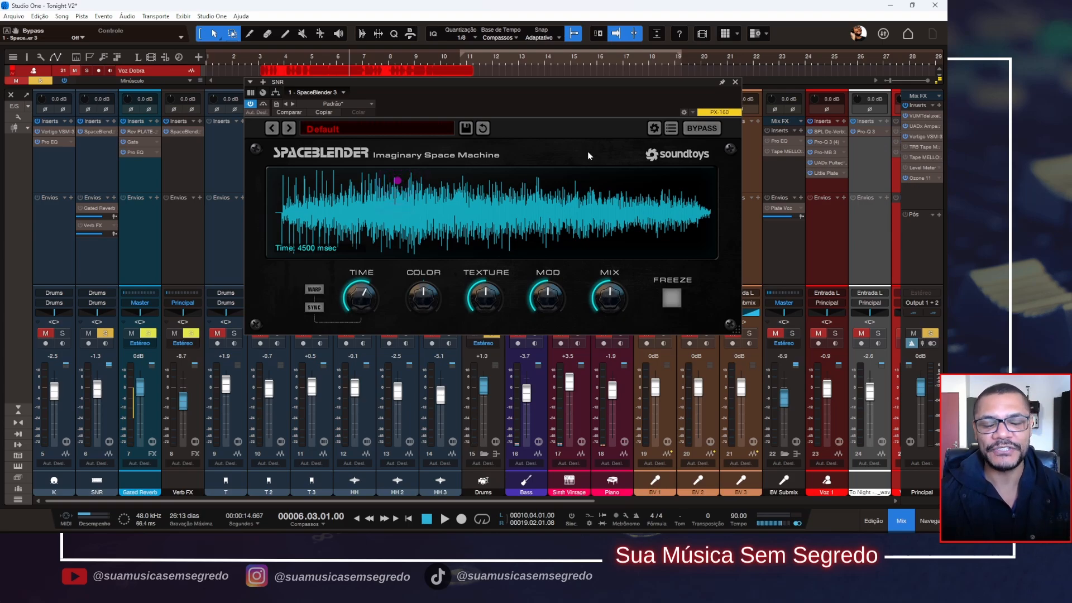
pyautogui.click(251, 104)
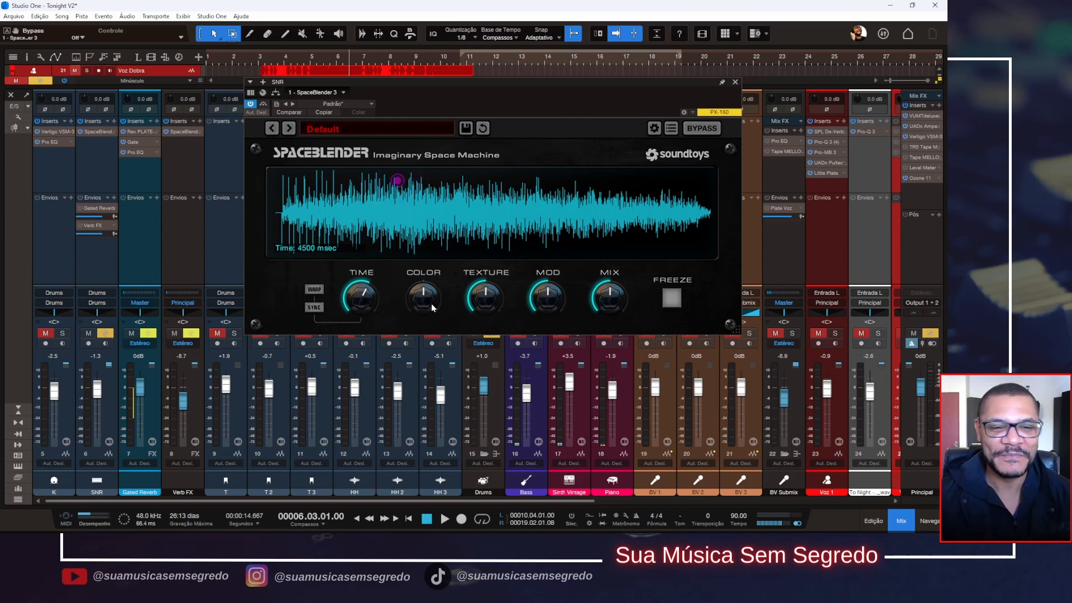
# - Place the playback position at 7.01.03 in the arrangement, and return to the mixer with the SpaceBlender window moved up
pyautogui.moveTo(428, 93); pyautogui.dragTo(409, 62)
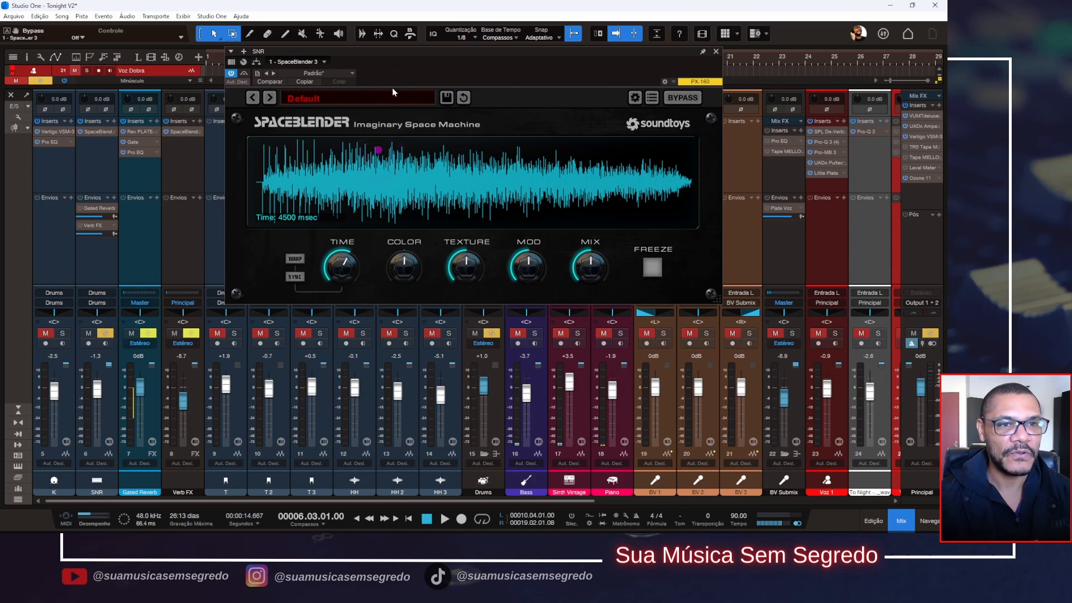
pyautogui.moveTo(398, 62); pyautogui.dragTo(409, 280)
pyautogui.press('F3')
pyautogui.press('e')
pyautogui.press('e')
pyautogui.click(422, 58)
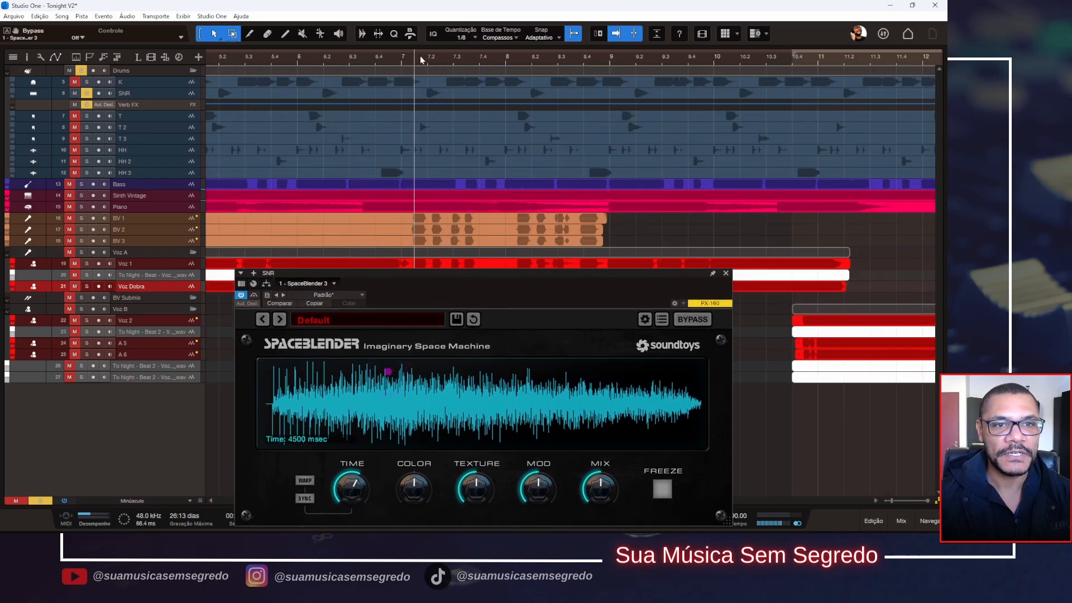
pyautogui.press('F3')
pyautogui.moveTo(459, 288); pyautogui.dragTo(456, 74)
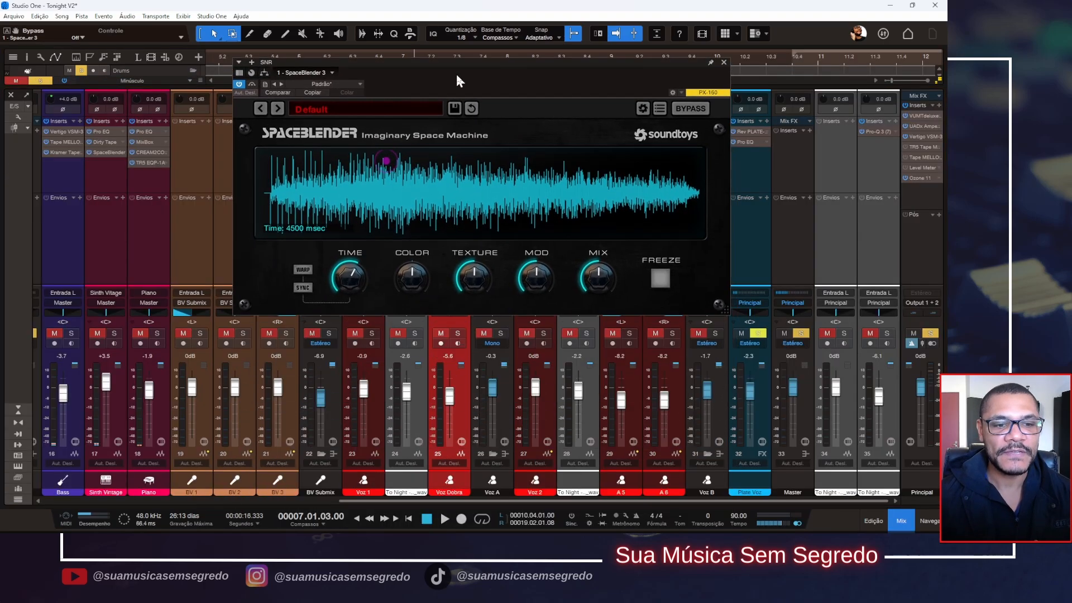
# - Set SpaceBlender's Time to 228 msec and audition the short reverb with playback
pyautogui.moveTo(342, 262); pyautogui.dragTo(381, 366)
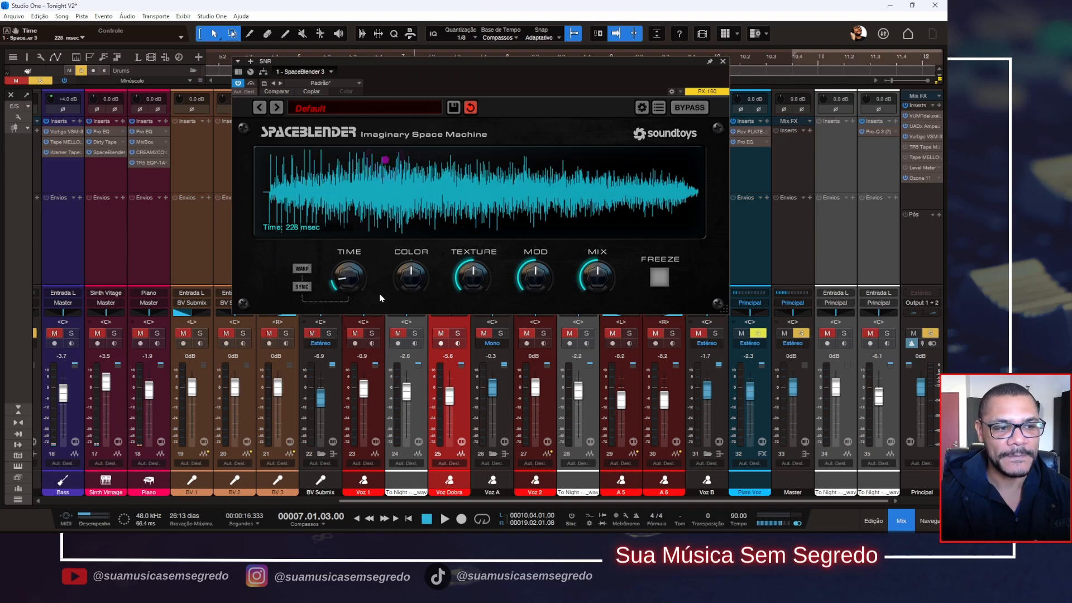
pyautogui.press('space')
pyautogui.press('space')
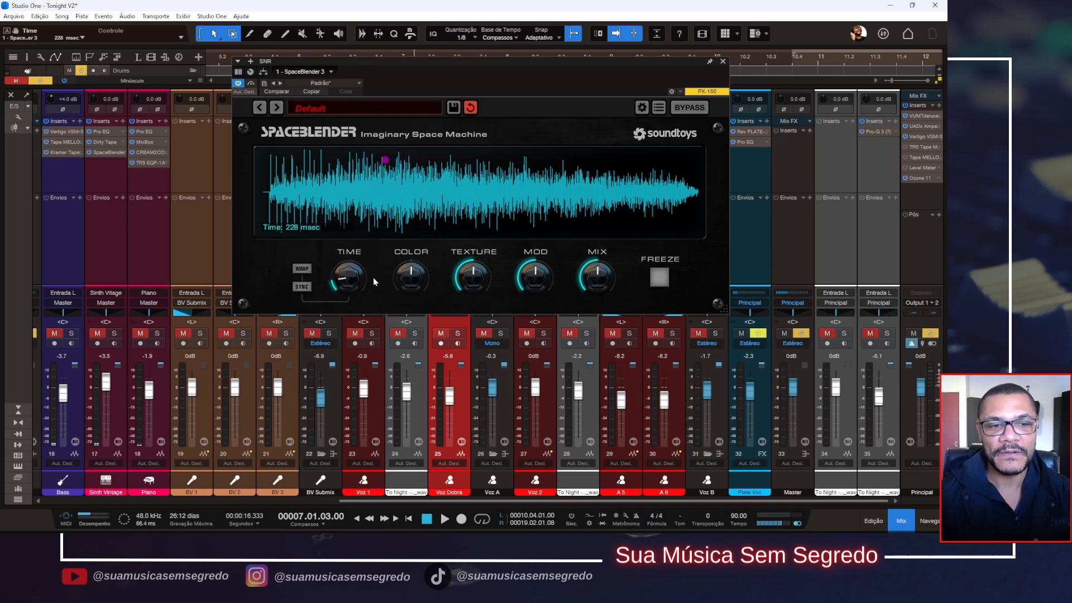
# - Raise SpaceBlender's Time to 50999 msec and audition the very long reverb with playback
pyautogui.moveTo(369, 275); pyautogui.dragTo(377, 199)
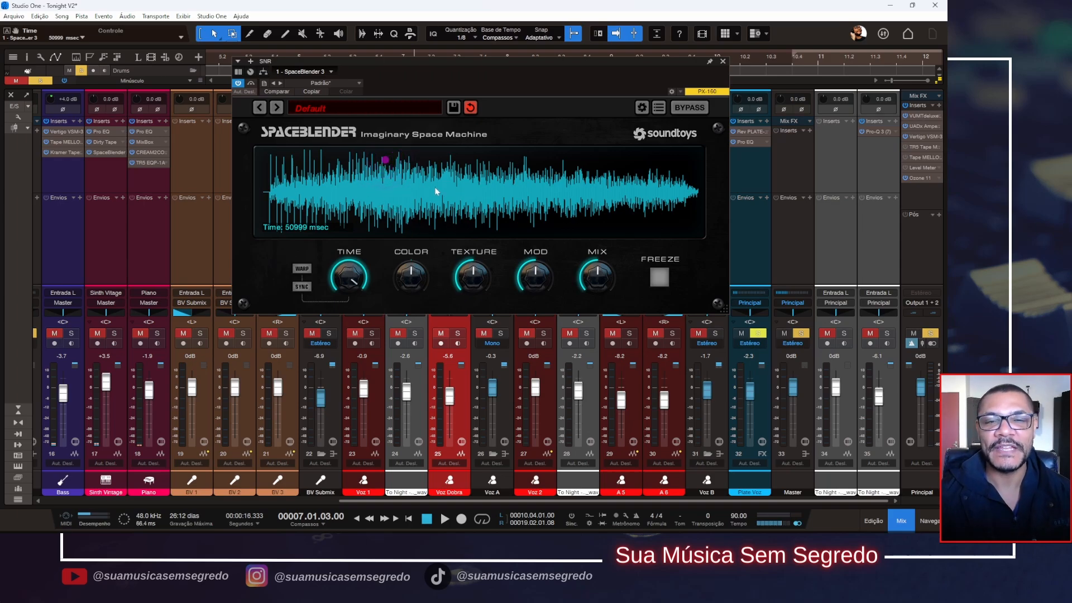
pyautogui.press('space')
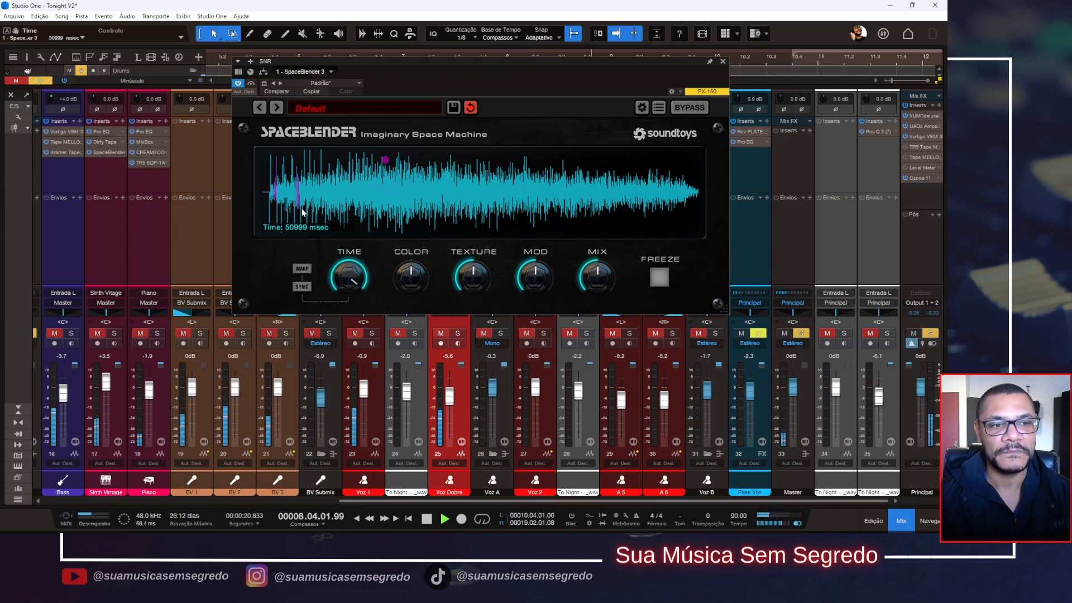
pyautogui.press('space')
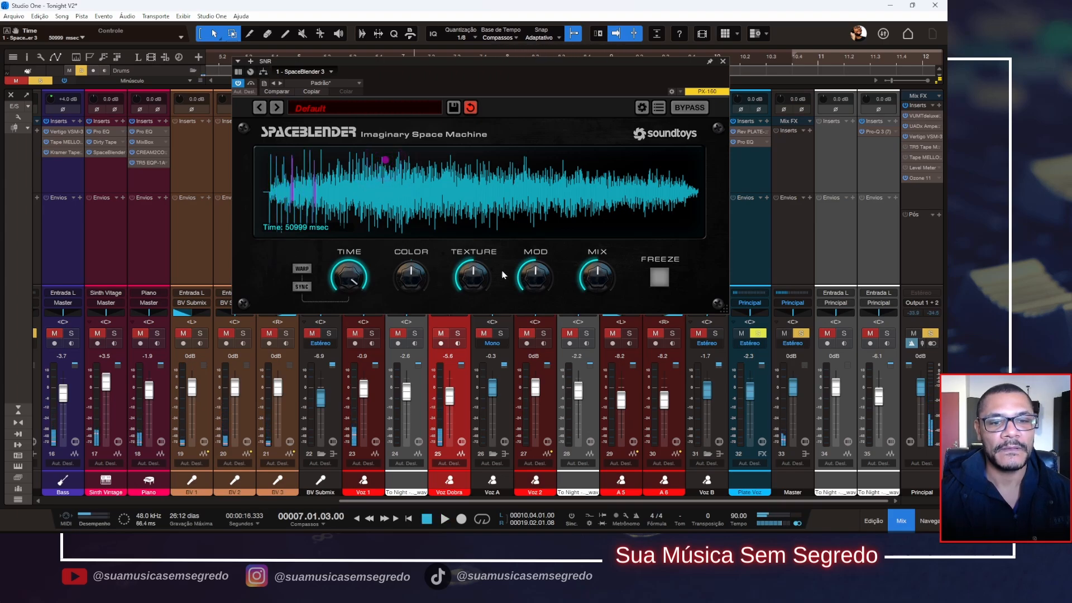
# - Set SpaceBlender's Mix to 0% to silence the reverb tail and its Time to 3954 msec
pyautogui.moveTo(593, 272); pyautogui.dragTo(588, 364)
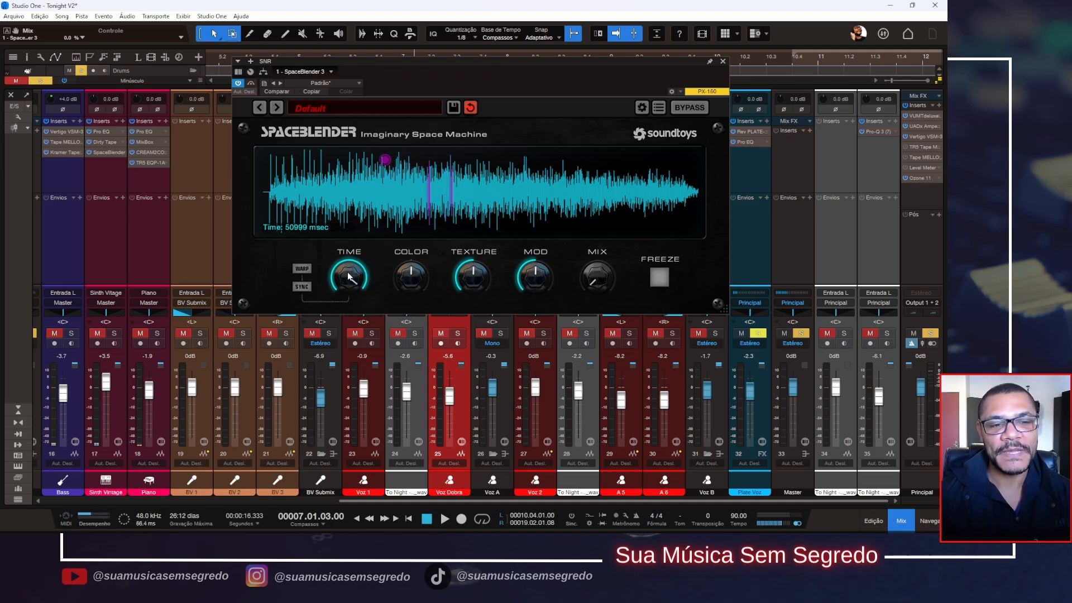
pyautogui.moveTo(348, 273); pyautogui.dragTo(378, 383)
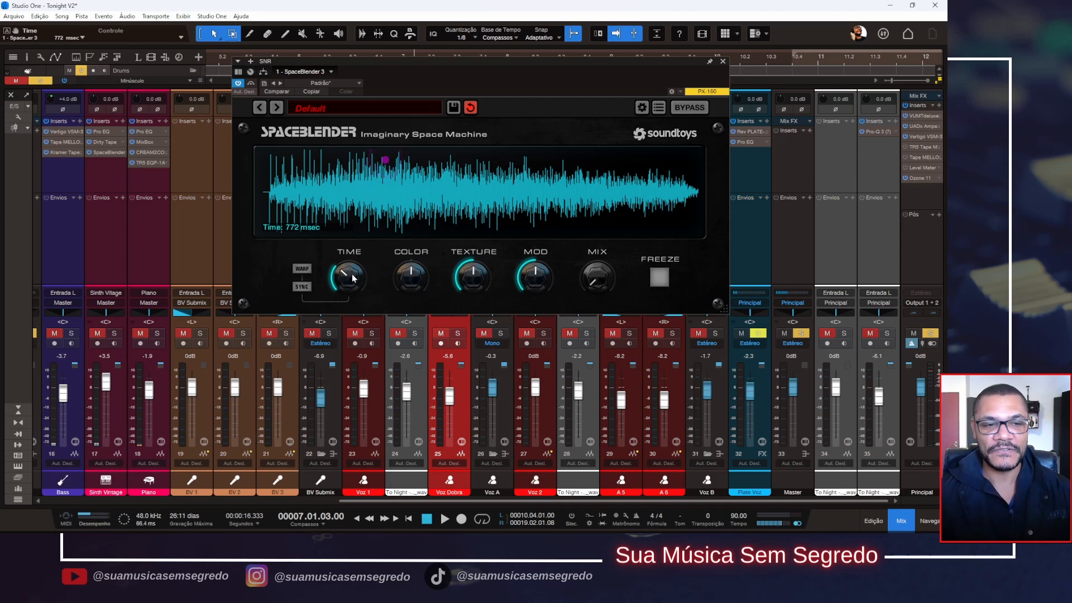
pyautogui.moveTo(353, 278); pyautogui.dragTo(356, 284)
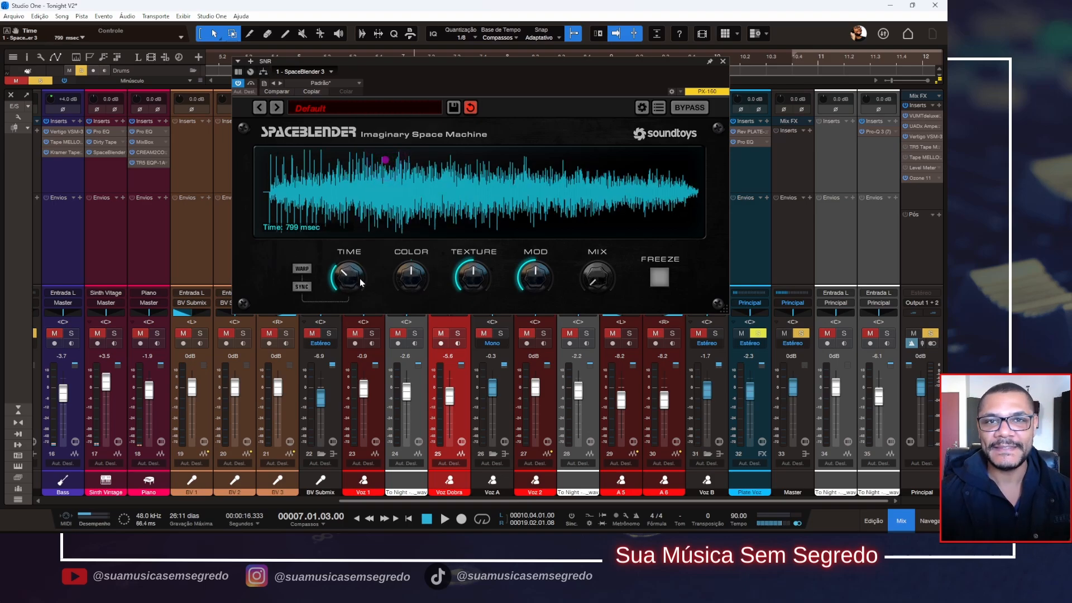
pyautogui.moveTo(359, 278); pyautogui.dragTo(360, 262)
# - Shape the reverb envelope as an early peak with a quick decay, setting ShapeX to about 0.07
pyautogui.click(278, 228)
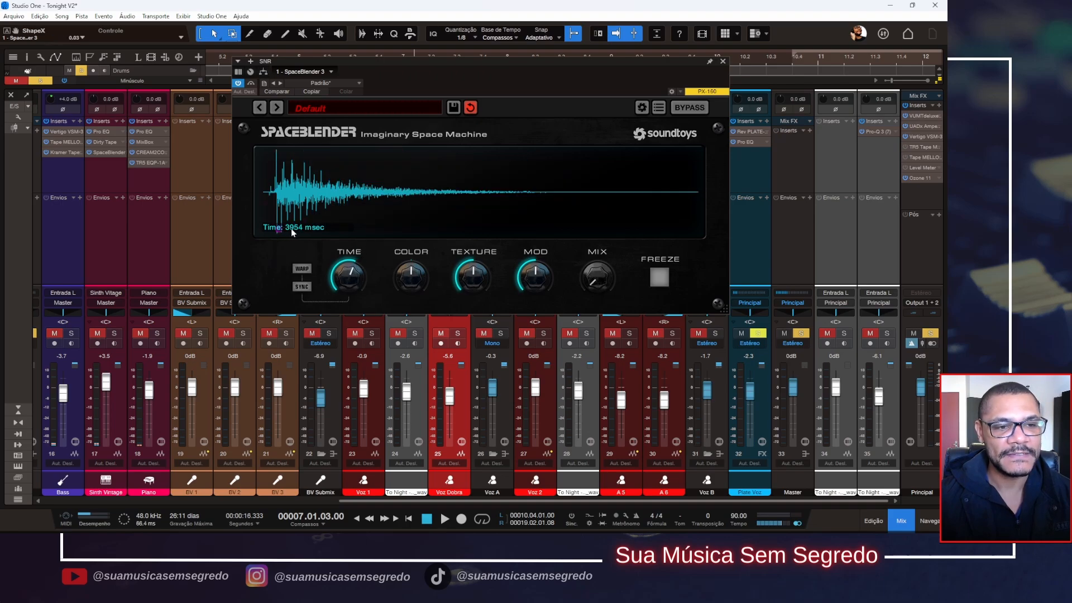
pyautogui.moveTo(282, 228); pyautogui.dragTo(298, 227)
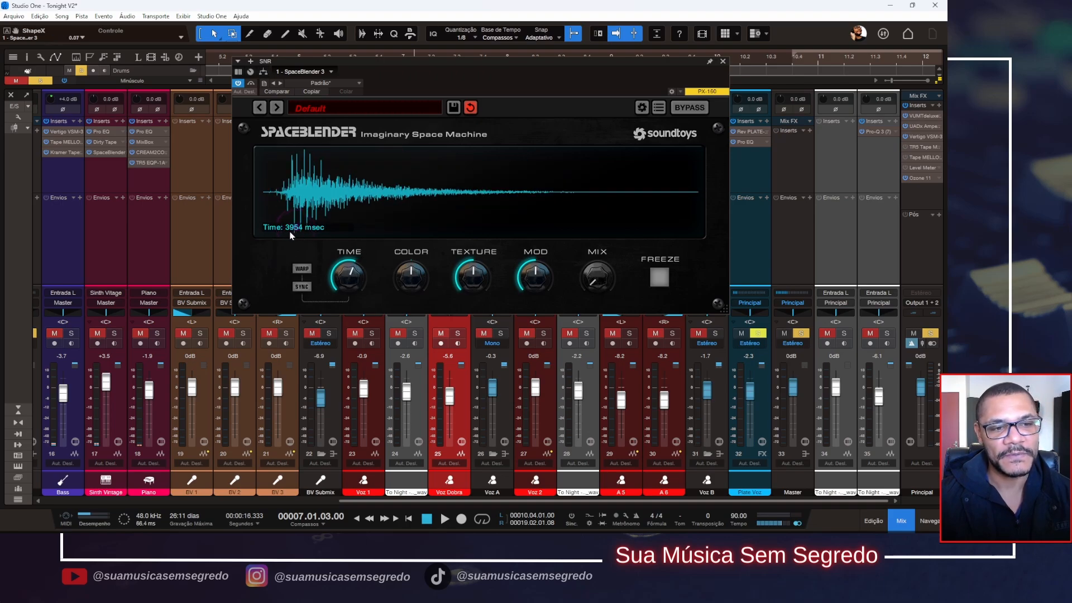
# - Try SpaceBlender's Time at 420 msec, tempo-synced to 2 beats, and at 2086 msec with sync off
pyautogui.moveTo(351, 271); pyautogui.dragTo(356, 310)
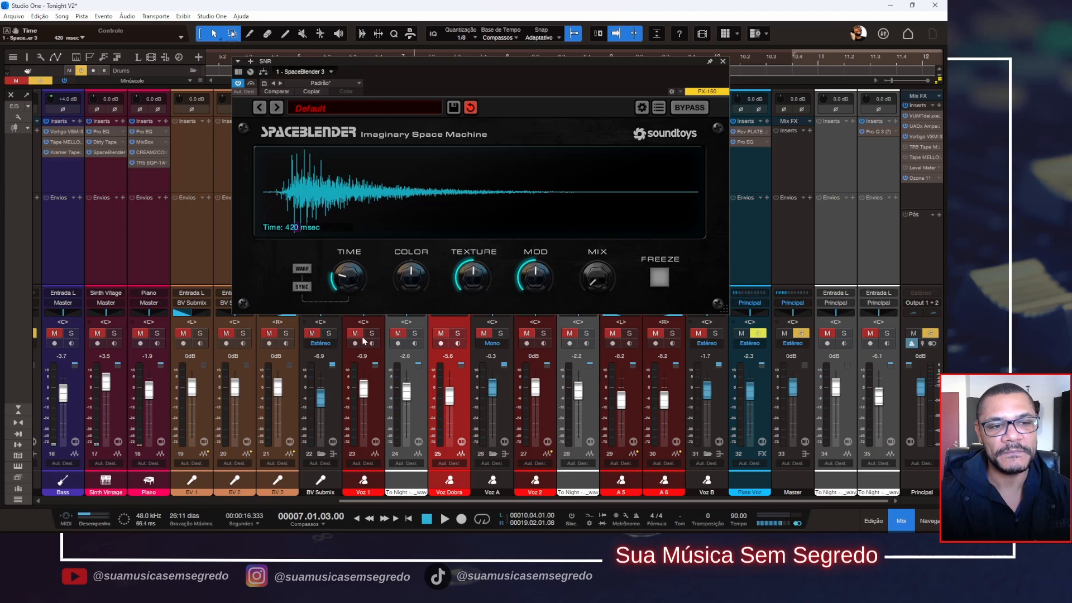
pyautogui.click(302, 287)
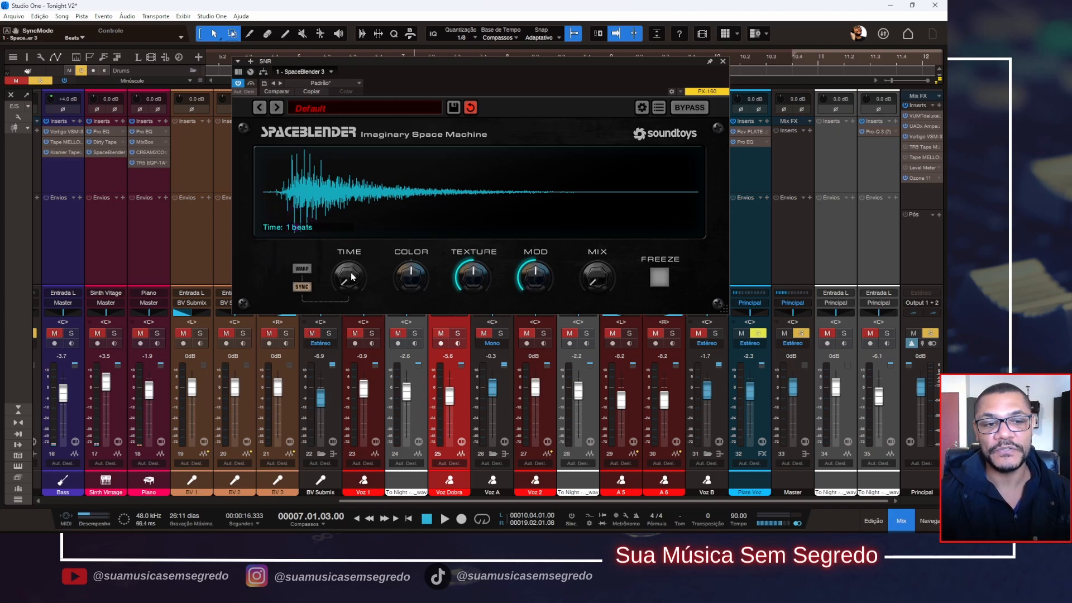
pyautogui.moveTo(353, 275); pyautogui.dragTo(384, 283)
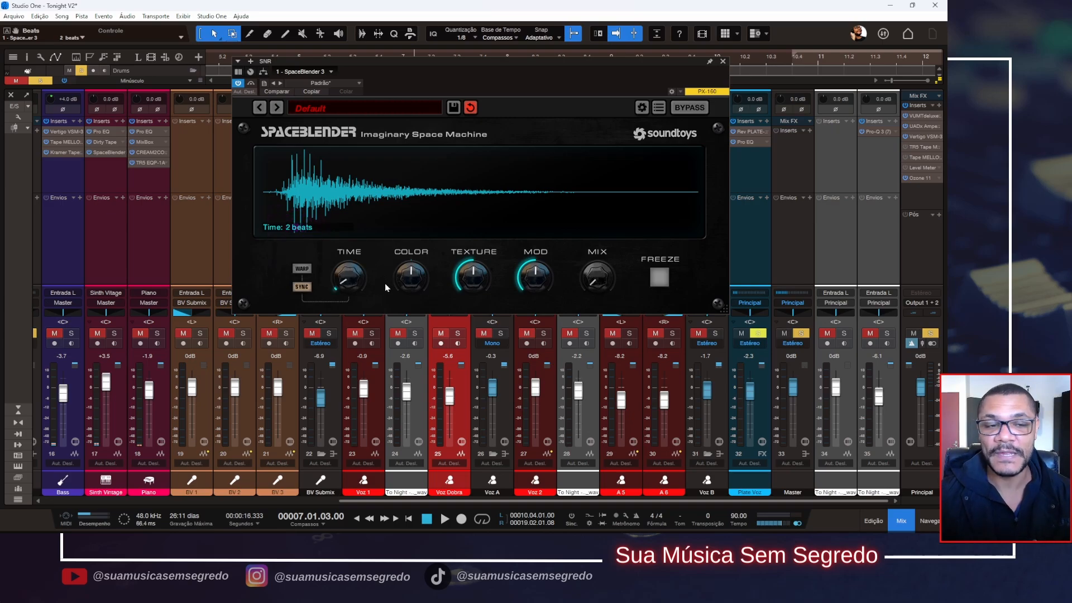
pyautogui.click(305, 287)
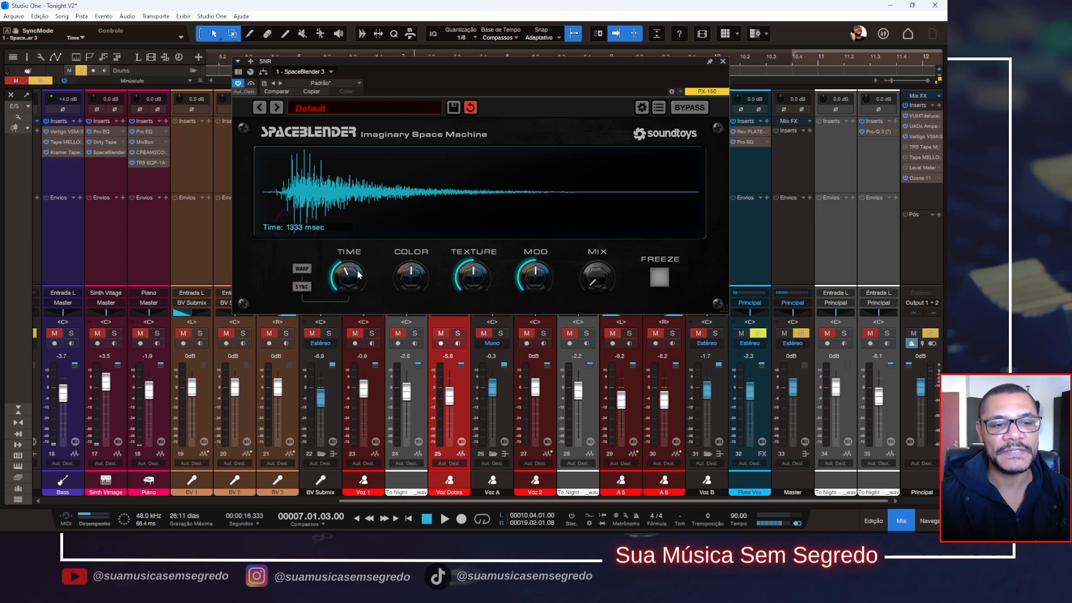
pyautogui.moveTo(359, 274); pyautogui.dragTo(357, 273)
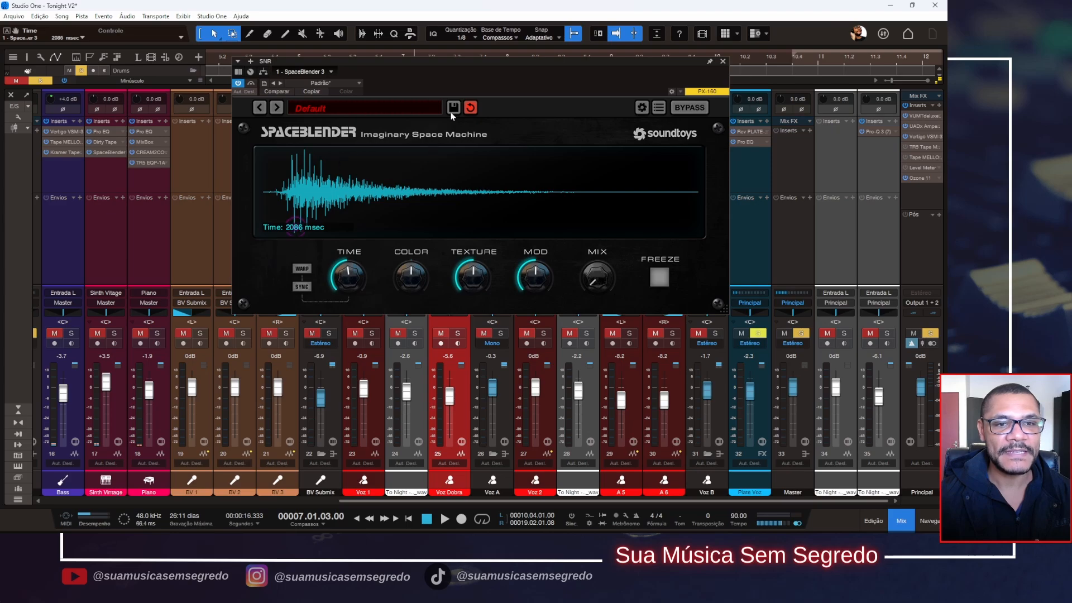
# - Restore the Default preset's original settings and audition the reverb while shortening Time to 1470 msec
pyautogui.click(471, 107)
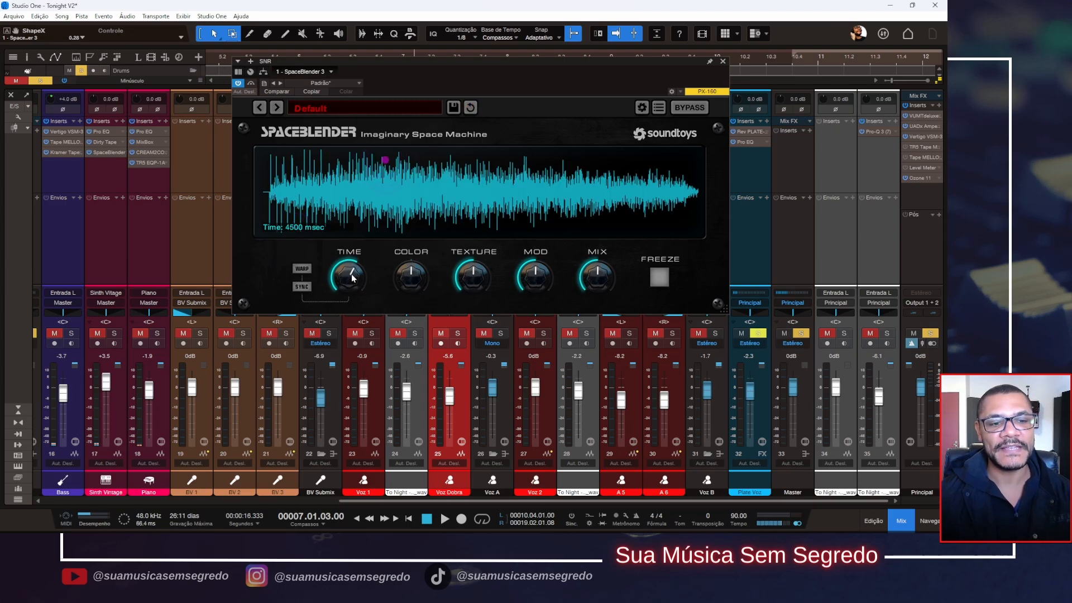
pyautogui.moveTo(360, 283); pyautogui.dragTo(334, 293)
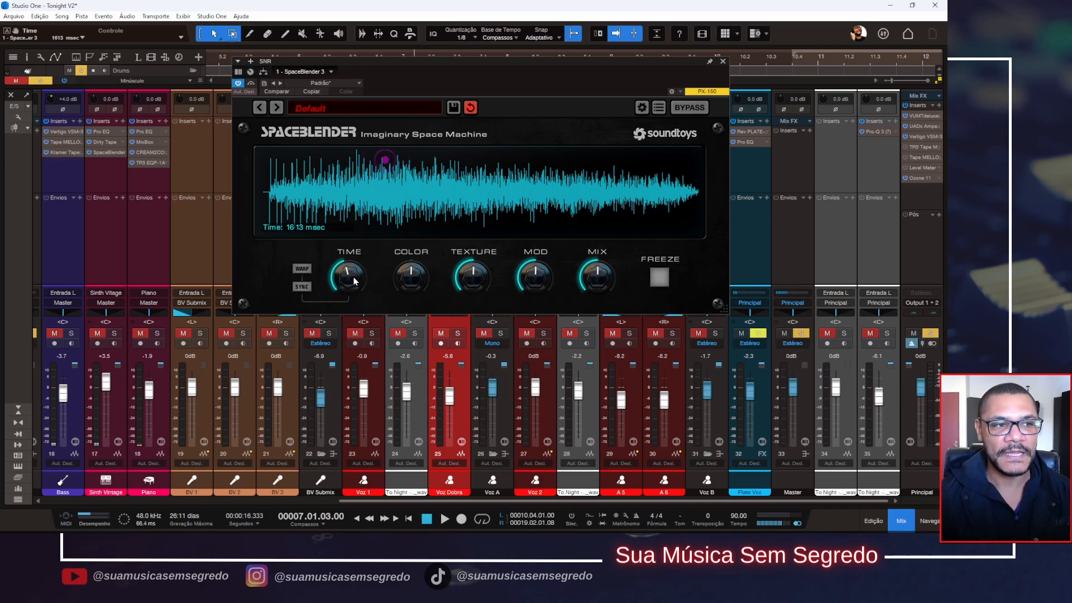
pyautogui.press('space')
pyautogui.moveTo(353, 284)
pyautogui.mouseDown()
pyautogui.moveTo(363, 220)
pyautogui.moveTo(365, 291)
pyautogui.moveTo(362, 233)
pyautogui.moveTo(365, 267)
pyautogui.mouseUp()
pyautogui.press('space')
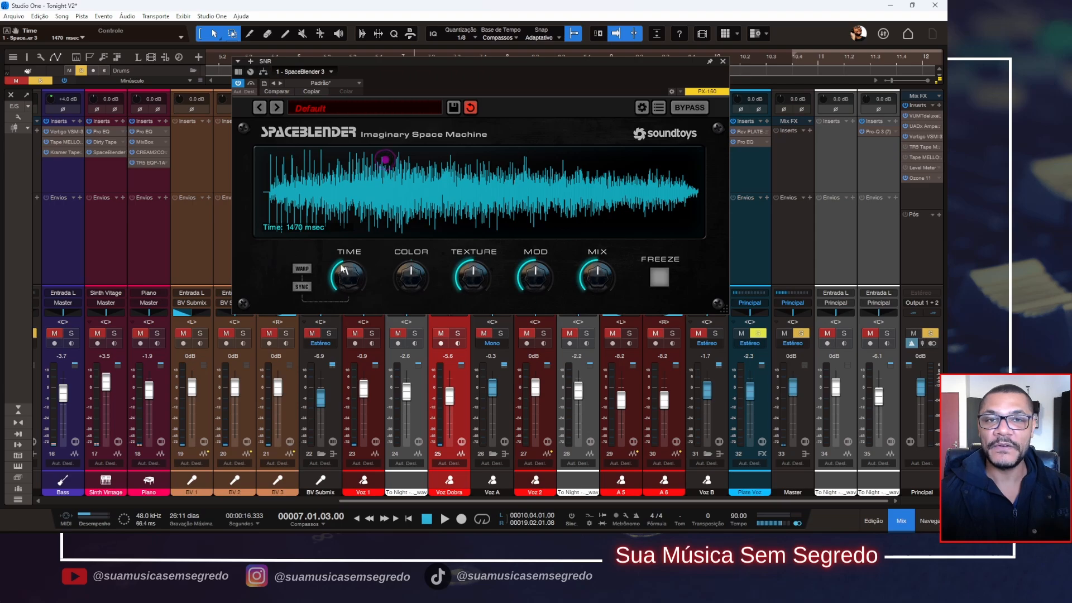
# - Audition Warp mode while lowering Time to 100 msec, and finish with Warp off and Time at 1258 msec
pyautogui.click(309, 275)
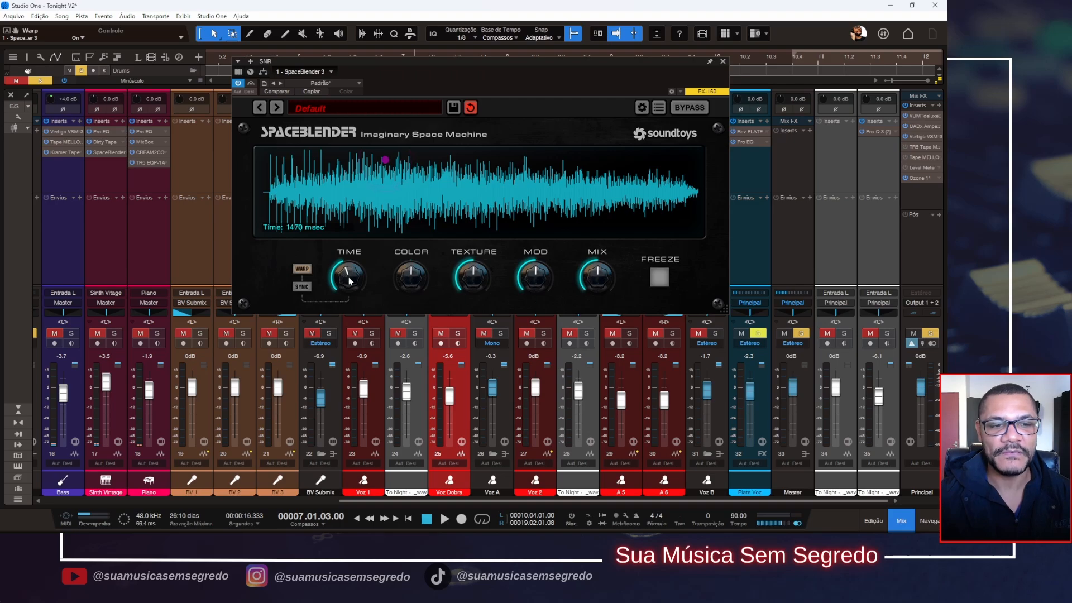
pyautogui.press('space')
pyautogui.moveTo(349, 280); pyautogui.dragTo(383, 376)
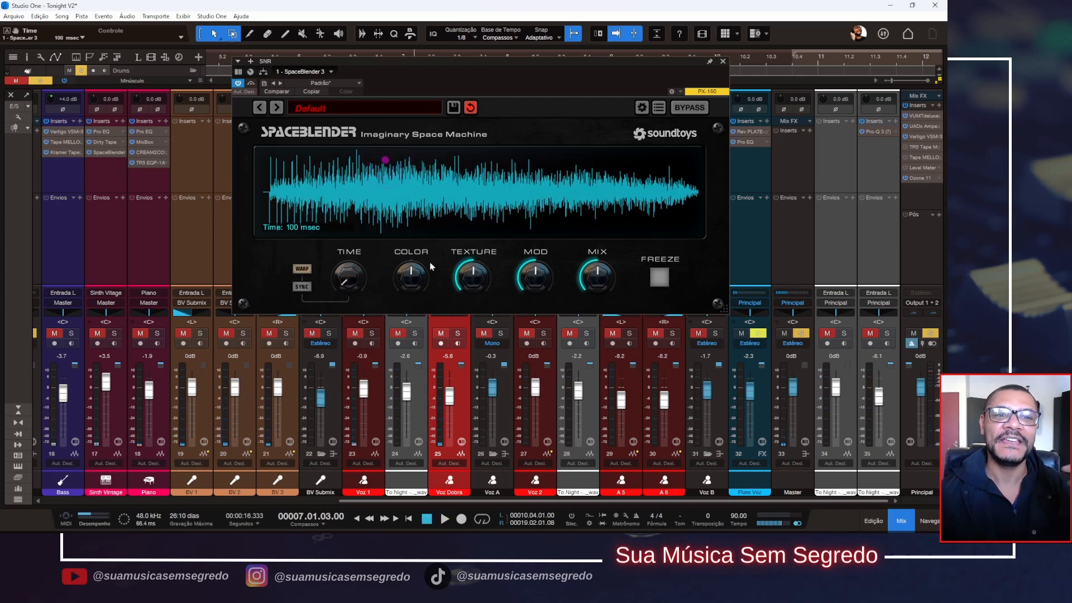
pyautogui.moveTo(349, 276)
pyautogui.mouseDown()
pyautogui.moveTo(361, 253)
pyautogui.moveTo(355, 264)
pyautogui.mouseUp()
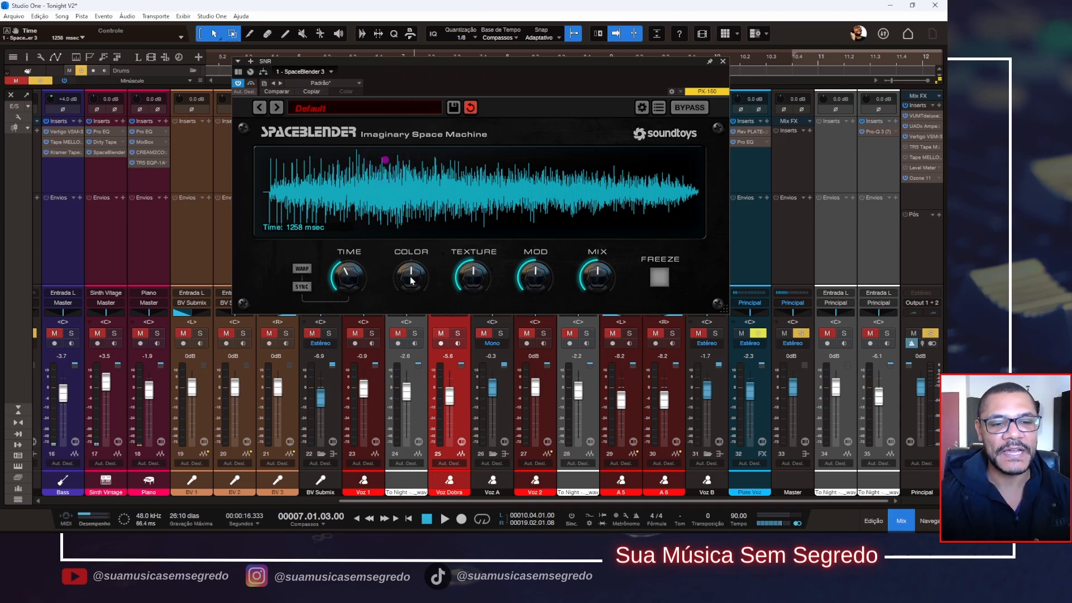
# - Lower SpaceBlender's Color to -96% and start playback to hear the change in reverb tone
pyautogui.moveTo(410, 277); pyautogui.dragTo(407, 319)
pyautogui.moveTo(416, 276); pyautogui.dragTo(418, 297)
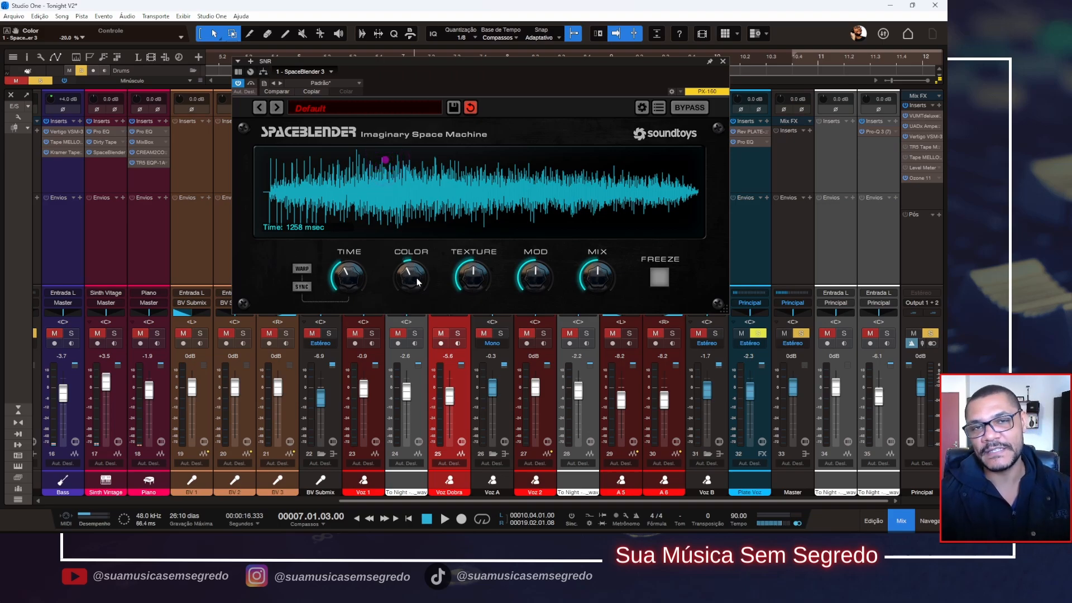
pyautogui.moveTo(414, 276); pyautogui.dragTo(424, 327)
pyautogui.press('space')
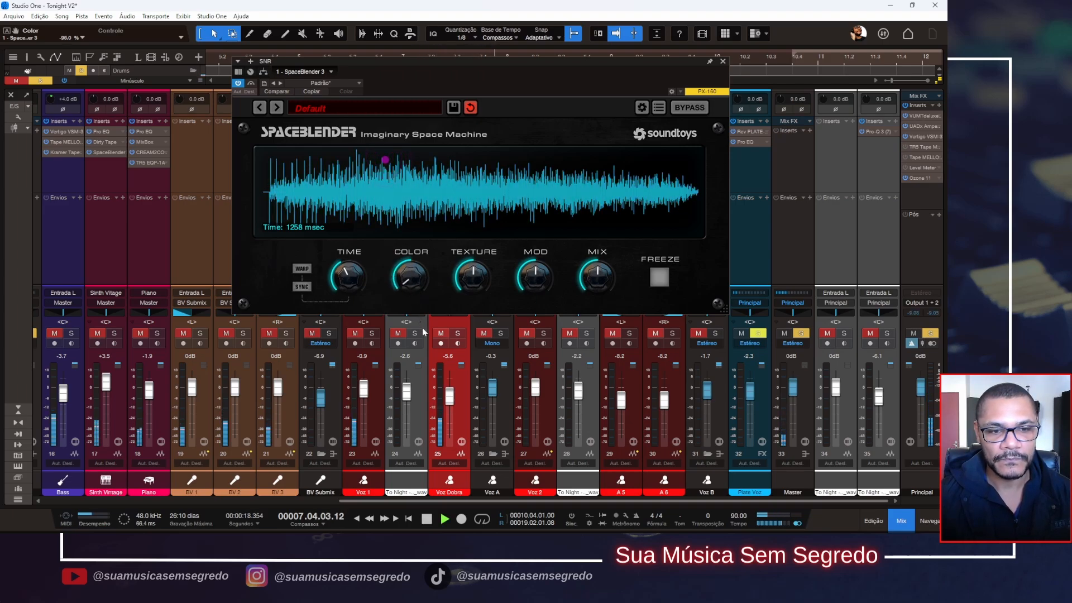
# - Lengthen Time to 4107 msec and set Color to -71% during playback, and stop the playback
pyautogui.moveTo(348, 279); pyautogui.dragTo(348, 268)
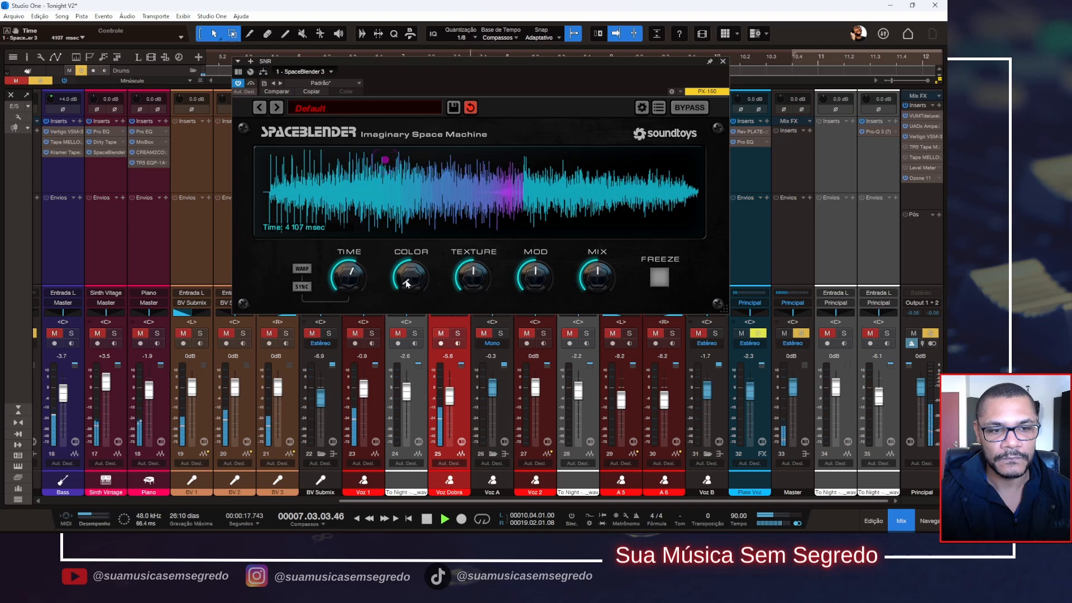
pyautogui.moveTo(413, 277); pyautogui.dragTo(414, 266)
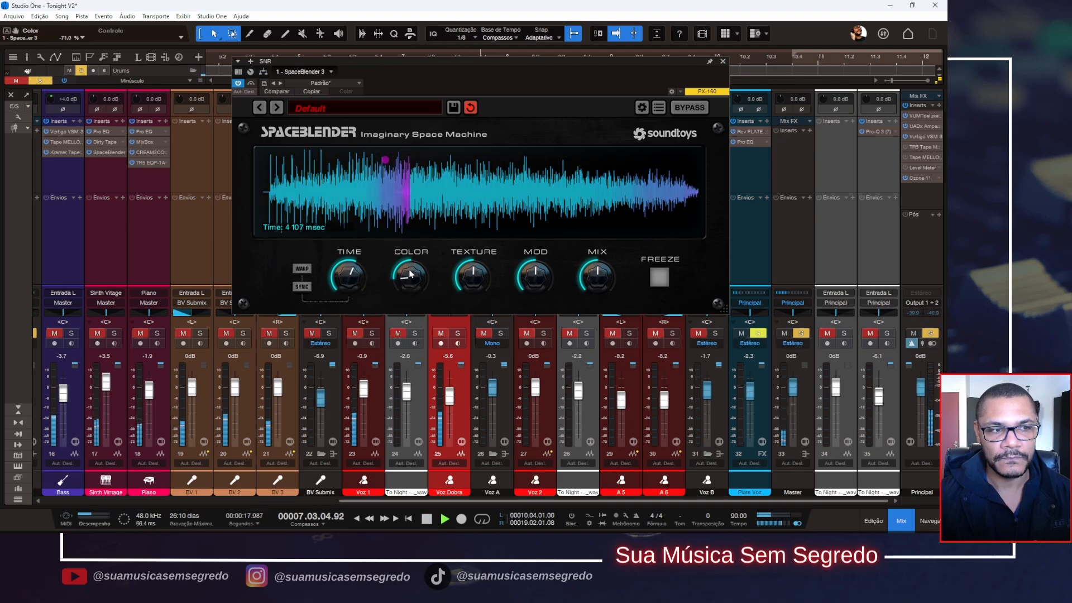
pyautogui.press('space')
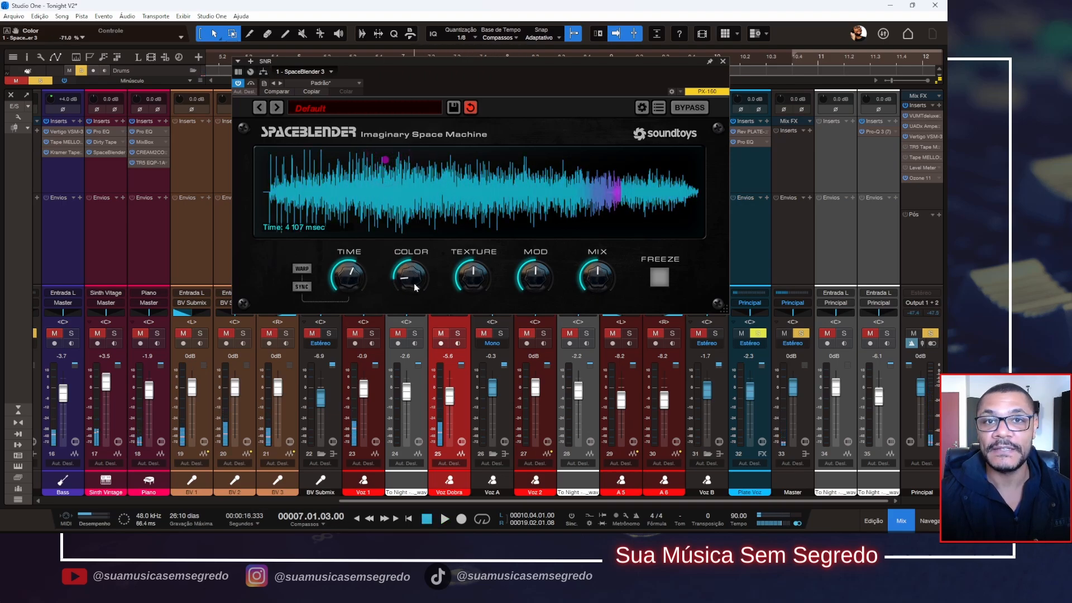
# - Audition Color at about 80% and at -52%, settle it at -32%, and stop playback
pyautogui.moveTo(414, 282); pyautogui.dragTo(430, 208)
pyautogui.press('space')
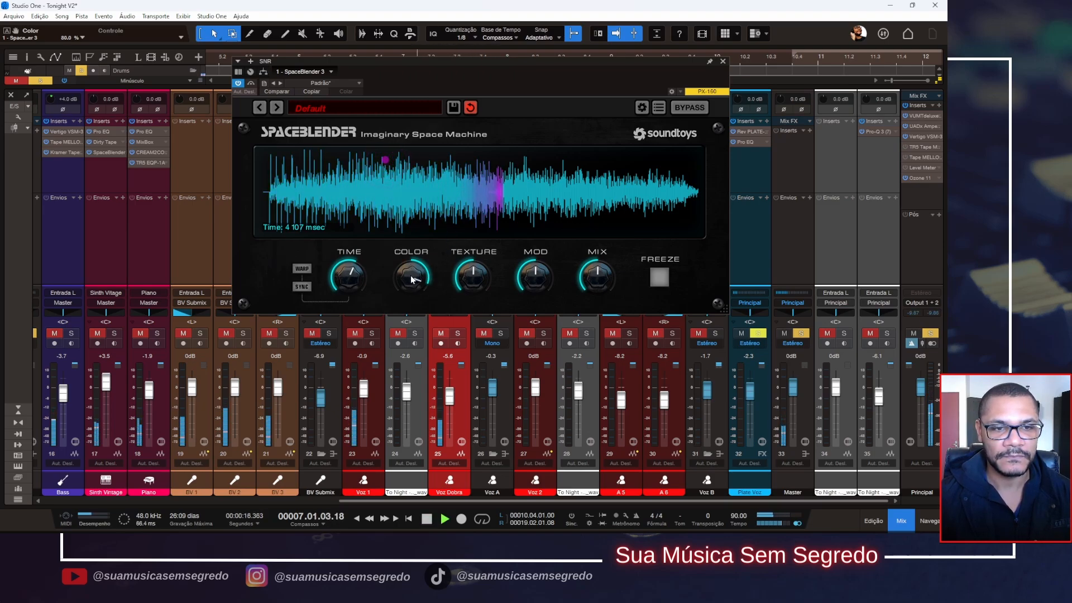
pyautogui.moveTo(409, 279); pyautogui.dragTo(440, 385)
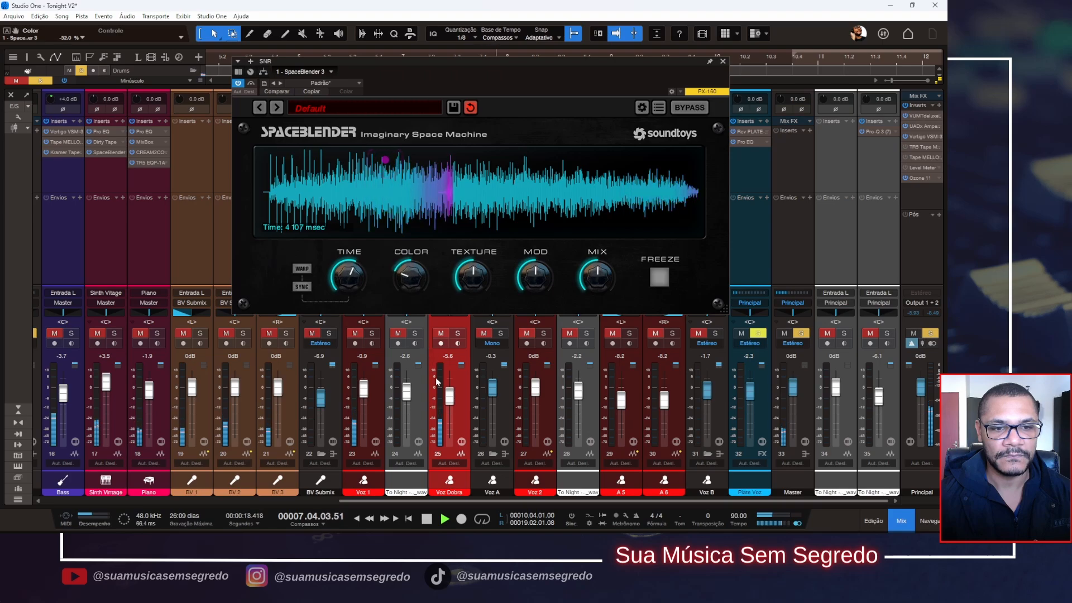
pyautogui.press('space')
pyautogui.press('space')
pyautogui.moveTo(416, 281); pyautogui.dragTo(434, 270)
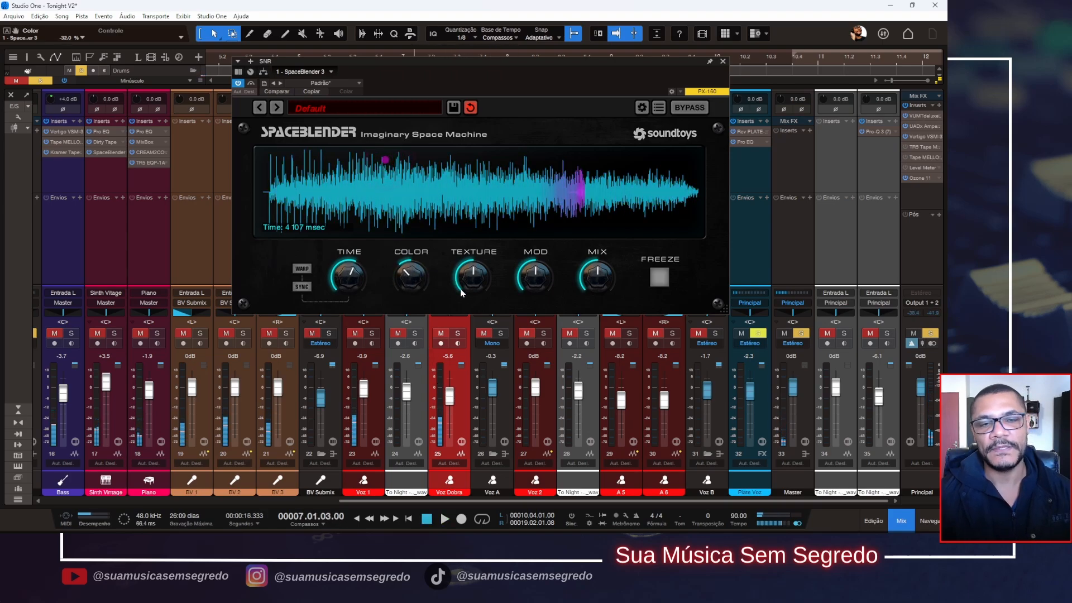
pyautogui.press('space')
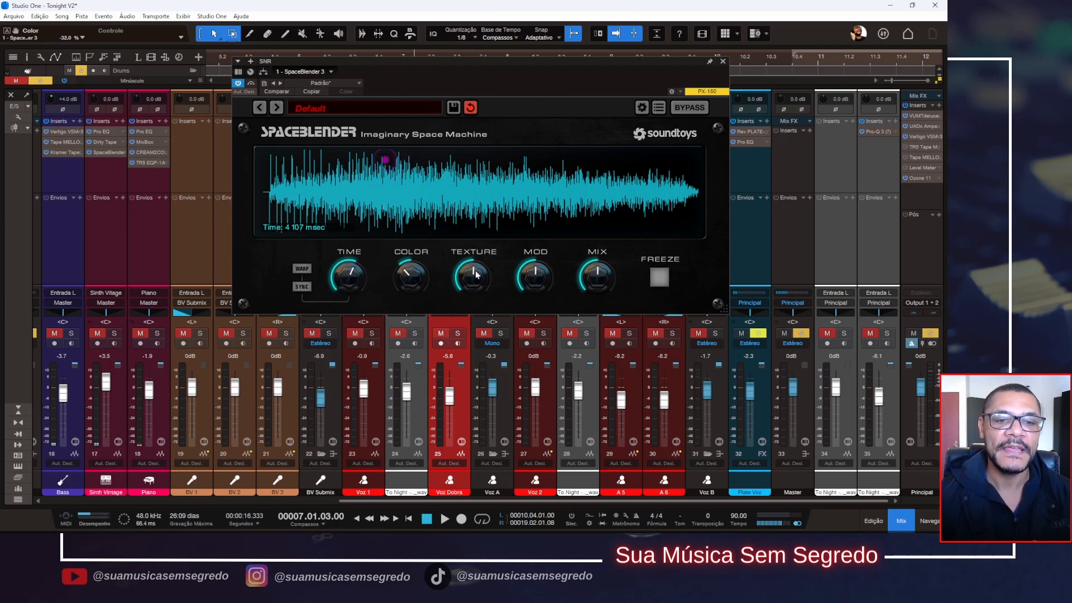
# - Lower SpaceBlender's Texture to 0.5% and audition the separate reverb echoes with playback
pyautogui.moveTo(472, 281); pyautogui.dragTo(473, 286)
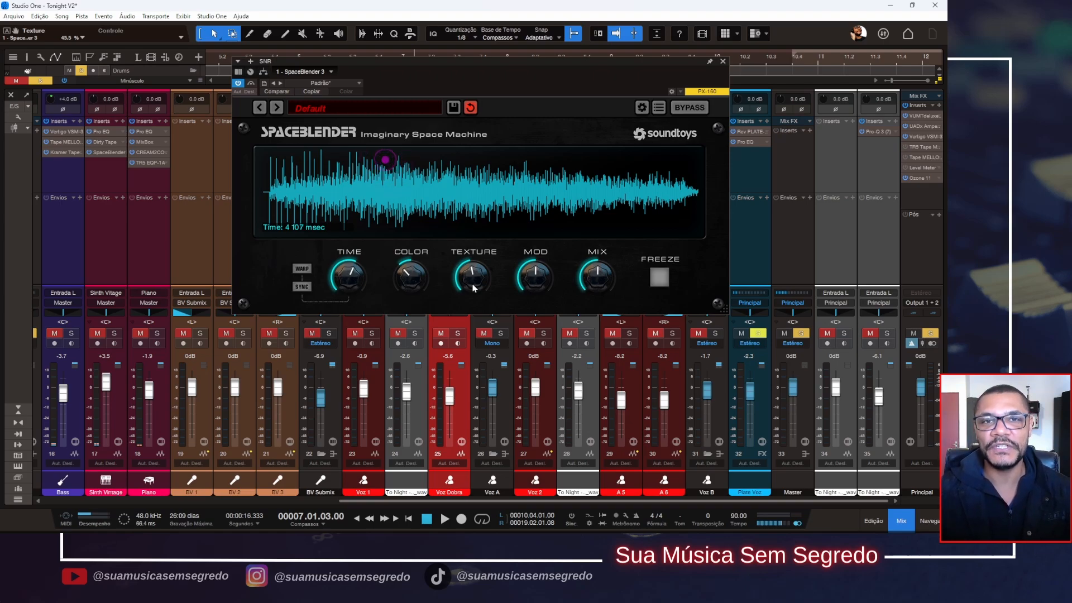
pyautogui.moveTo(473, 288); pyautogui.dragTo(474, 316)
pyautogui.moveTo(485, 380); pyautogui.dragTo(484, 378)
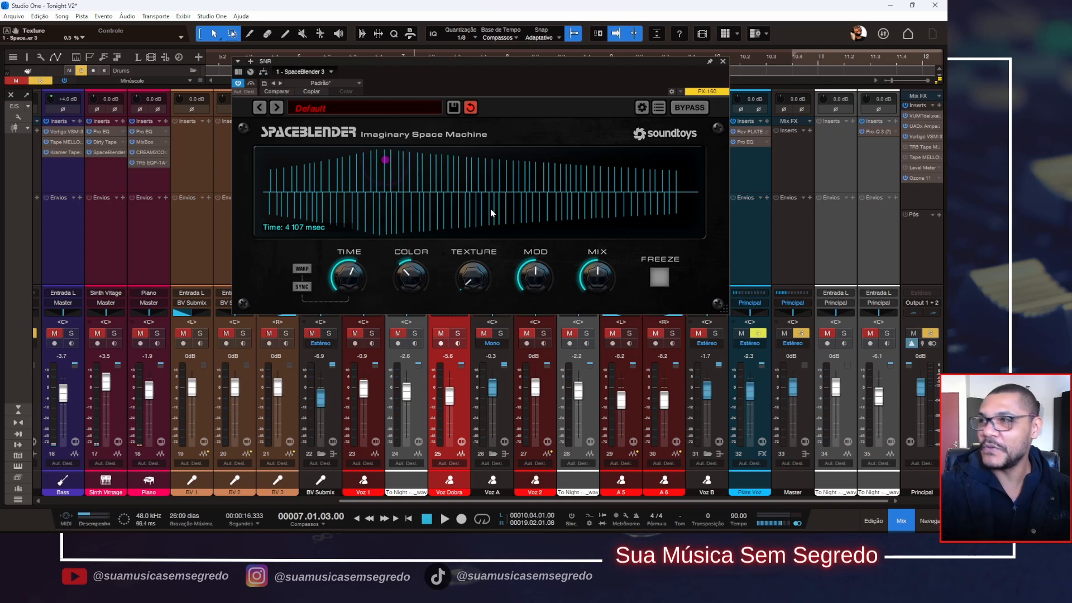
pyautogui.press('space')
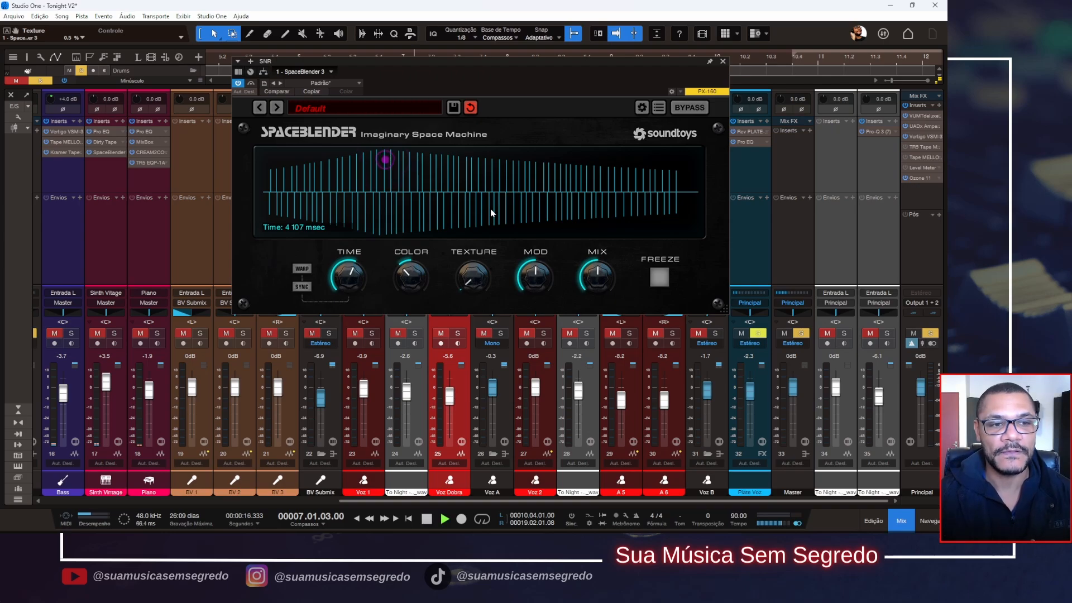
pyautogui.press('space')
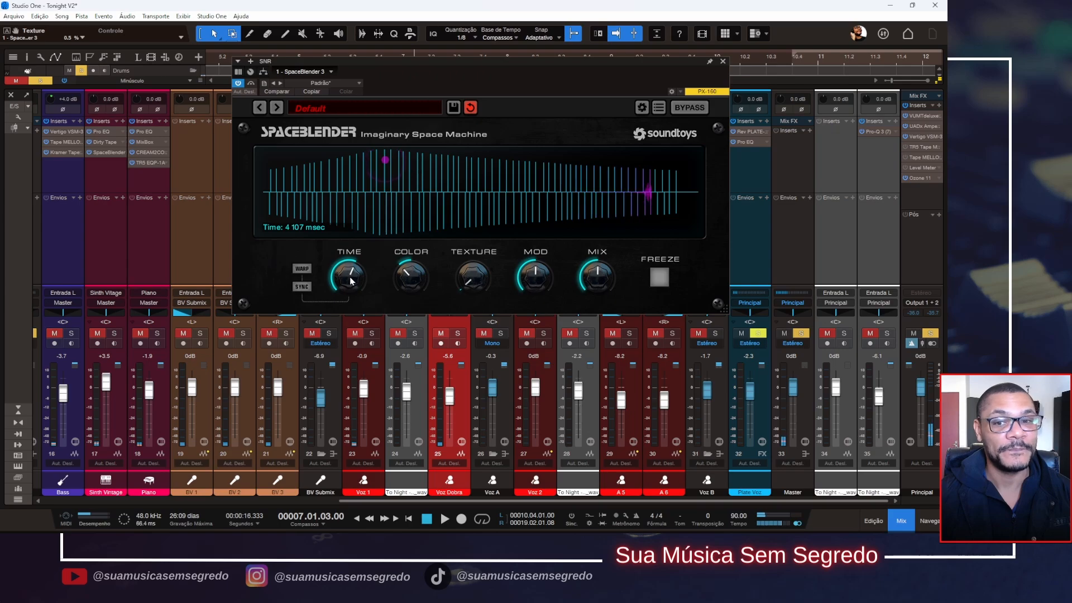
# - Raise Time to 18475 msec and audition the widely spaced echoes with playback
pyautogui.moveTo(349, 276)
pyautogui.mouseDown()
pyautogui.moveTo(354, 261)
pyautogui.moveTo(347, 280)
pyautogui.mouseUp()
pyautogui.press('space')
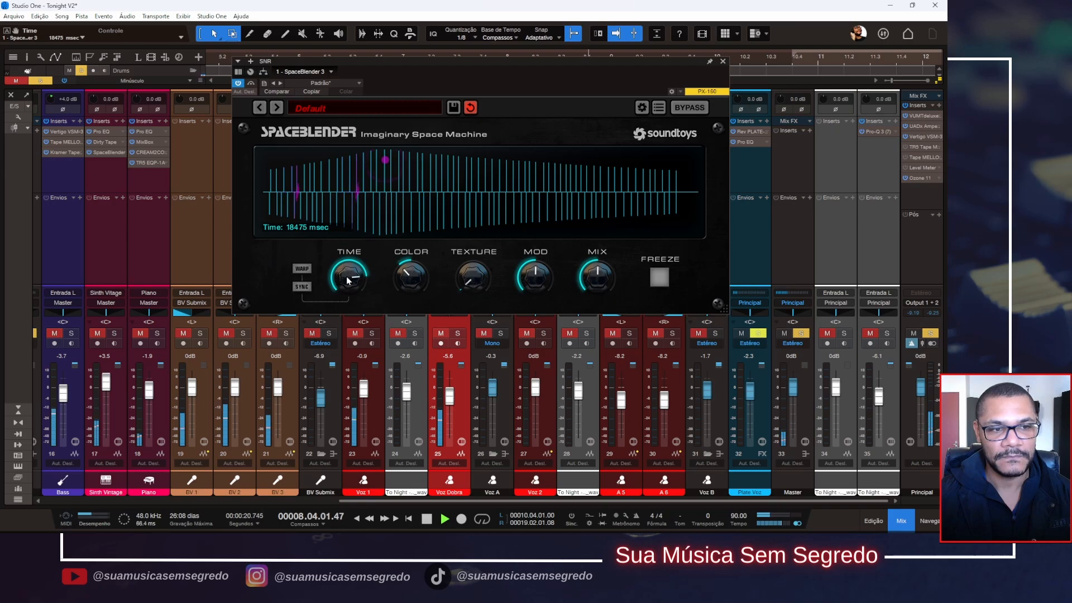
pyautogui.press('space')
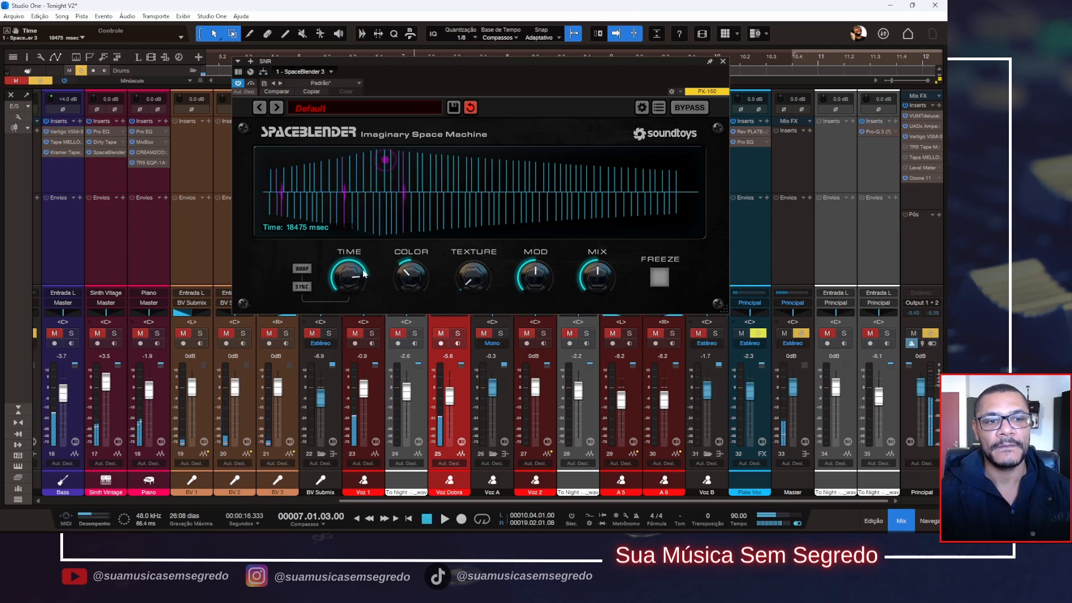
# - Shorten Time to 438 msec and audition Texture rising from 12.5% to 61%, finishing with Time at 943 msec
pyautogui.moveTo(354, 273); pyautogui.dragTo(360, 293)
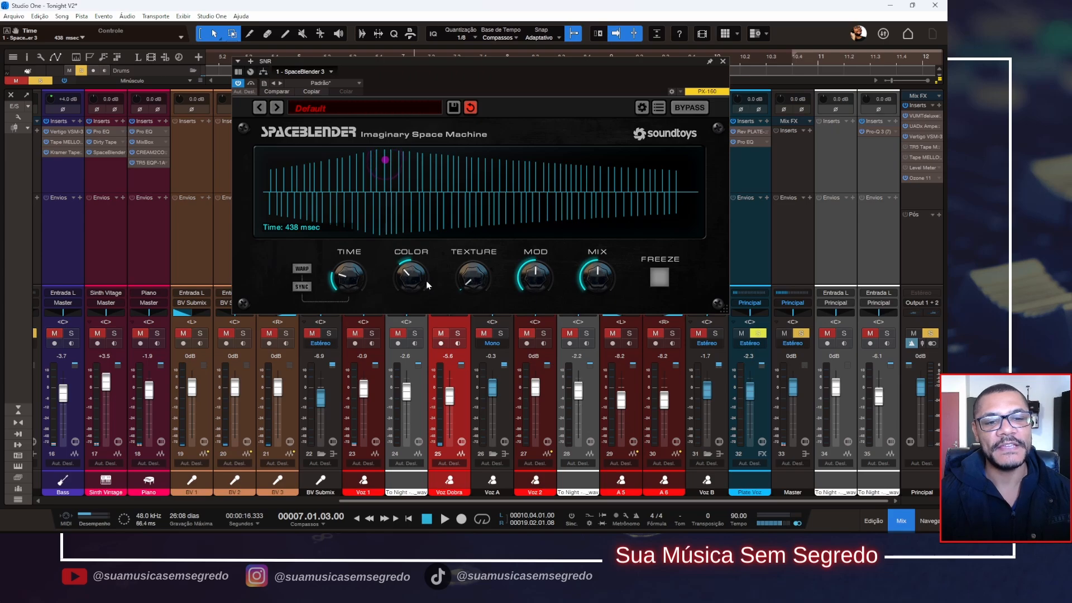
pyautogui.moveTo(473, 280); pyautogui.dragTo(478, 267)
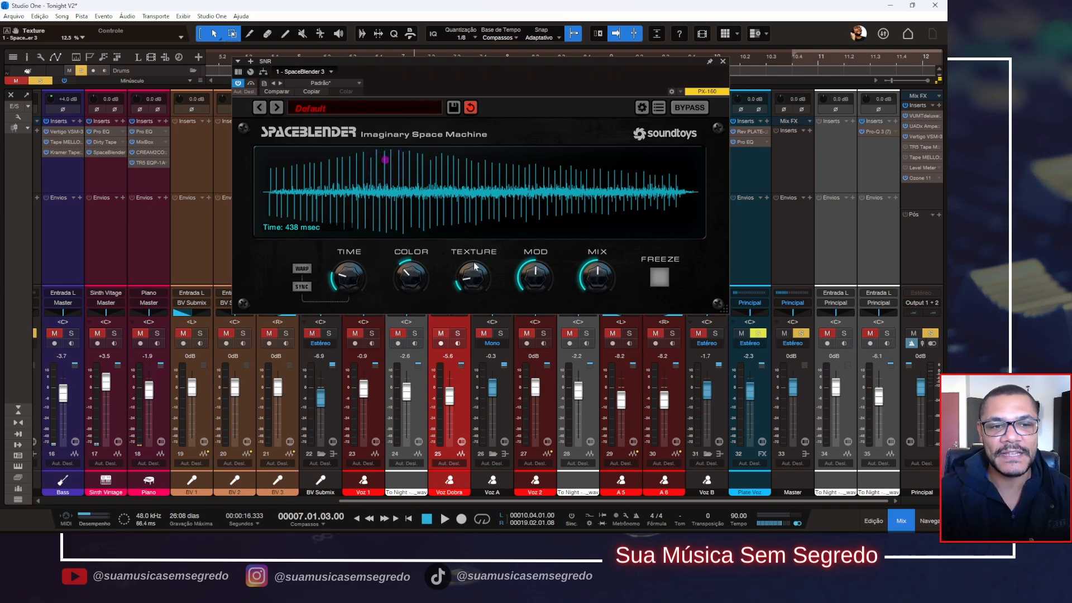
pyautogui.press('space')
pyautogui.moveTo(474, 266); pyautogui.dragTo(487, 245)
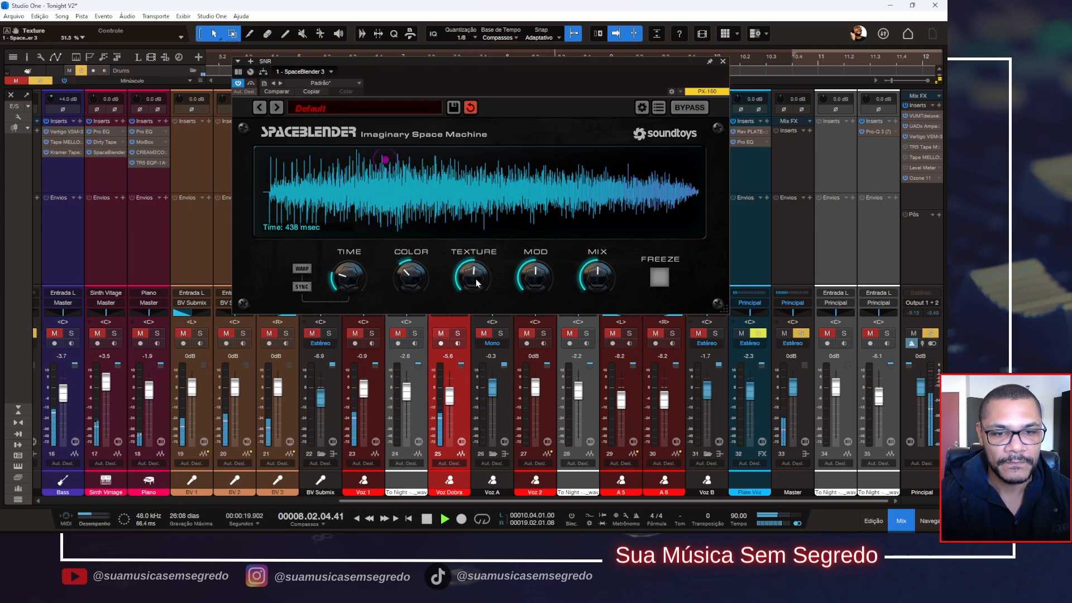
pyautogui.moveTo(478, 282); pyautogui.dragTo(479, 275)
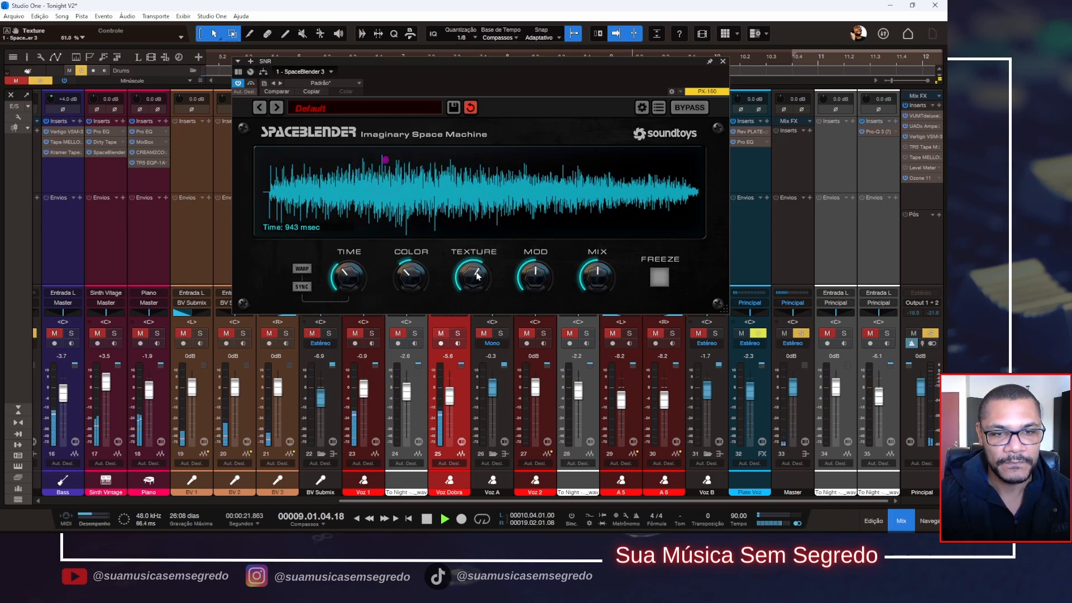
pyautogui.press('space')
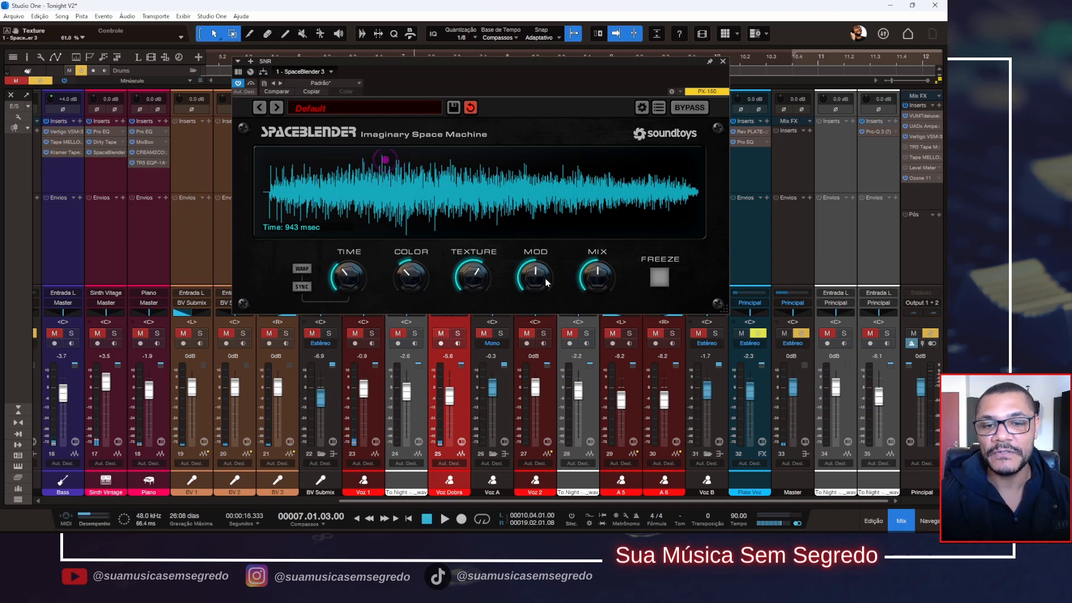
# - Lower SpaceBlender's Mod to 0% and raise it through 61% to 75%
pyautogui.moveTo(545, 279); pyautogui.dragTo(551, 357)
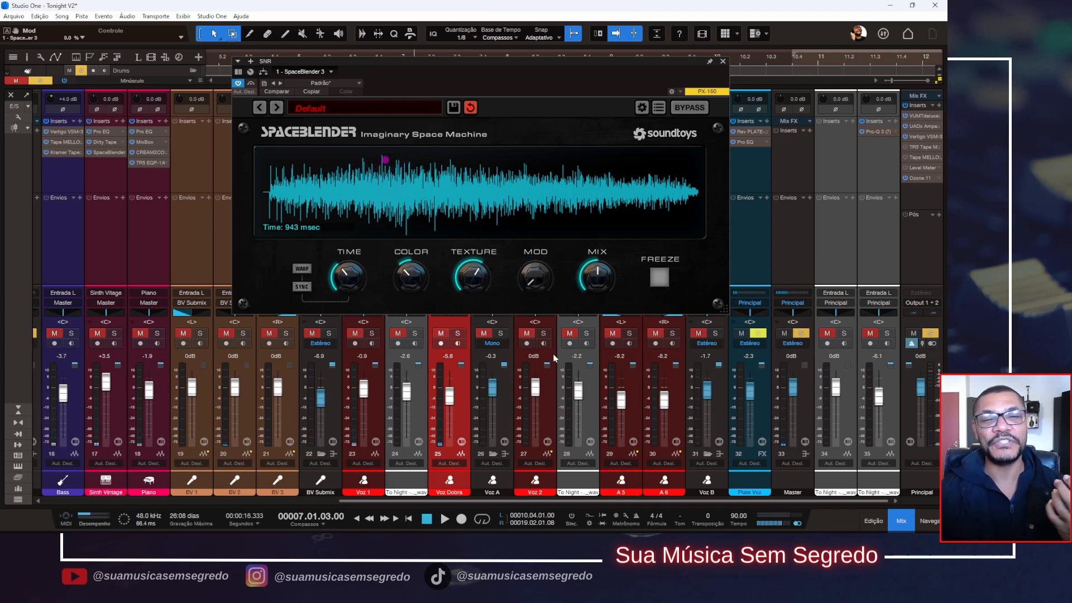
pyautogui.moveTo(538, 285); pyautogui.dragTo(543, 264)
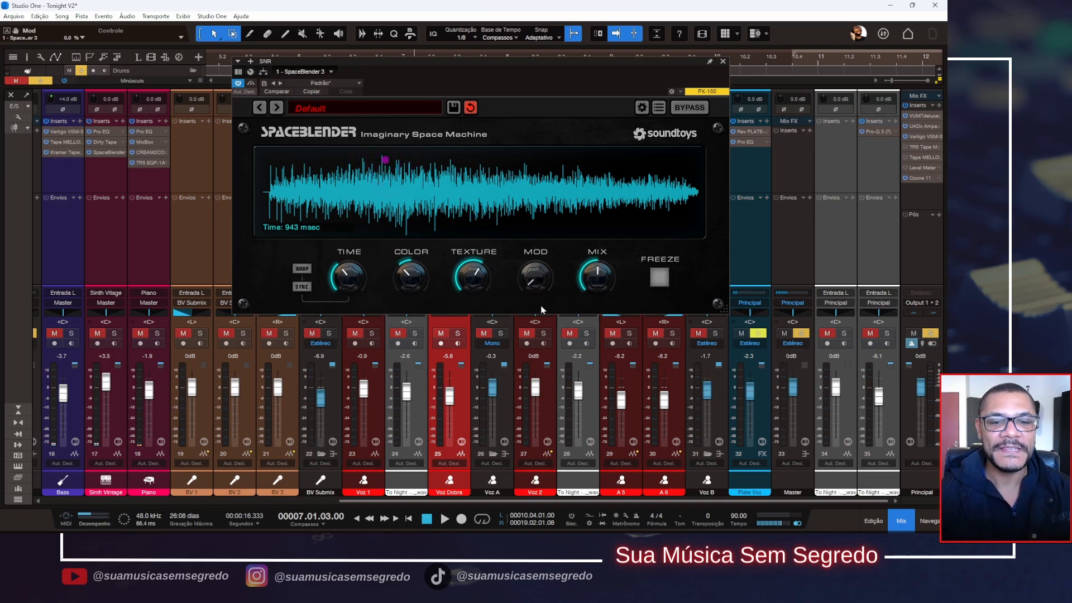
pyautogui.moveTo(544, 282)
pyautogui.mouseDown()
pyautogui.moveTo(548, 261)
pyautogui.moveTo(546, 277)
pyautogui.mouseUp()
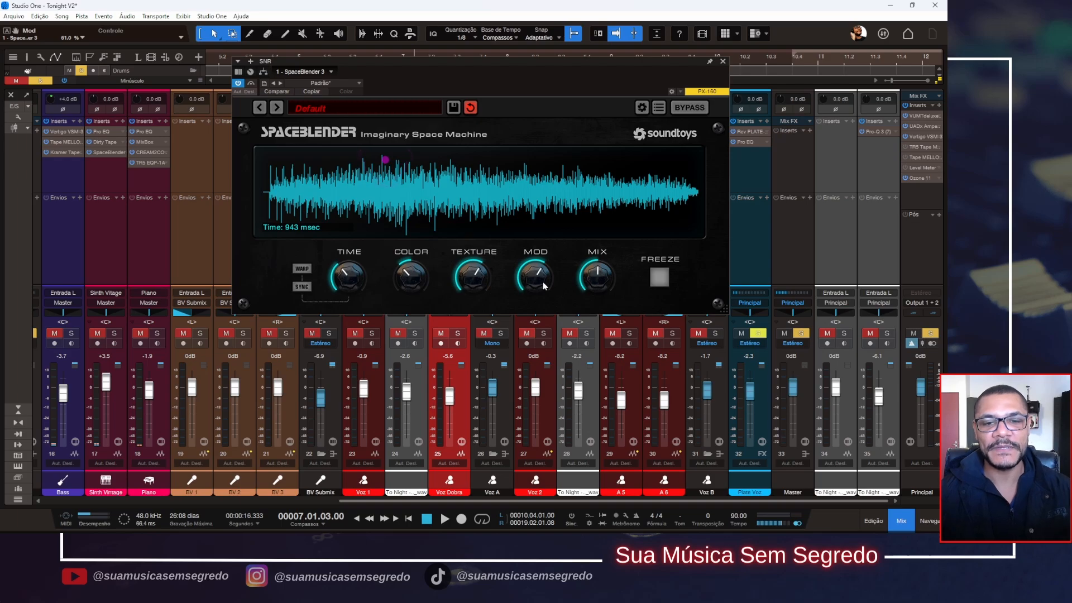
pyautogui.moveTo(546, 287); pyautogui.dragTo(552, 273)
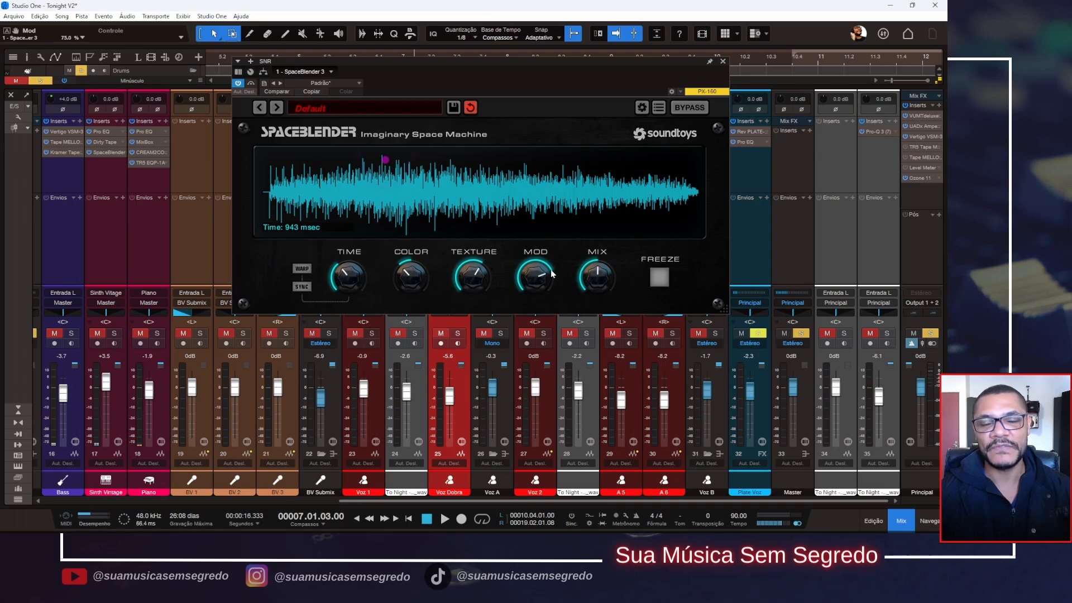
# - Lower the snare SpaceBlender's Mod to 30% and its Mix to 29.5%
pyautogui.moveTo(553, 274); pyautogui.dragTo(543, 298)
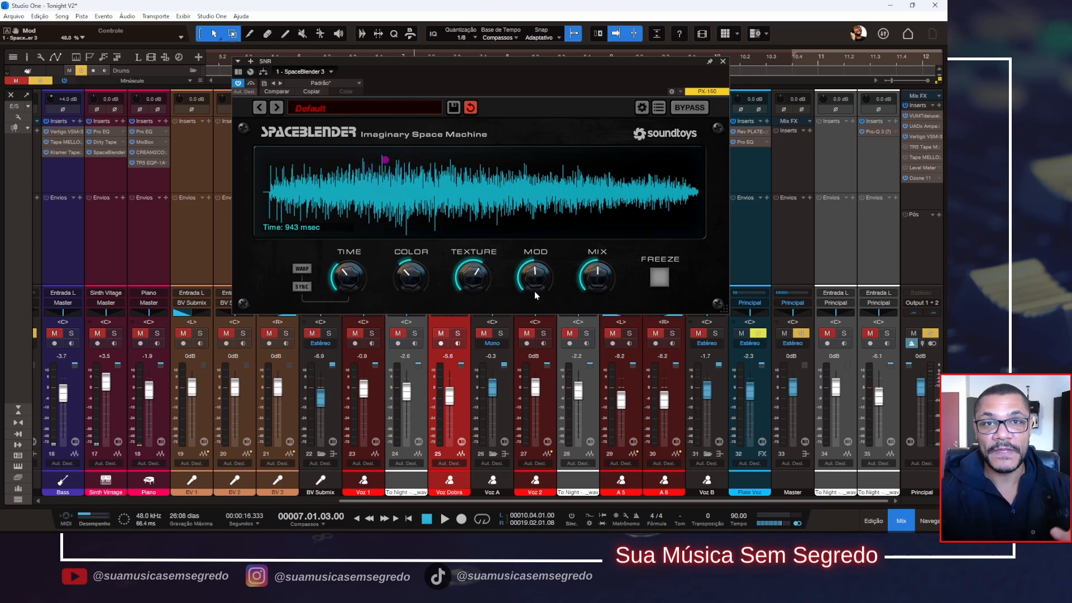
pyautogui.moveTo(535, 295); pyautogui.dragTo(534, 290)
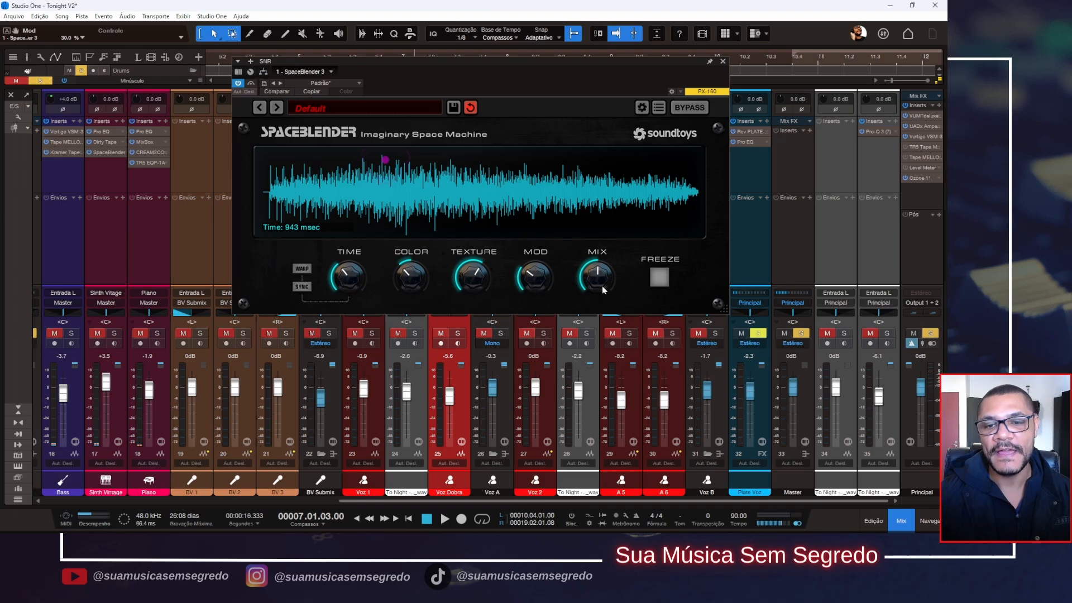
pyautogui.moveTo(602, 286); pyautogui.dragTo(608, 321)
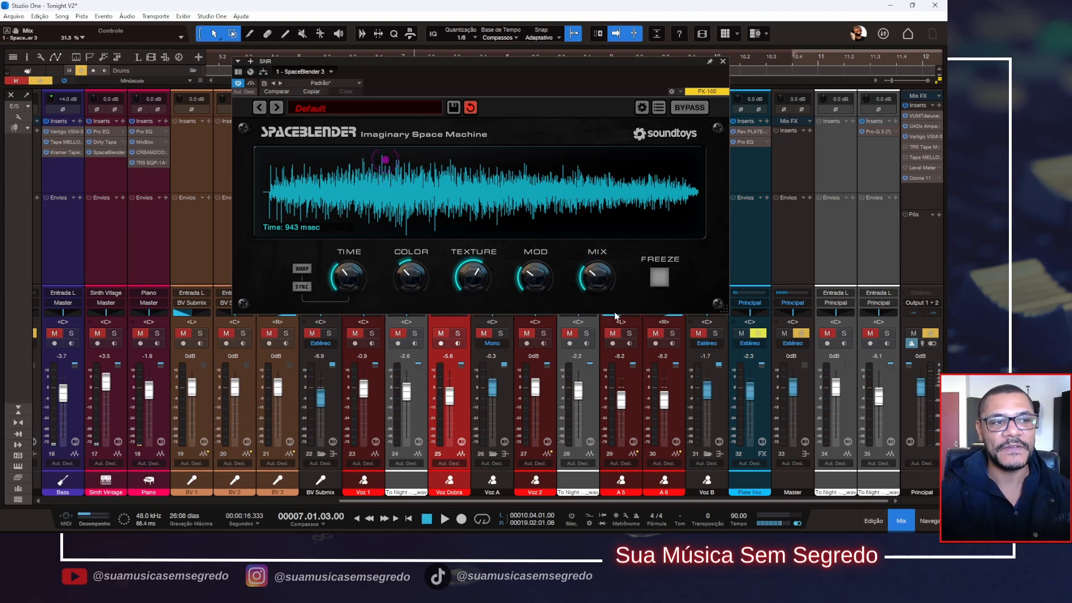
pyautogui.moveTo(598, 279); pyautogui.dragTo(632, 297)
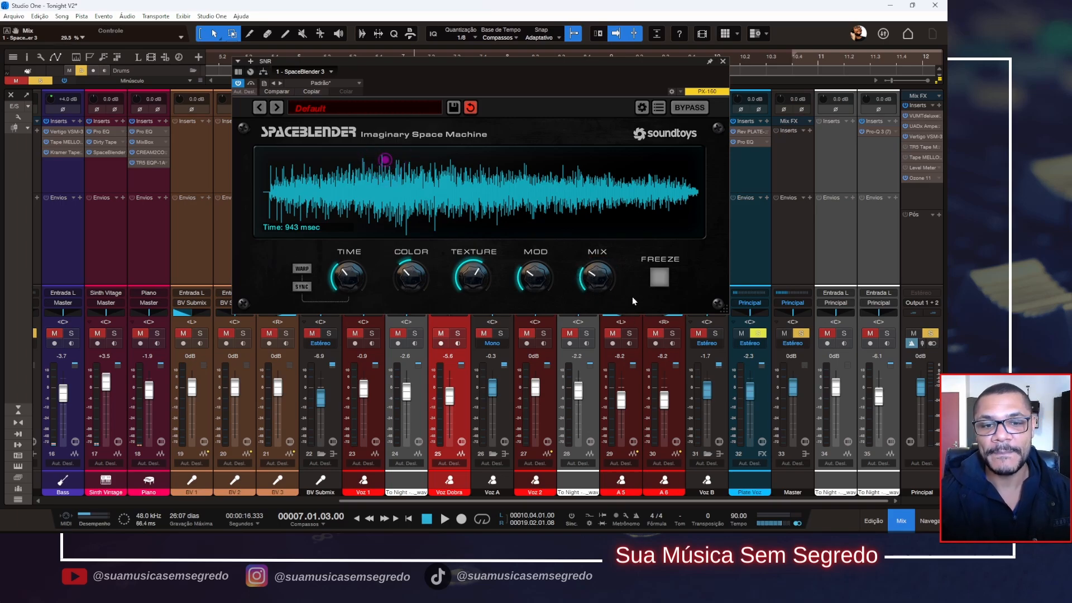
# - Restore the Default preset's original settings and audition Freeze on the snare with playback
pyautogui.click(473, 110)
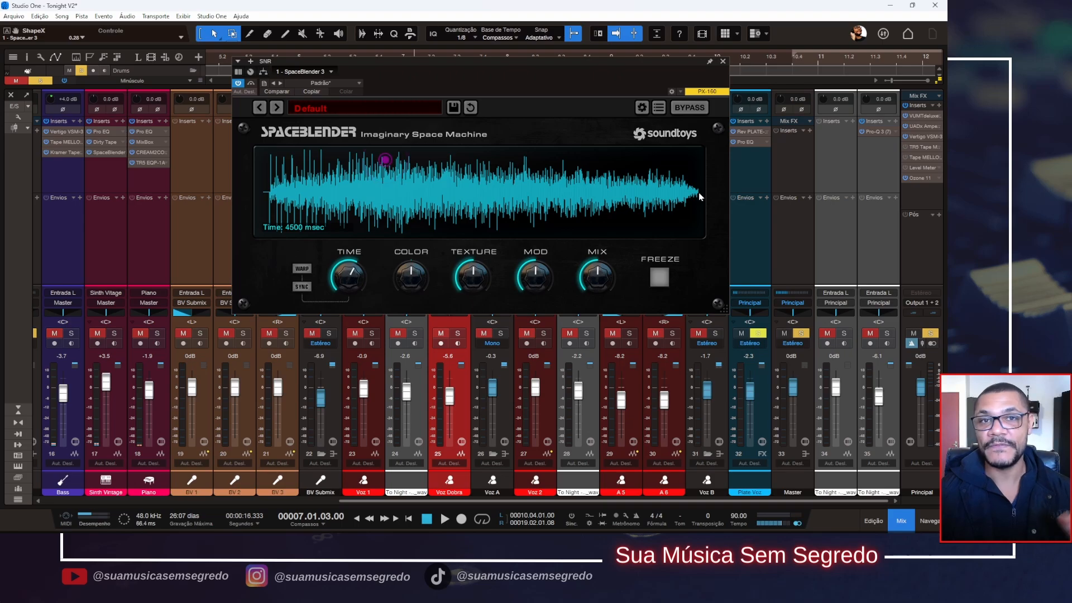
pyautogui.click(660, 277)
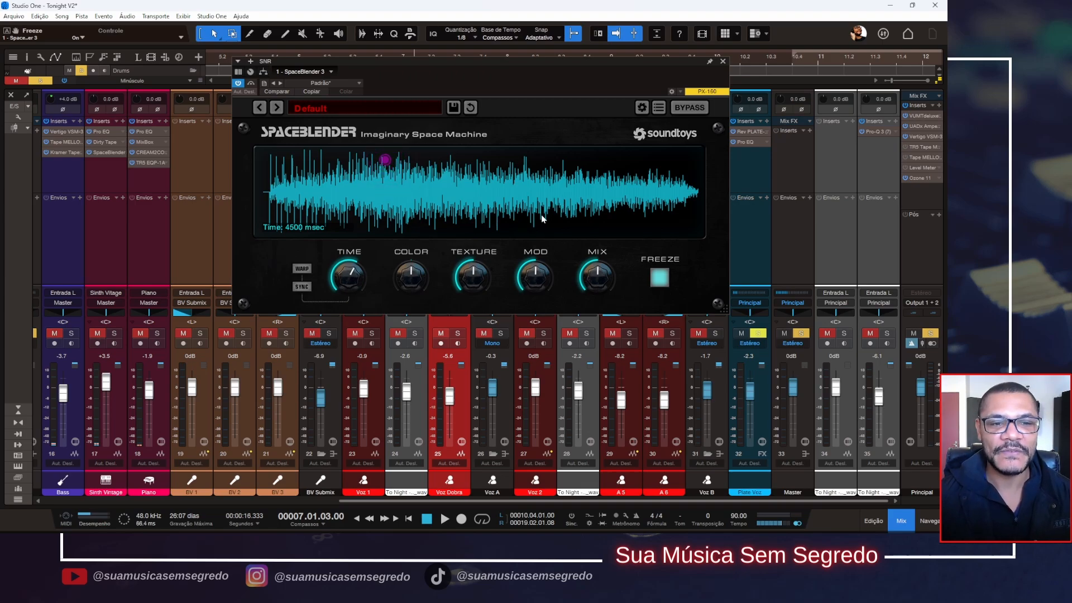
pyautogui.press('space')
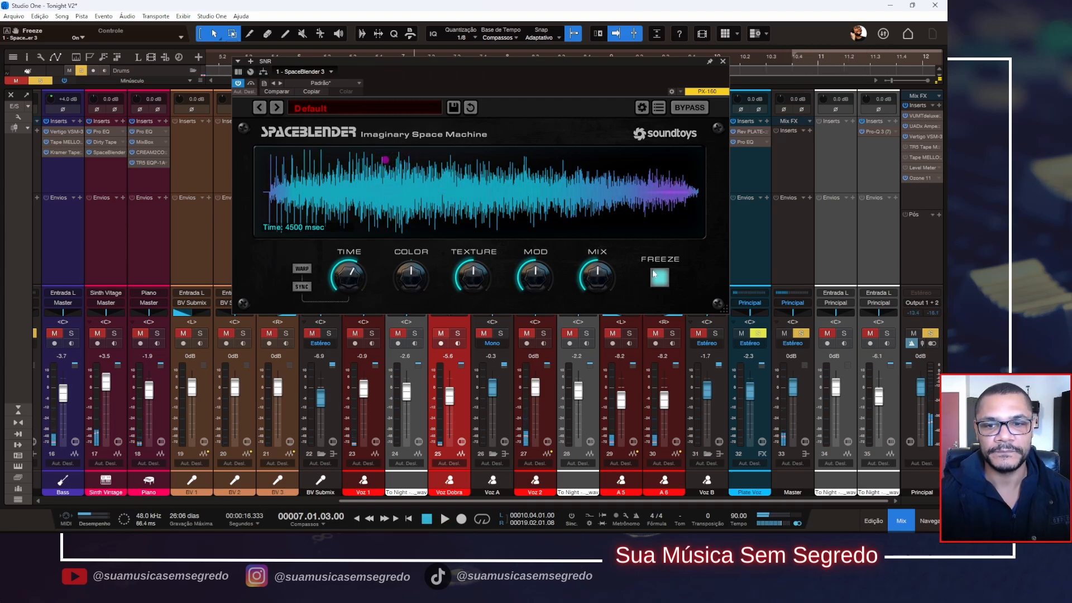
pyautogui.press('space')
# - Set the snare SpaceBlender's Mix to 0% and close its window
pyautogui.moveTo(597, 277); pyautogui.dragTo(597, 324)
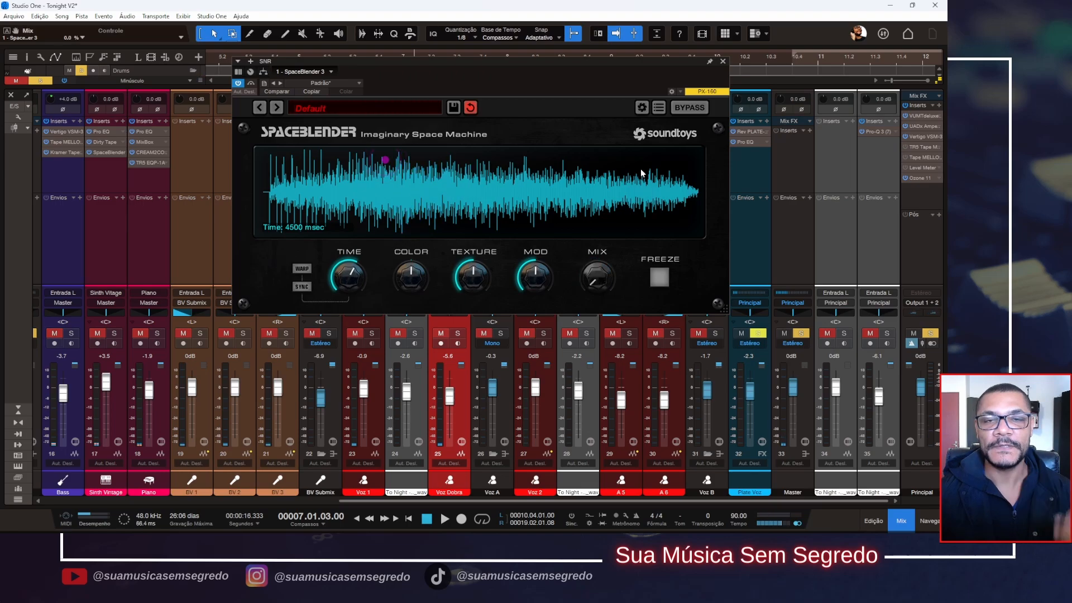
pyautogui.click(724, 61)
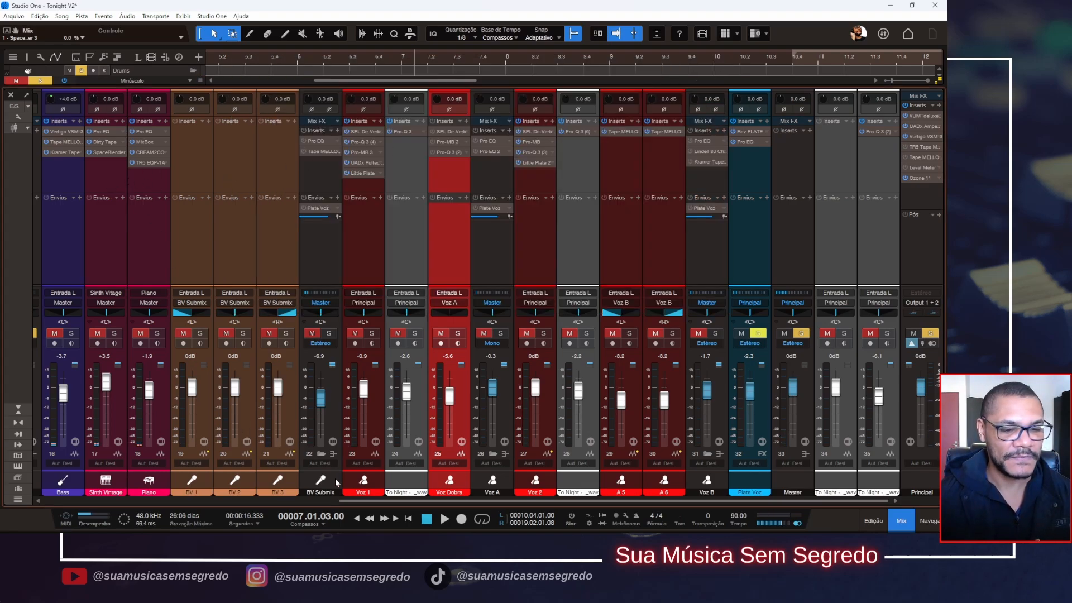
# - Open the SpaceBlender insert on the Sinth Vintage channel and move its window clear of the faders
pyautogui.moveTo(337, 501); pyautogui.dragTo(189, 456)
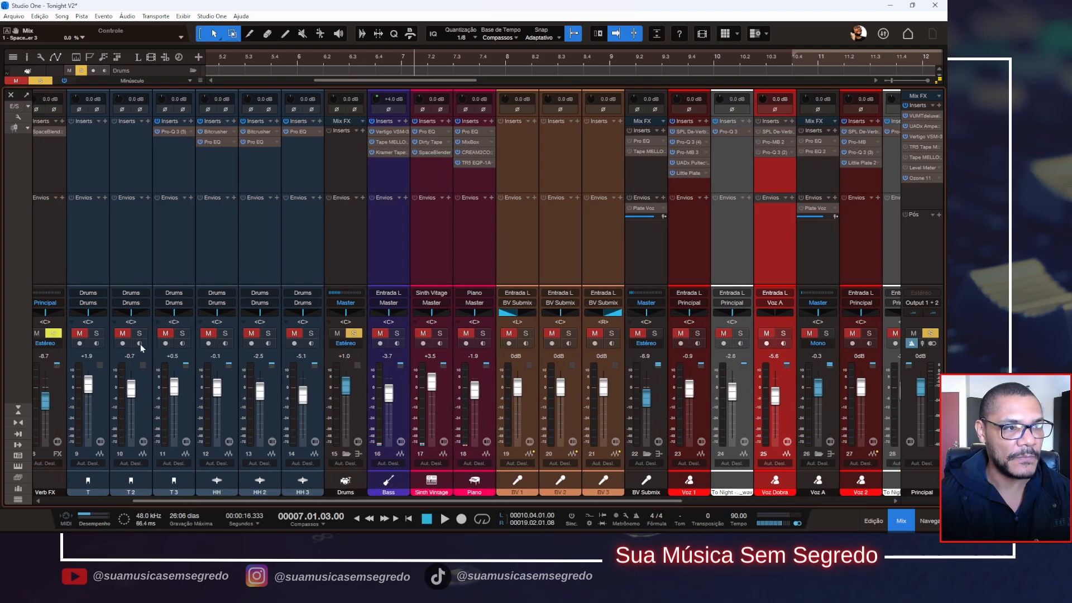
pyautogui.moveTo(159, 498); pyautogui.dragTo(134, 502)
pyautogui.click(66, 140)
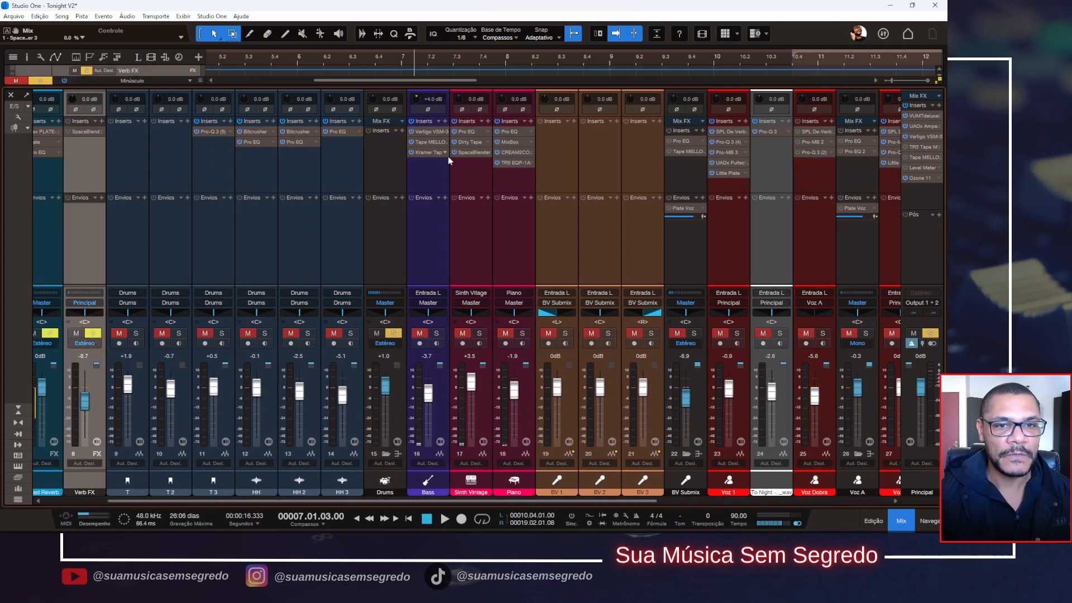
pyautogui.click(475, 151)
pyautogui.moveTo(560, 136); pyautogui.dragTo(436, 107)
# - Compare the synth with SpaceBlender active, bypassed and active again during playback
pyautogui.press('space')
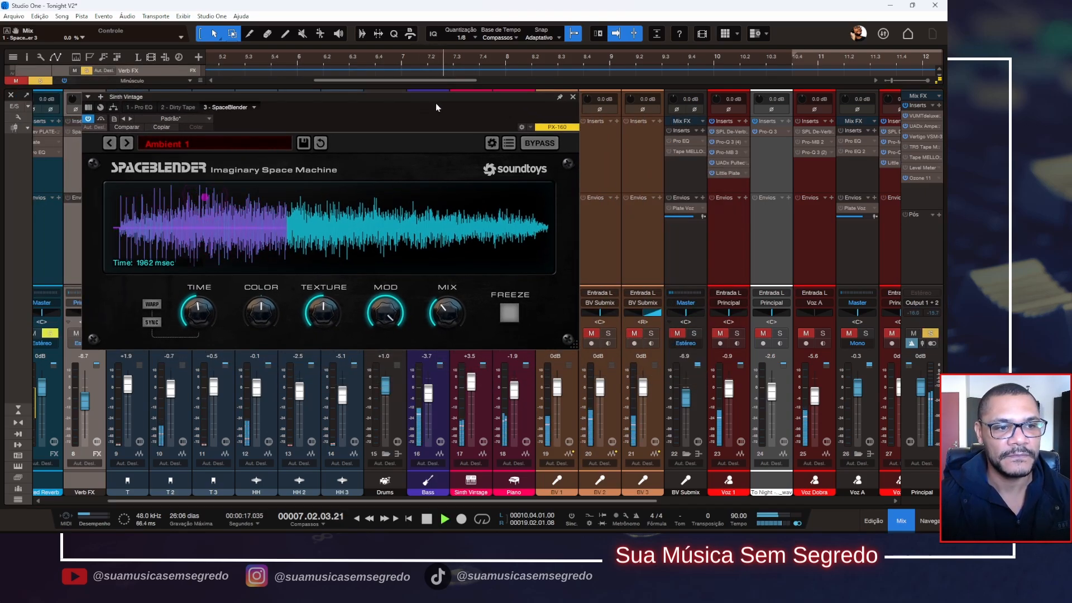
pyautogui.click(100, 119)
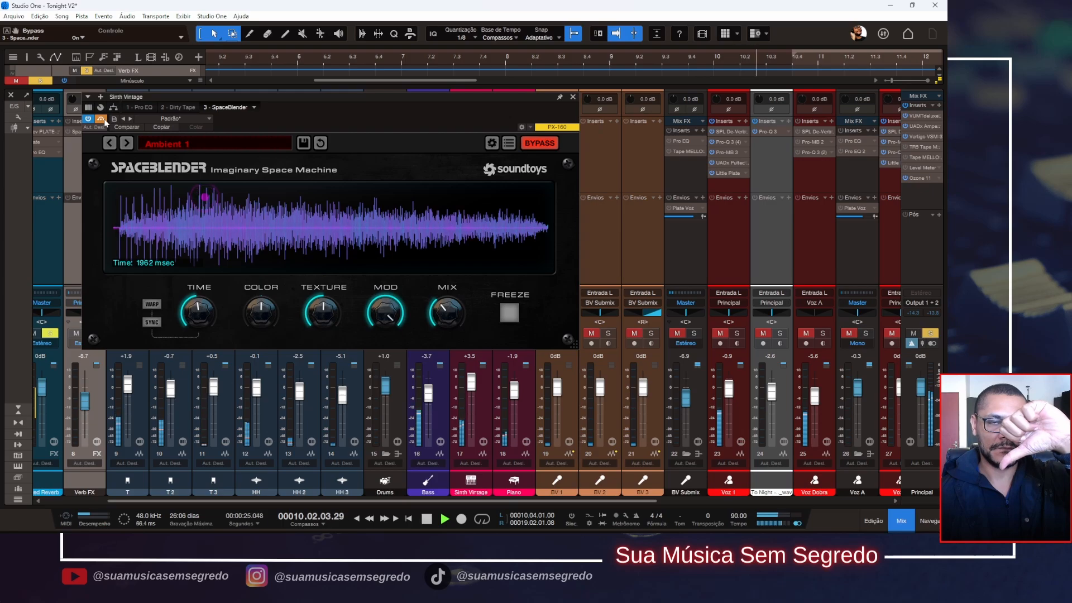
pyautogui.click(101, 119)
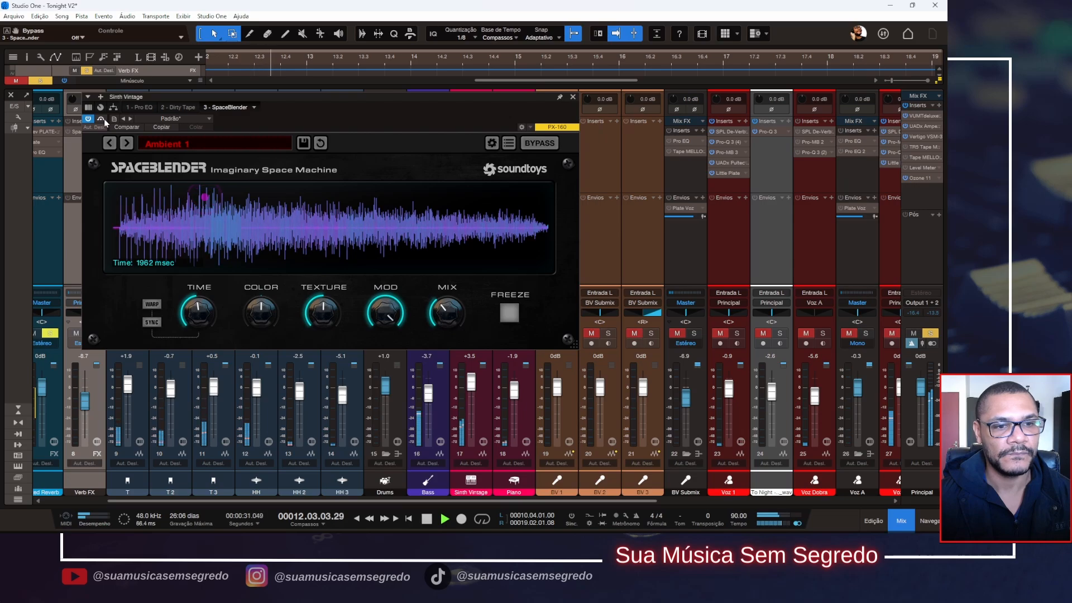
pyautogui.press('space')
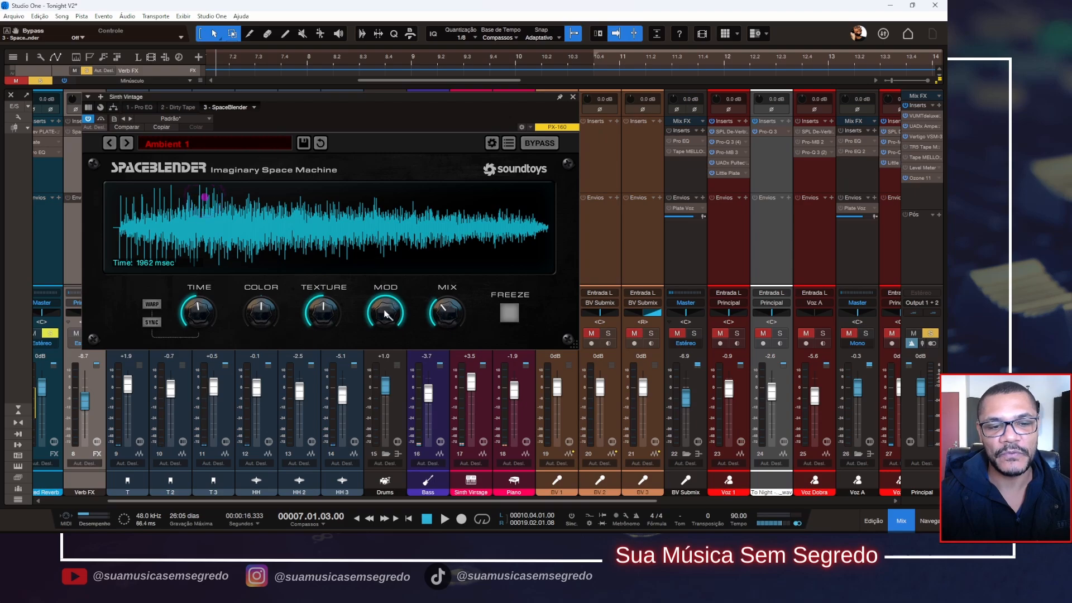
# - Reposition the plug-in window and audition the synth reverb with Mod at 0% and back at 100%
pyautogui.moveTo(384, 106); pyautogui.dragTo(475, 67)
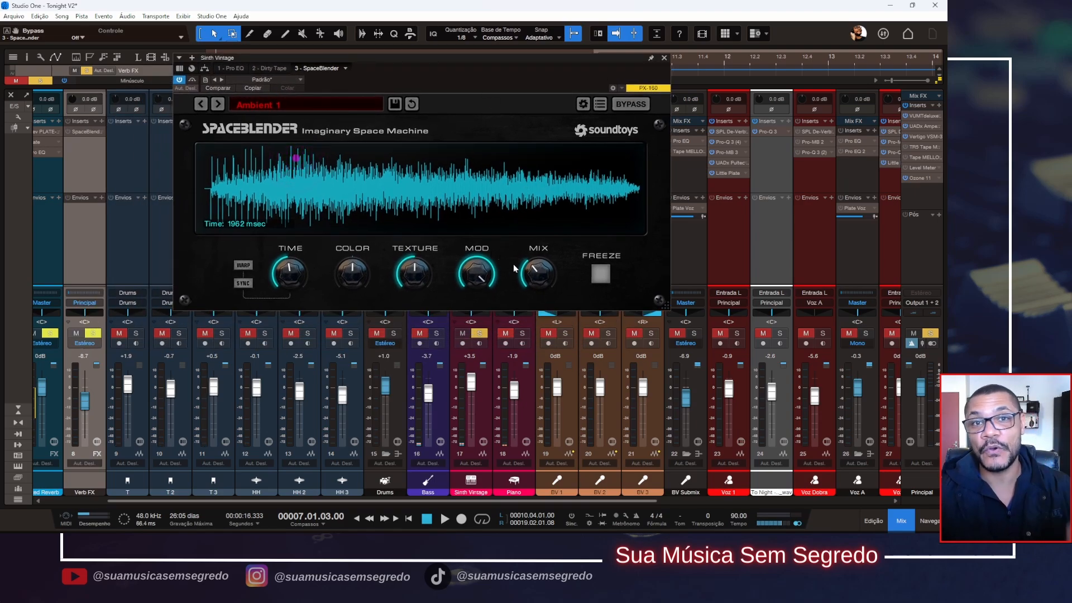
pyautogui.press('space')
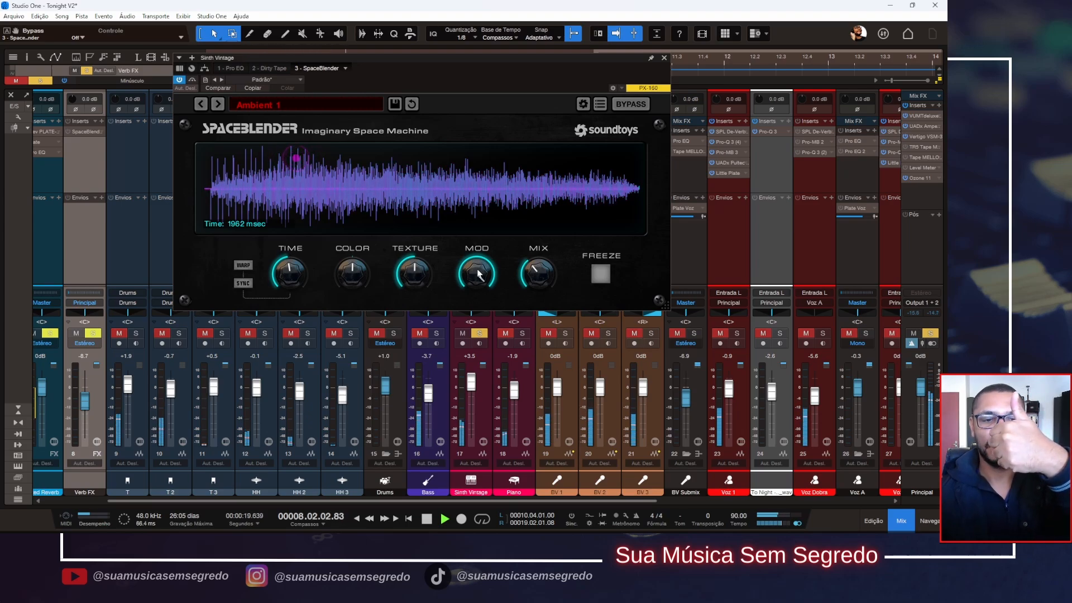
pyautogui.moveTo(478, 274); pyautogui.dragTo(513, 434)
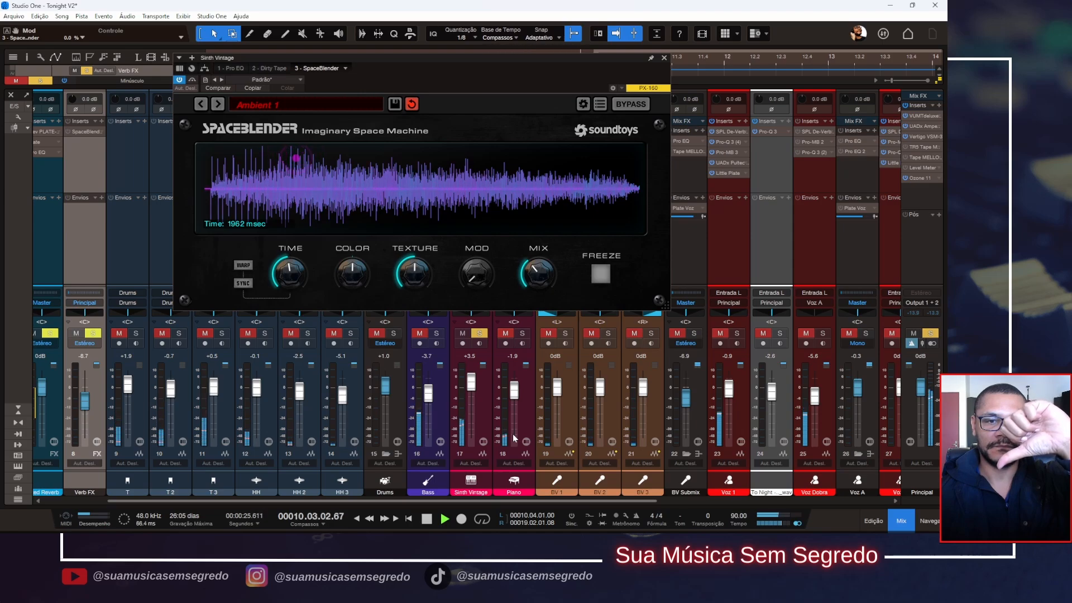
pyautogui.moveTo(513, 434); pyautogui.dragTo(498, 75)
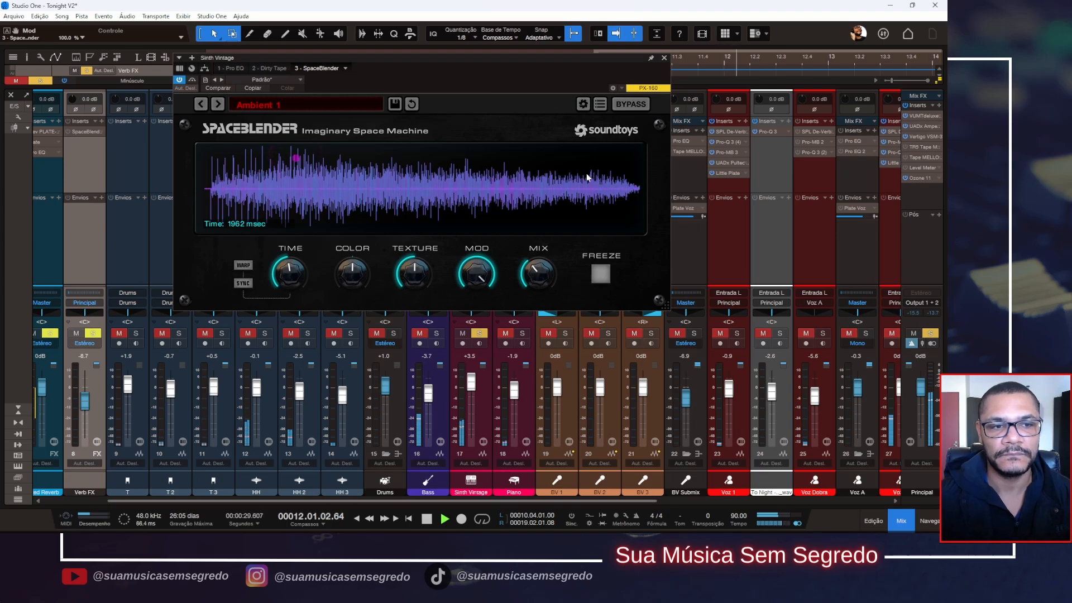
pyautogui.press('space')
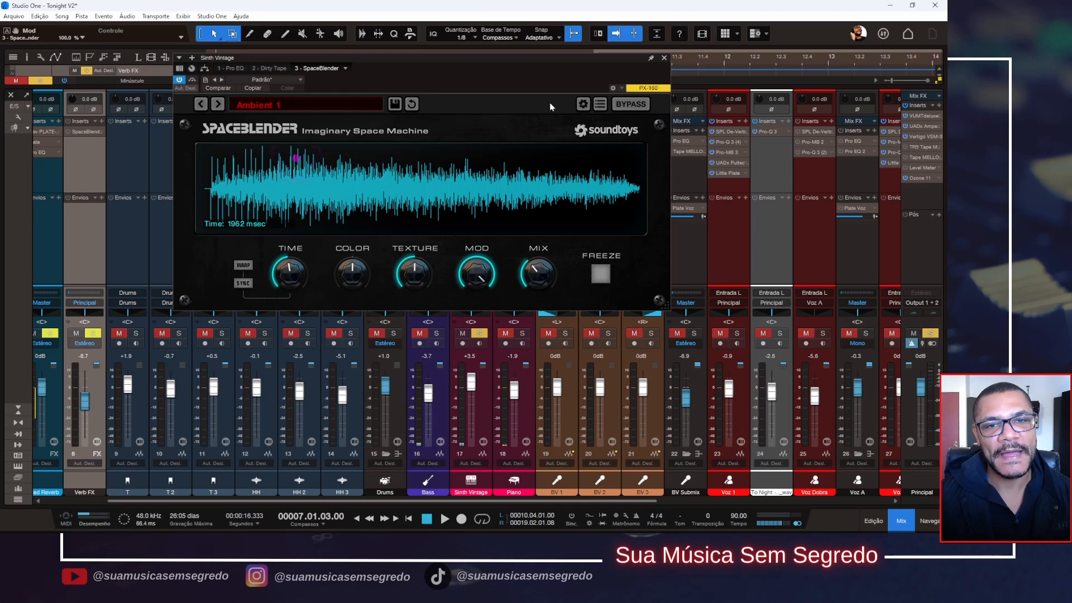
# - Play the mix and audition Freeze switched on and off in the synth's SpaceBlender
pyautogui.press('space')
pyautogui.click(594, 280)
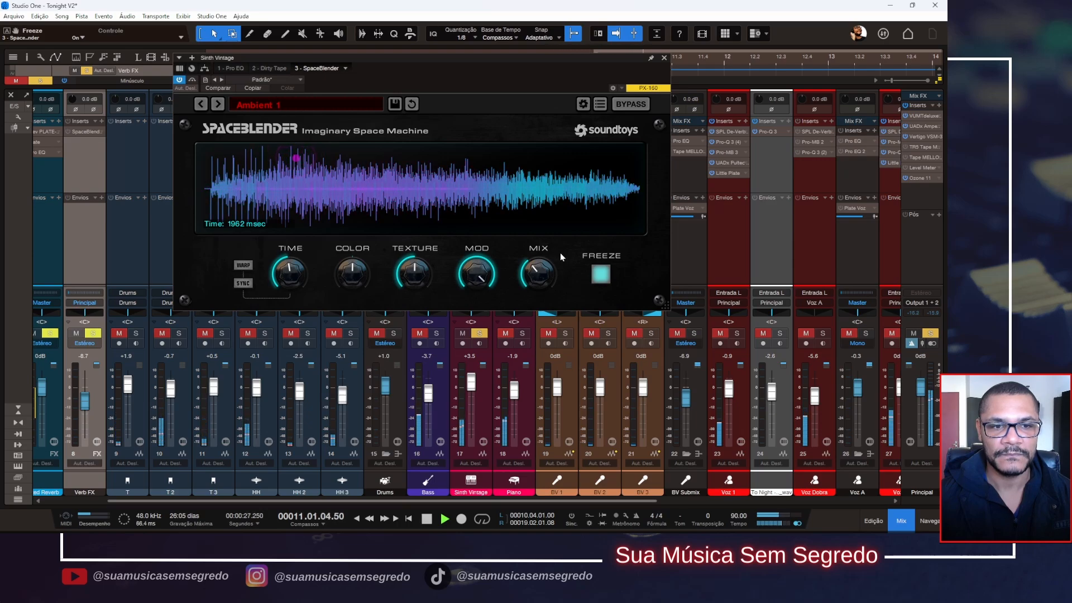
pyautogui.press('space')
pyautogui.click(602, 275)
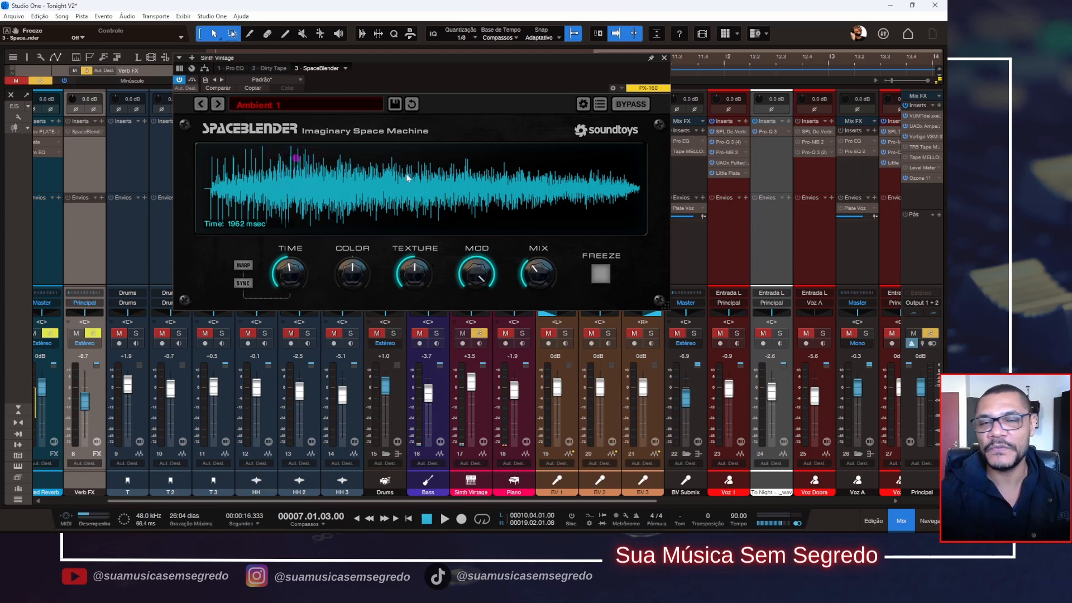
# - Turn on Freeze during playback and reshape the synth reverb's envelope into an early peak with a quick decay
pyautogui.press('space')
pyautogui.click(610, 274)
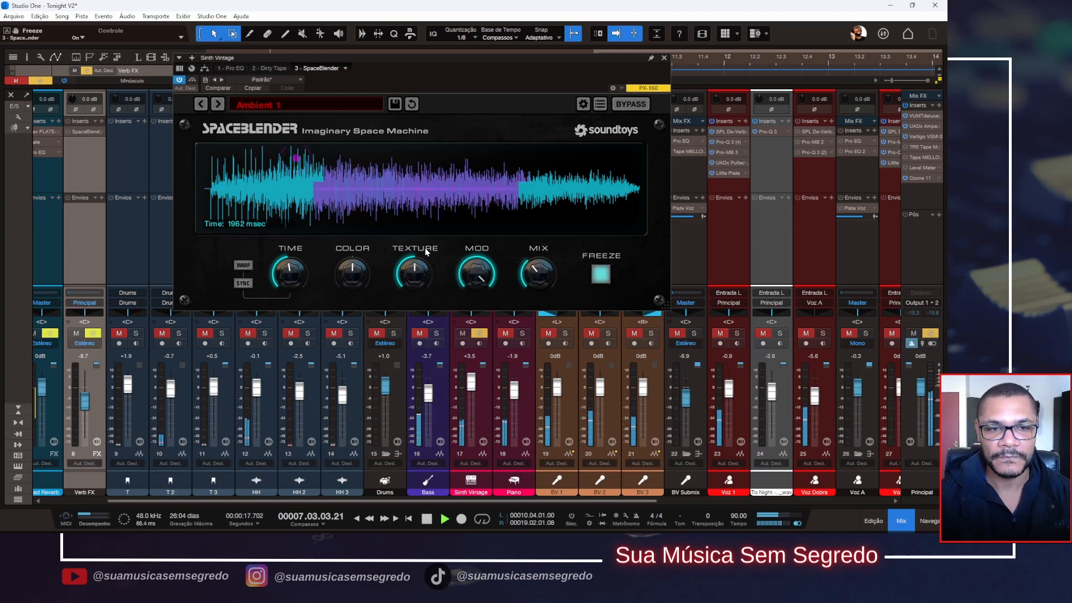
pyautogui.moveTo(413, 190); pyautogui.dragTo(279, 276)
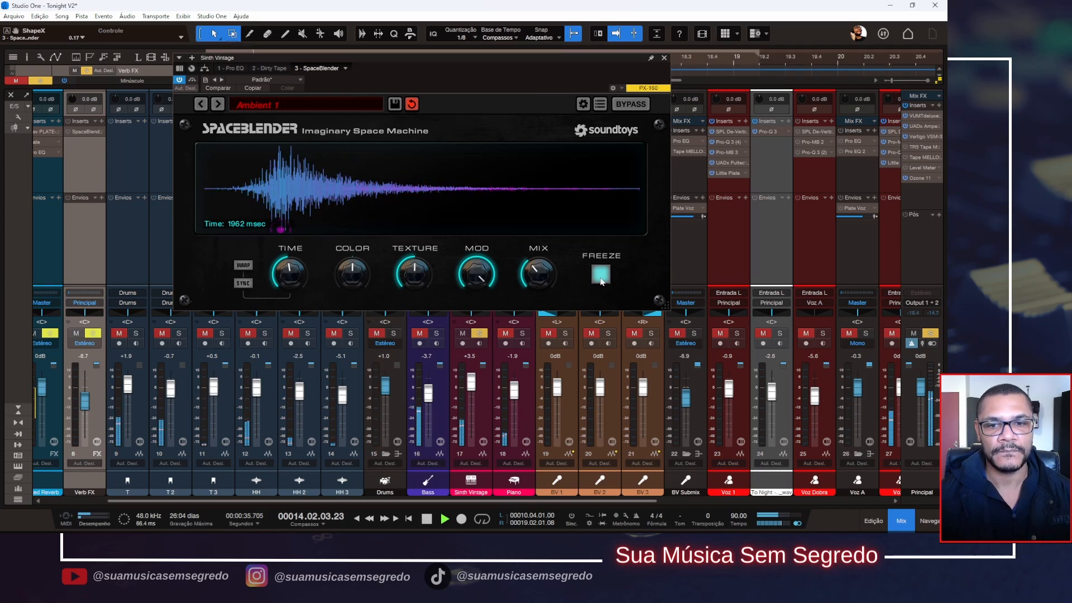
pyautogui.press('space')
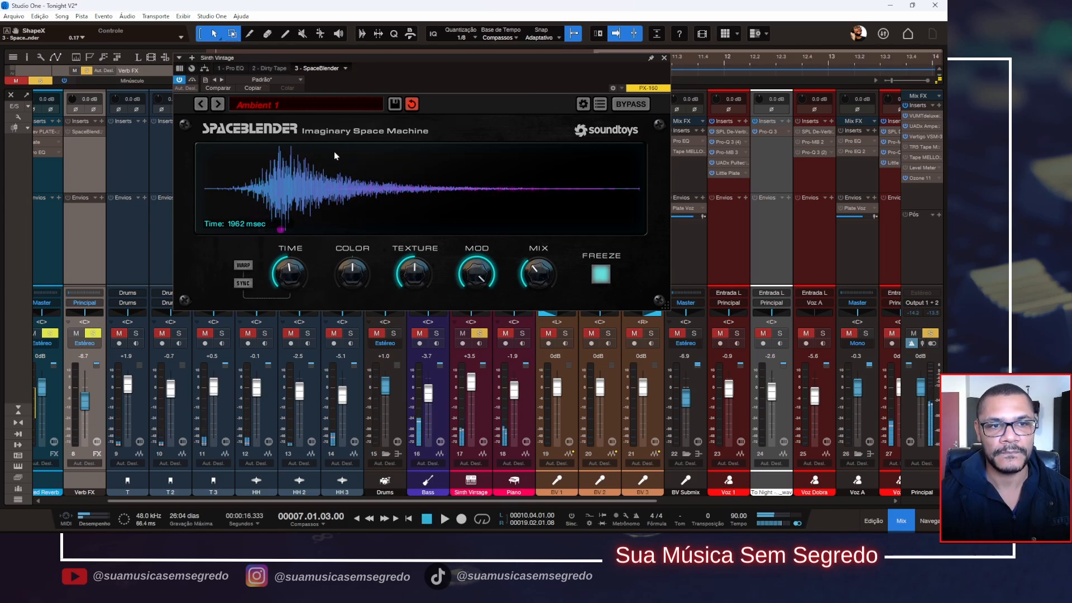
# - Load the Default preset in the synth's SpaceBlender with Mix at 27%, clear the solo and close the plug-in
pyautogui.click(199, 106)
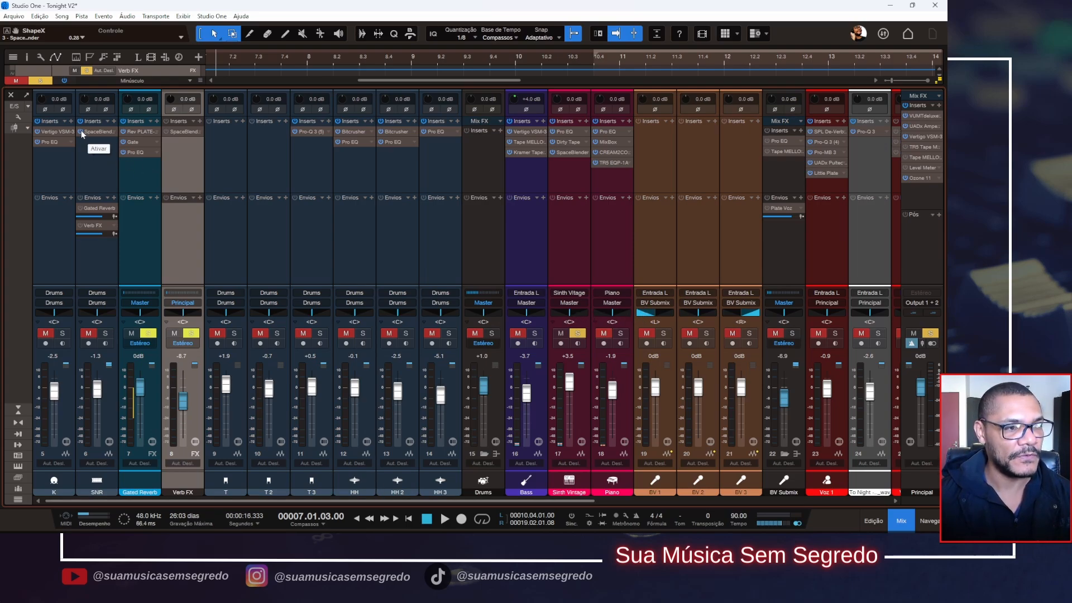
pyautogui.click(104, 333)
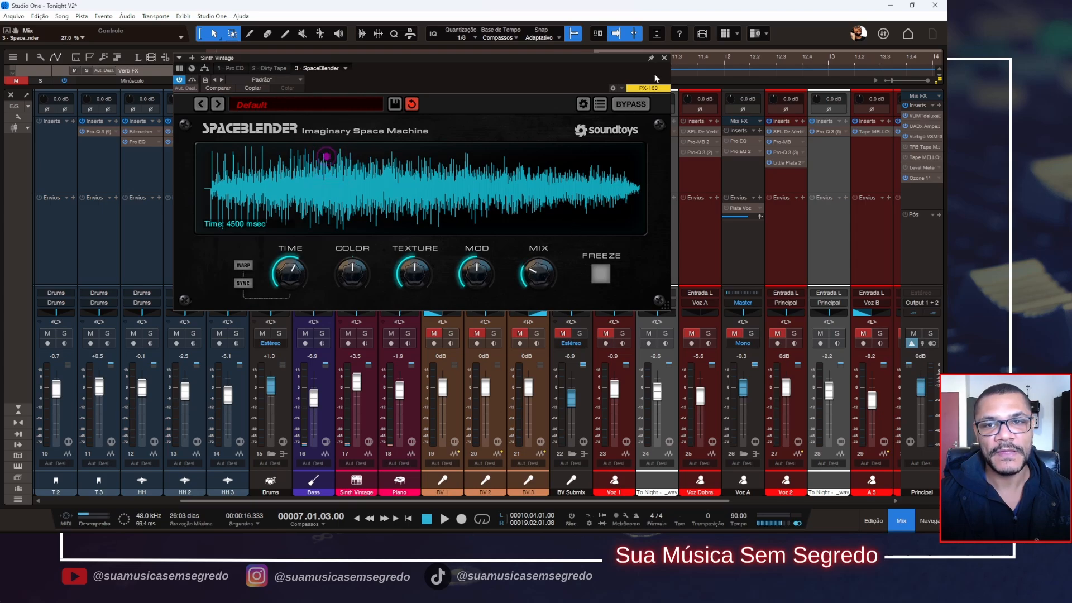
pyautogui.click(664, 58)
# - Set the Sinth Vintage fader to -1.8 dB and the SNR fader to -2.1 dB while the mix plays
pyautogui.moveTo(354, 390); pyautogui.dragTo(359, 392)
pyautogui.press('space')
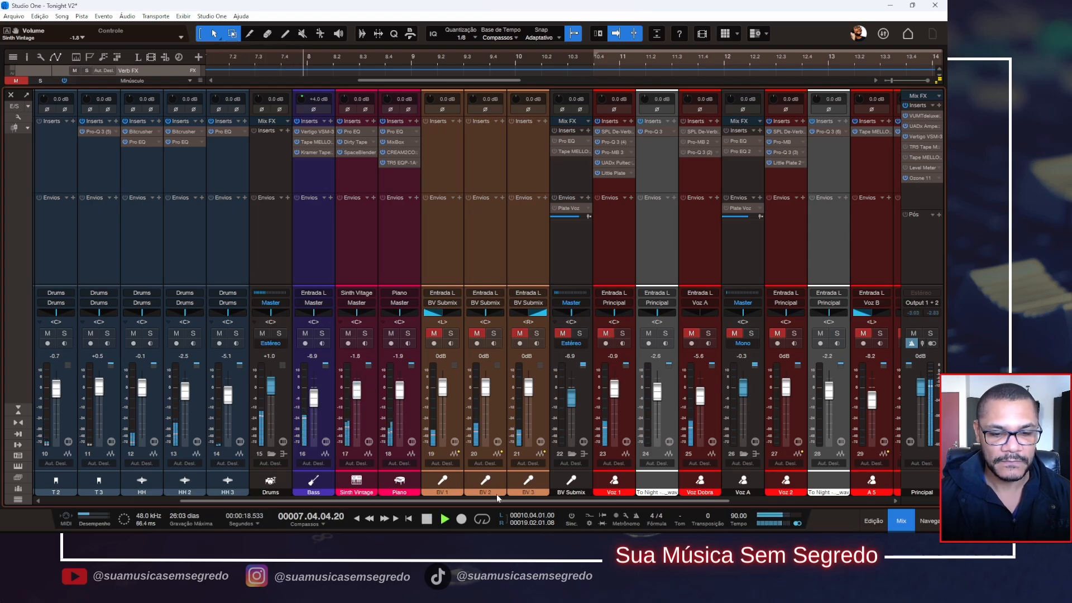
pyautogui.moveTo(495, 502); pyautogui.dragTo(361, 502)
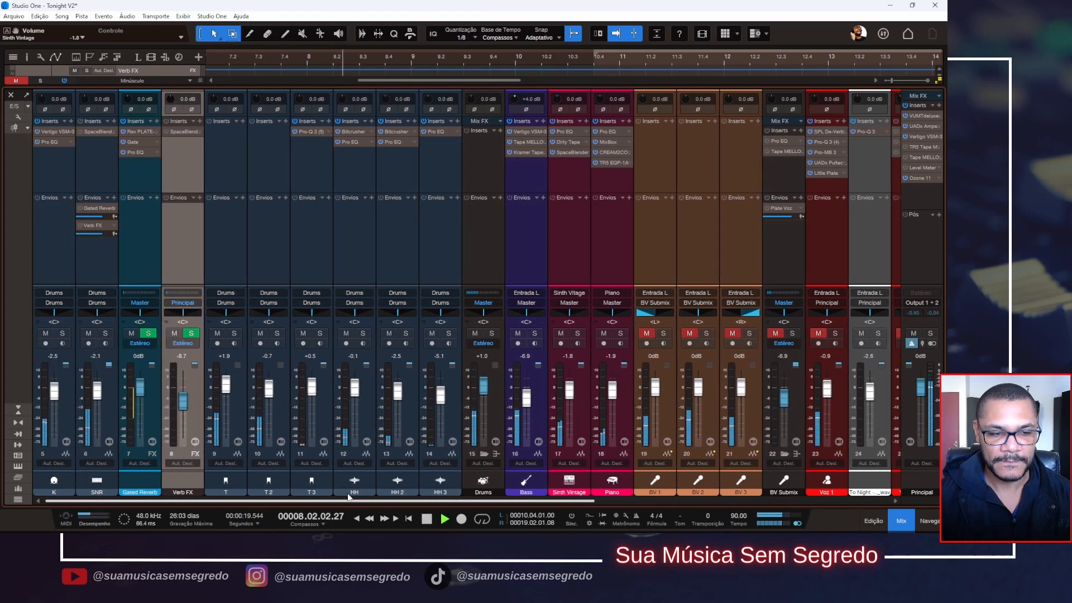
pyautogui.click(115, 174)
pyautogui.press('space')
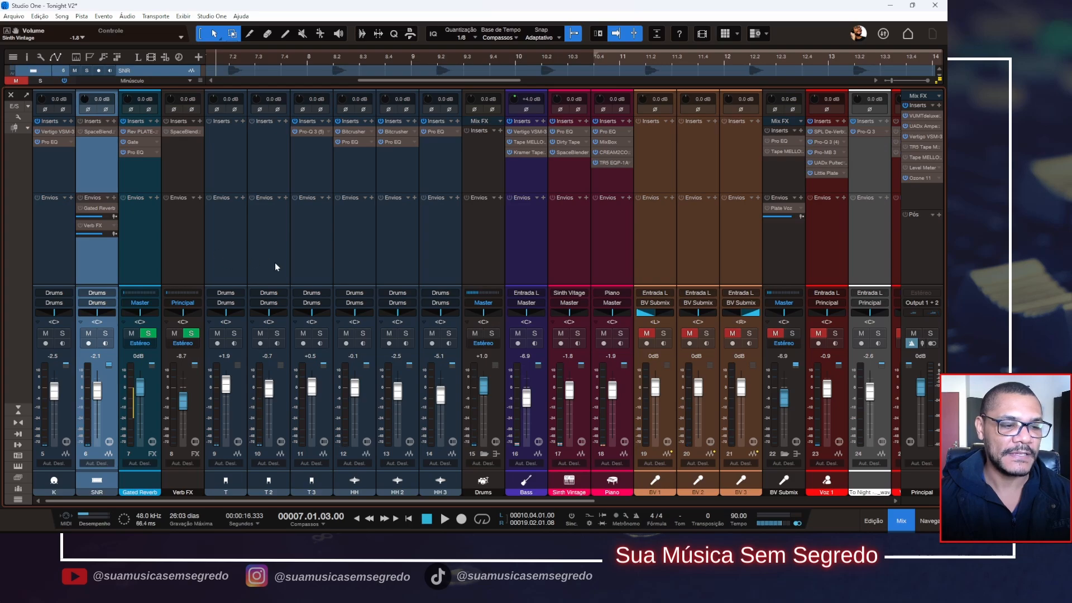
# - Solo the SNR channel and open the SpaceBlender insert on the Verb FX channel
pyautogui.click(106, 333)
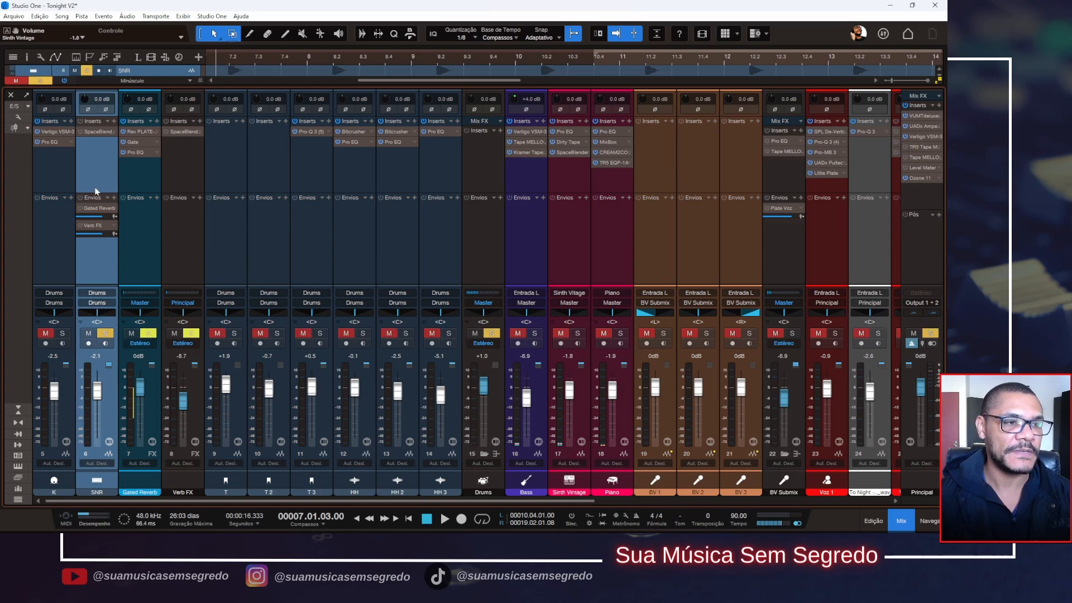
pyautogui.click(186, 149)
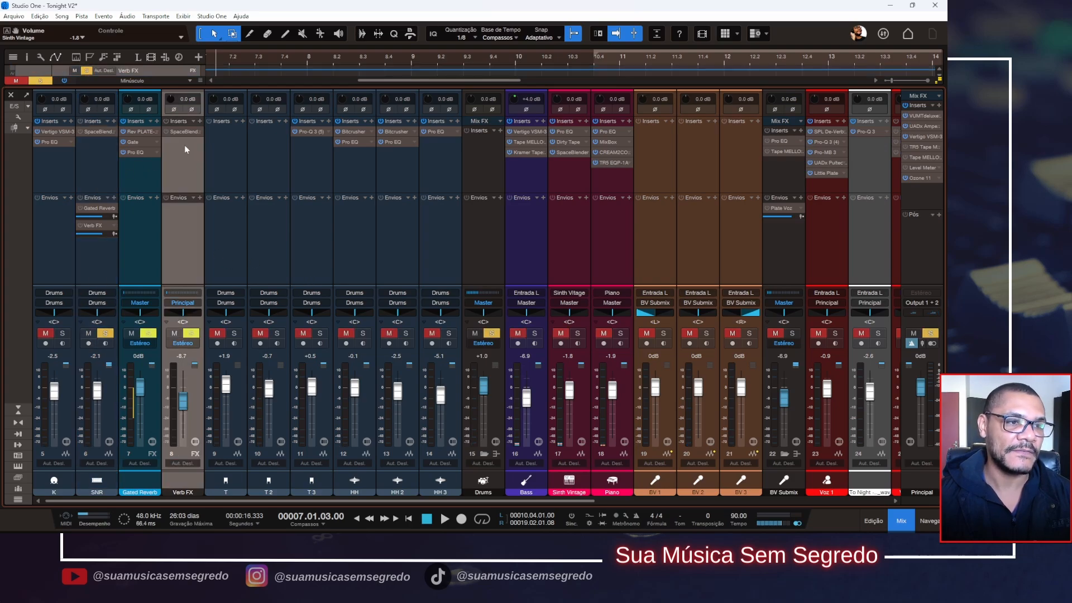
pyautogui.click(183, 132)
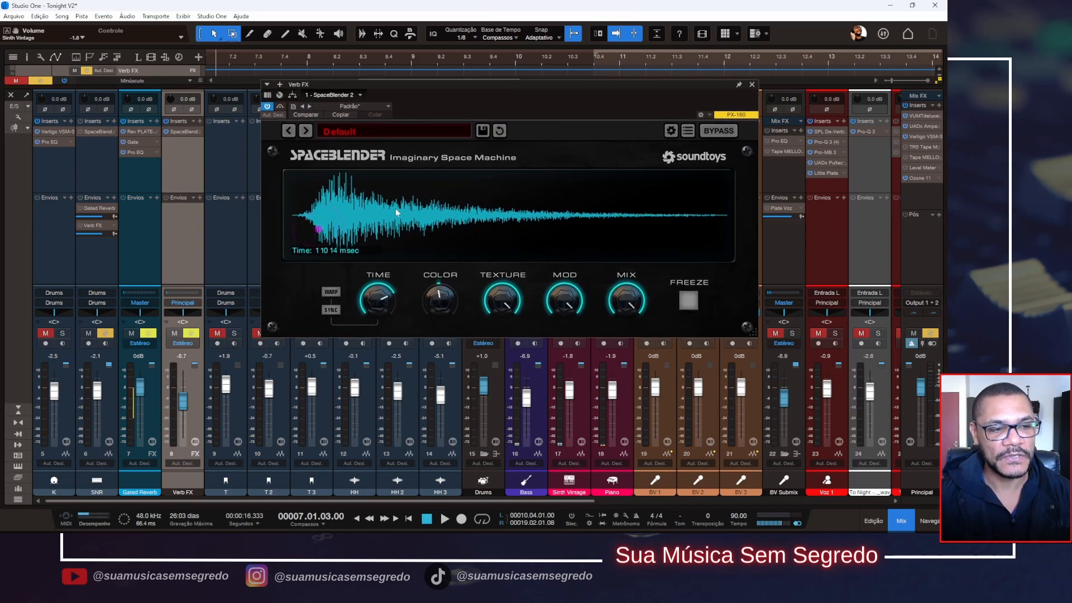
# - Reset the Verb FX fader to 0 dB during playback and turn off the SNR solo
pyautogui.press('space')
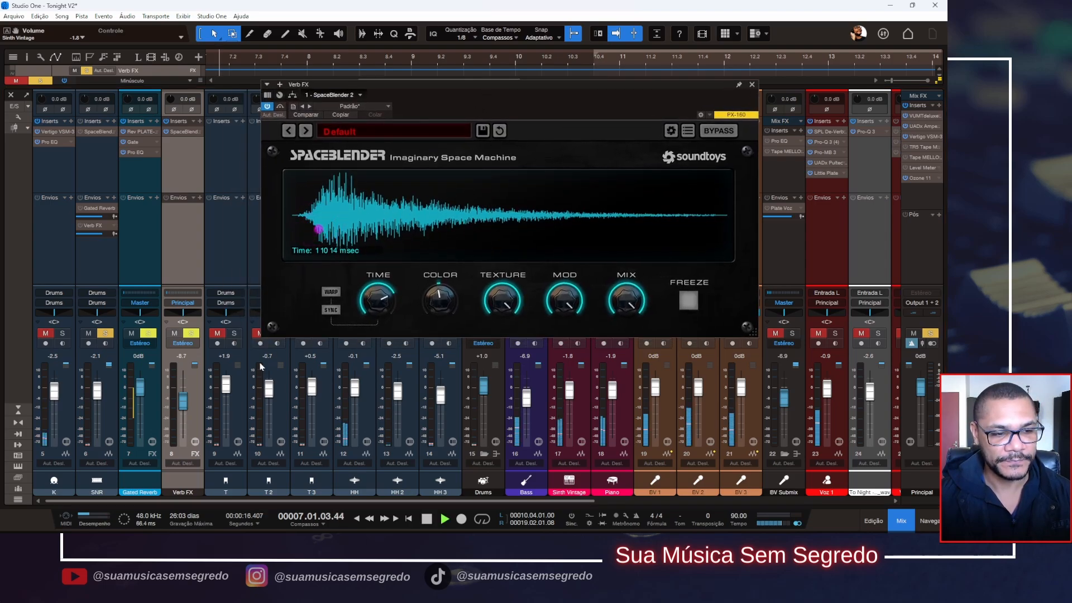
pyautogui.keyDown('ctrl'); pyautogui.click(184, 402); pyautogui.keyUp('ctrl')
pyautogui.press('space')
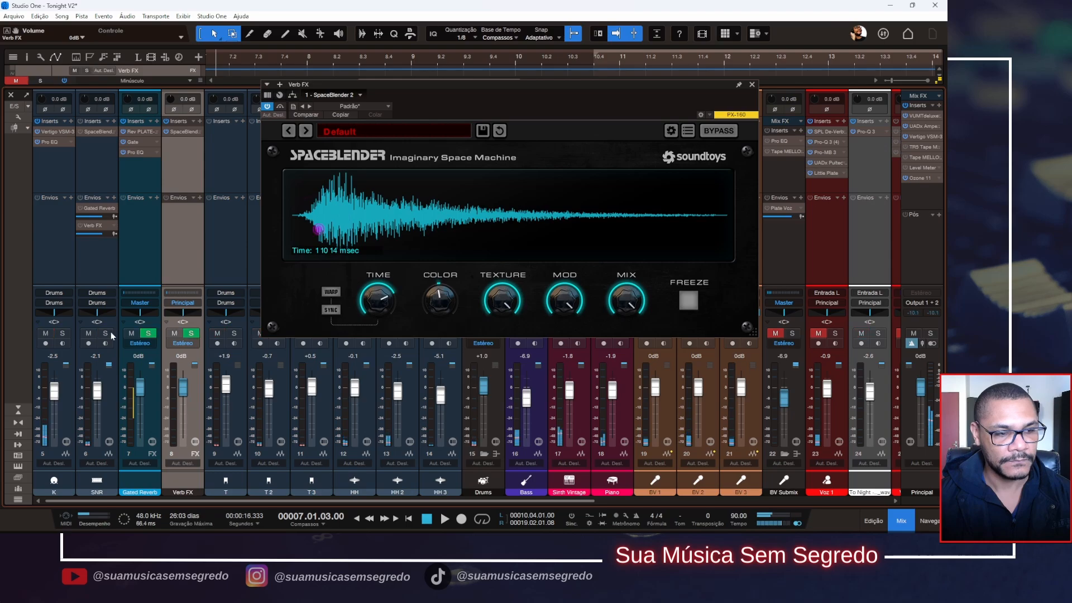
# - Solo the SNR channel, turn on its Verb FX send and play the snare through the reverb
pyautogui.press('space')
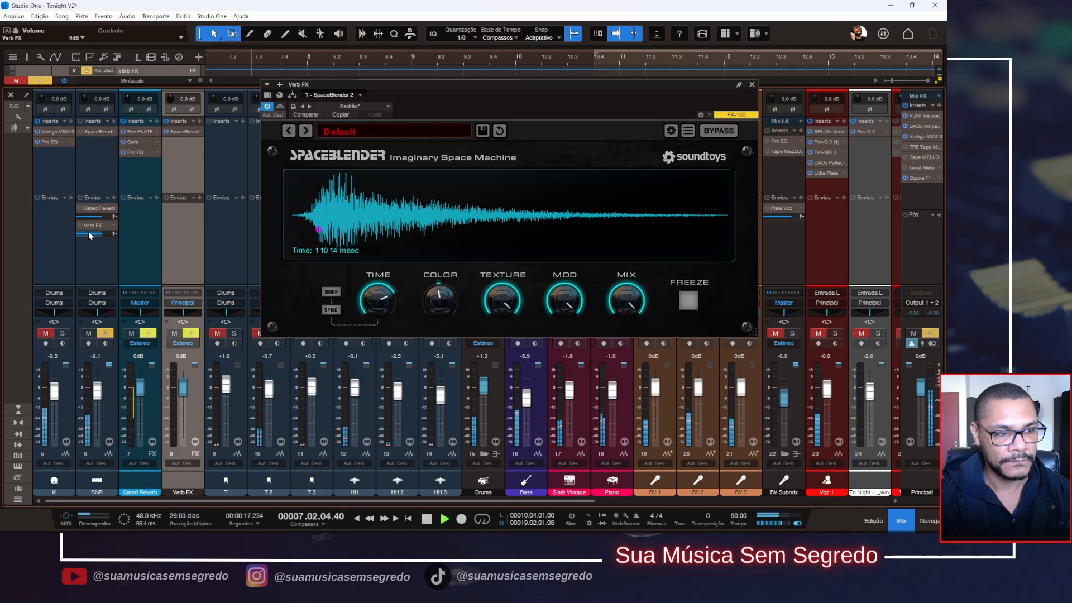
pyautogui.press('space')
pyautogui.press('space')
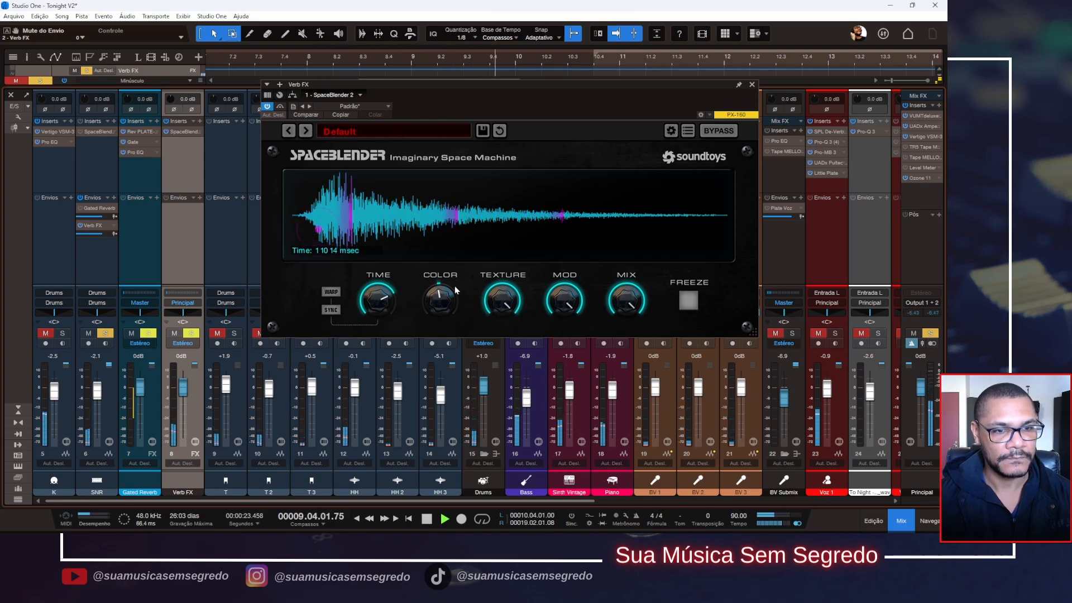
pyautogui.press('space')
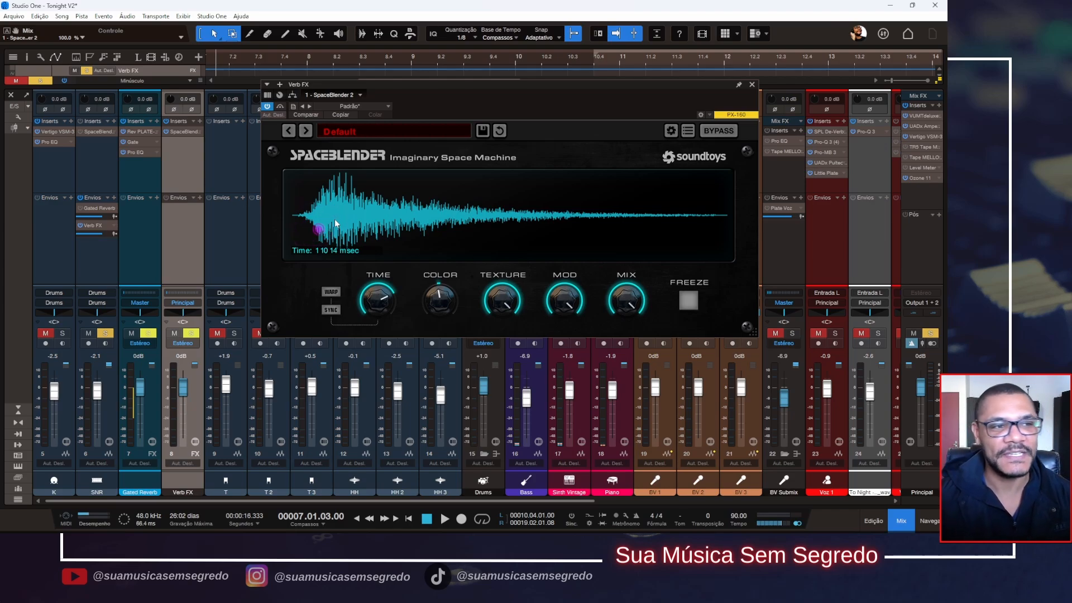
# - Close the Verb FX SpaceBlender, lower the Verb FX fader to -17.7 dB and turn off the SNR solo
pyautogui.click(752, 85)
pyautogui.moveTo(182, 387); pyautogui.dragTo(186, 414)
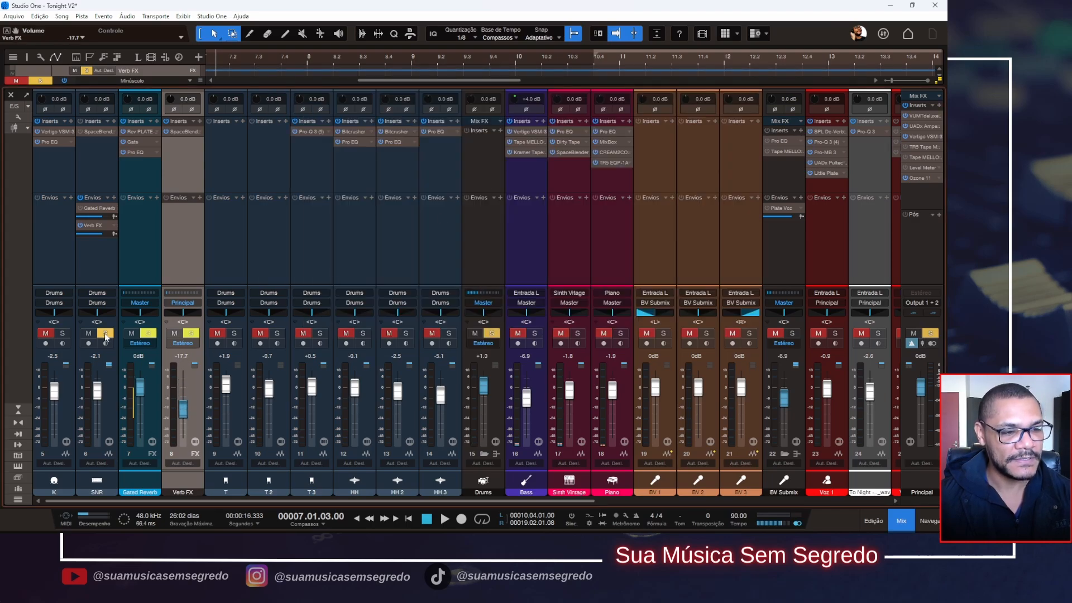
pyautogui.click(104, 334)
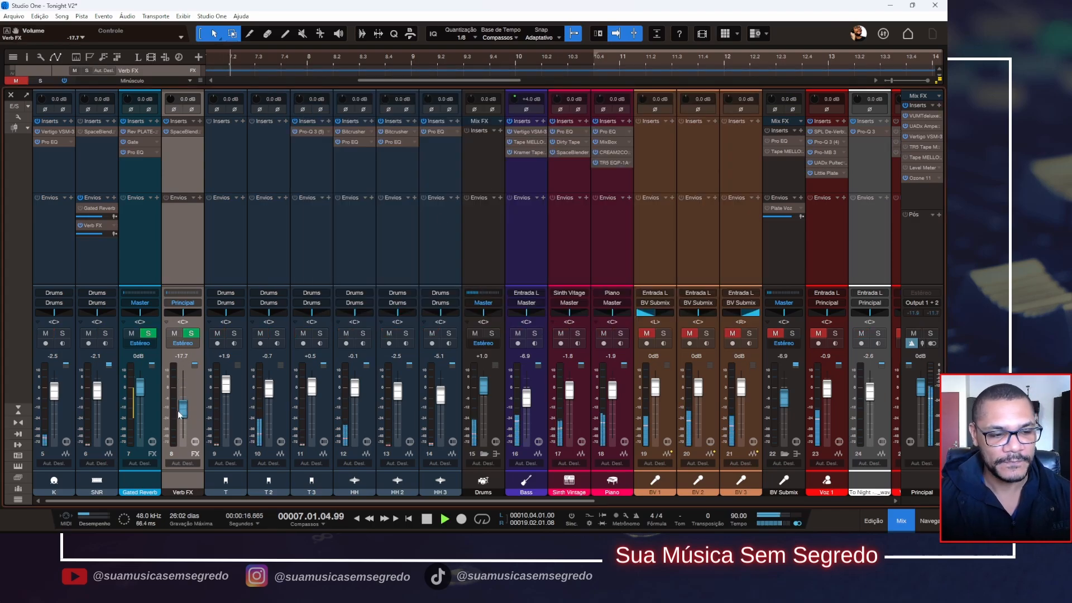
# - Balance the Verb FX fader against the playing mix, trying -10.1 and -3.0 dB and settling on -9.4 dB
pyautogui.moveTo(182, 414); pyautogui.dragTo(186, 409)
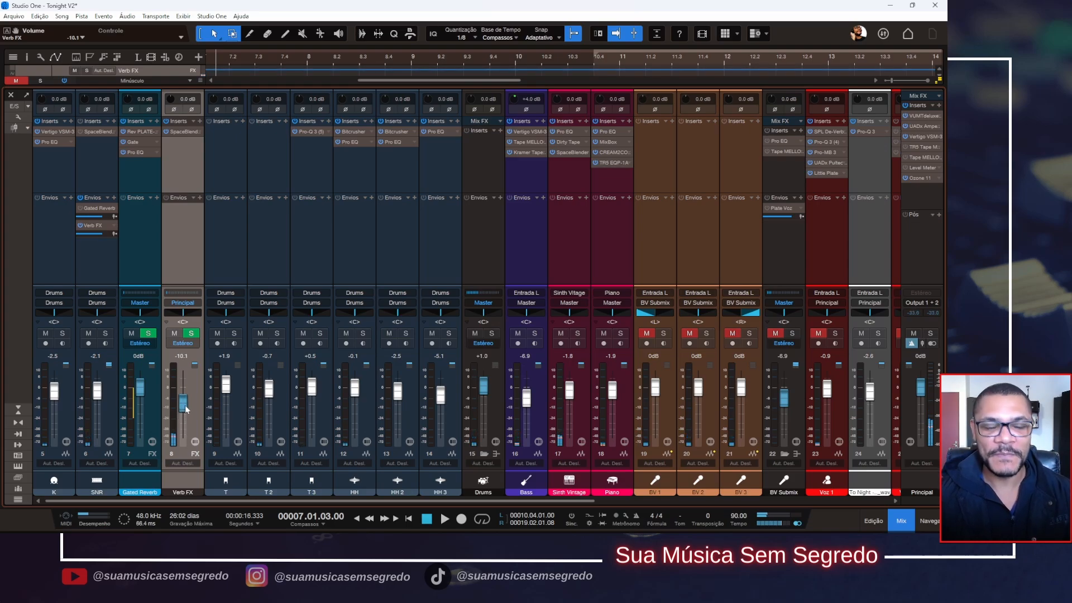
pyautogui.press('space')
pyautogui.moveTo(185, 404); pyautogui.dragTo(187, 395)
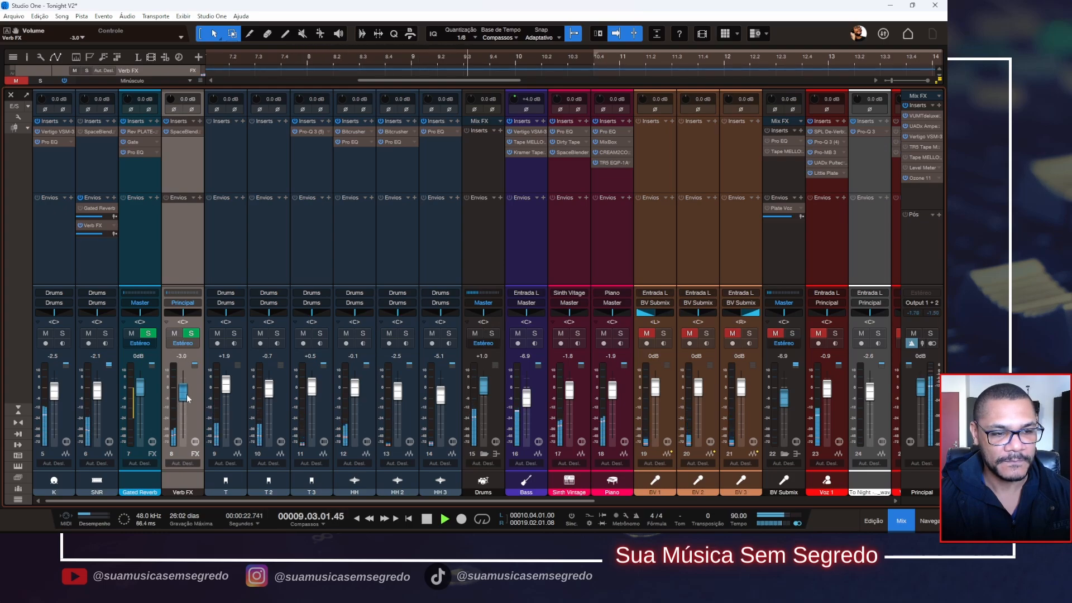
pyautogui.moveTo(187, 396)
pyautogui.mouseDown()
pyautogui.moveTo(183, 429)
pyautogui.moveTo(184, 414)
pyautogui.mouseUp()
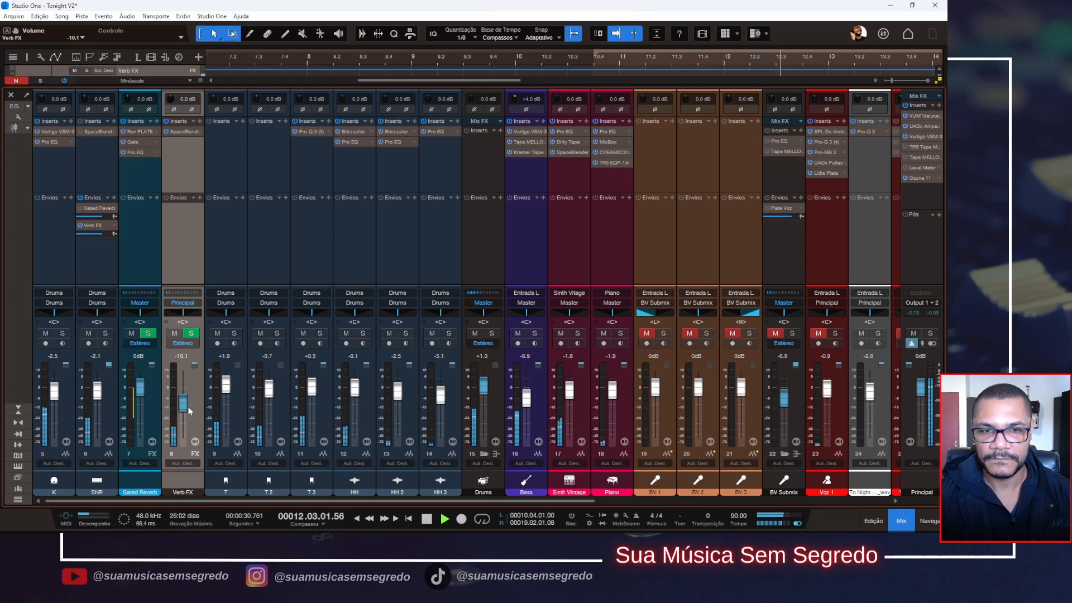
pyautogui.moveTo(183, 412); pyautogui.dragTo(183, 409)
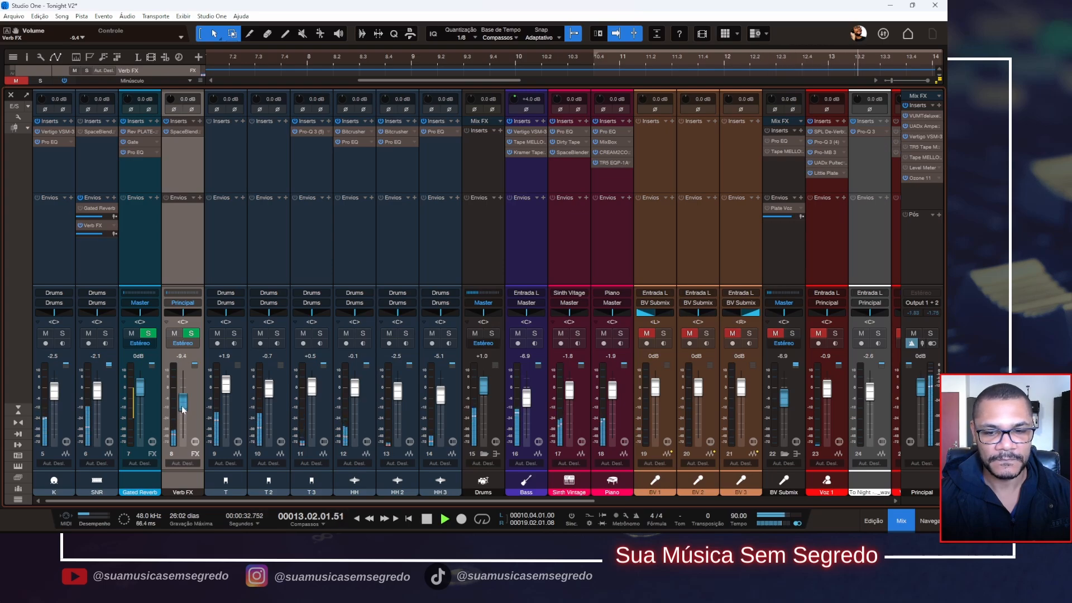
# - Mute and unmute the Verb FX channel during playback to compare the mix without and with the reverb
pyautogui.click(175, 334)
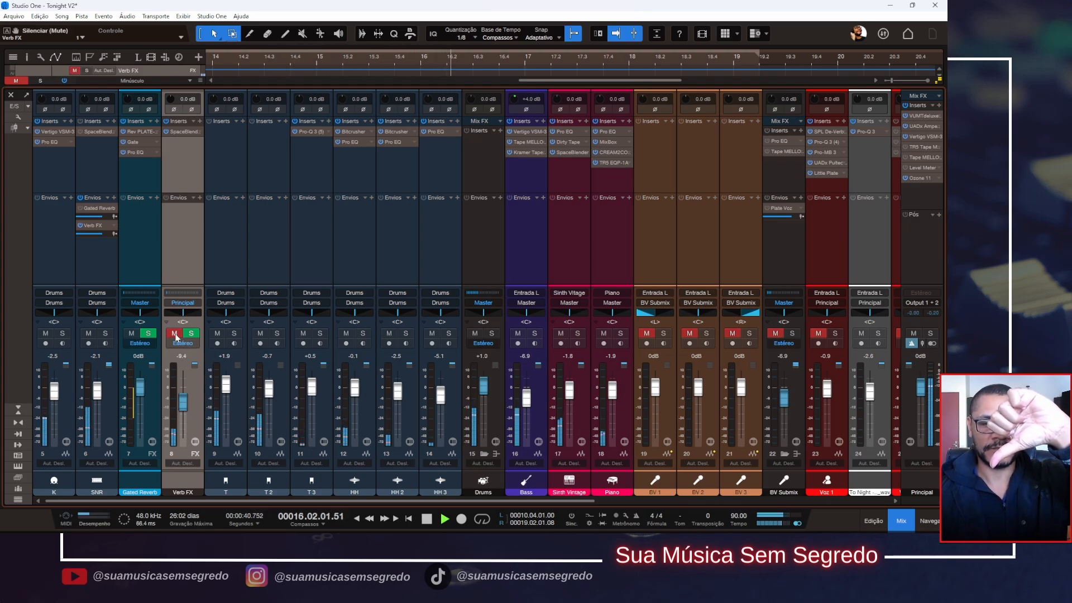
pyautogui.click(175, 334)
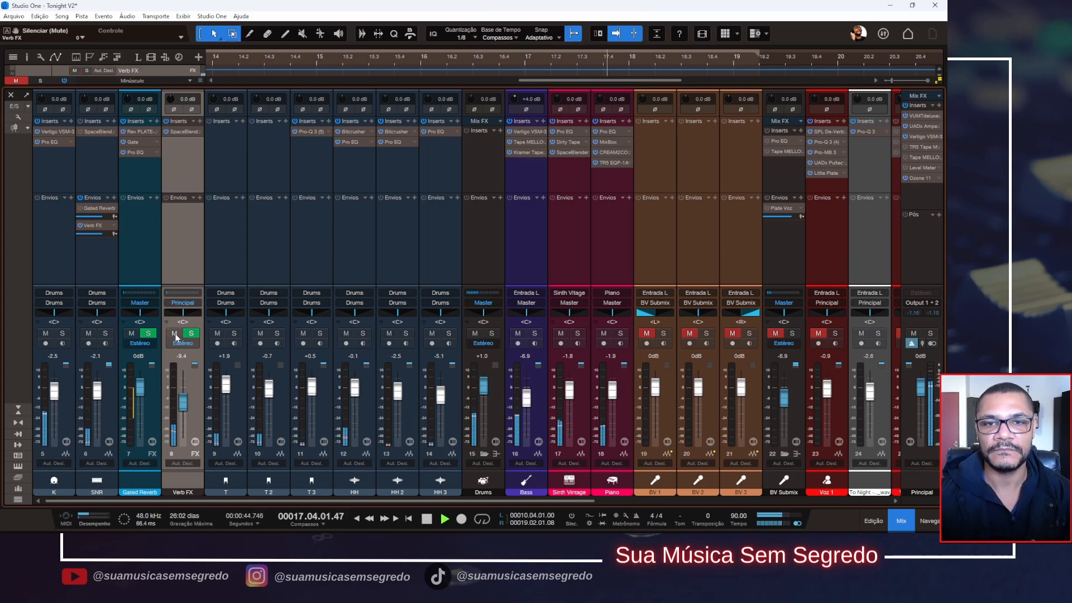
pyautogui.press('space')
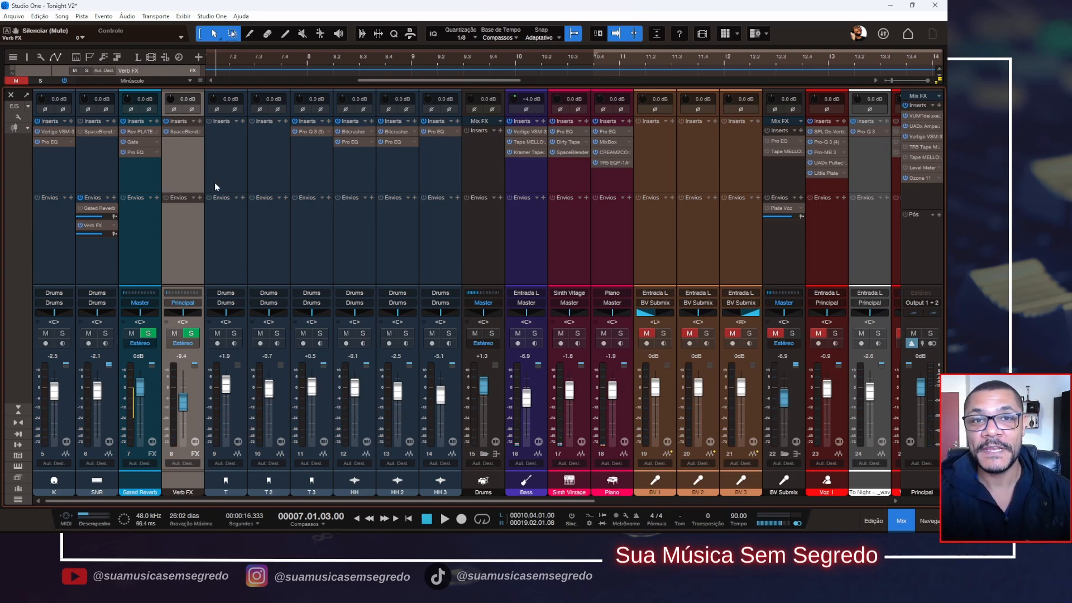
# - Load the 1985 preset from the 05 Gated category in the SNR channel's SpaceBlender and close the plug-in
pyautogui.click(106, 167)
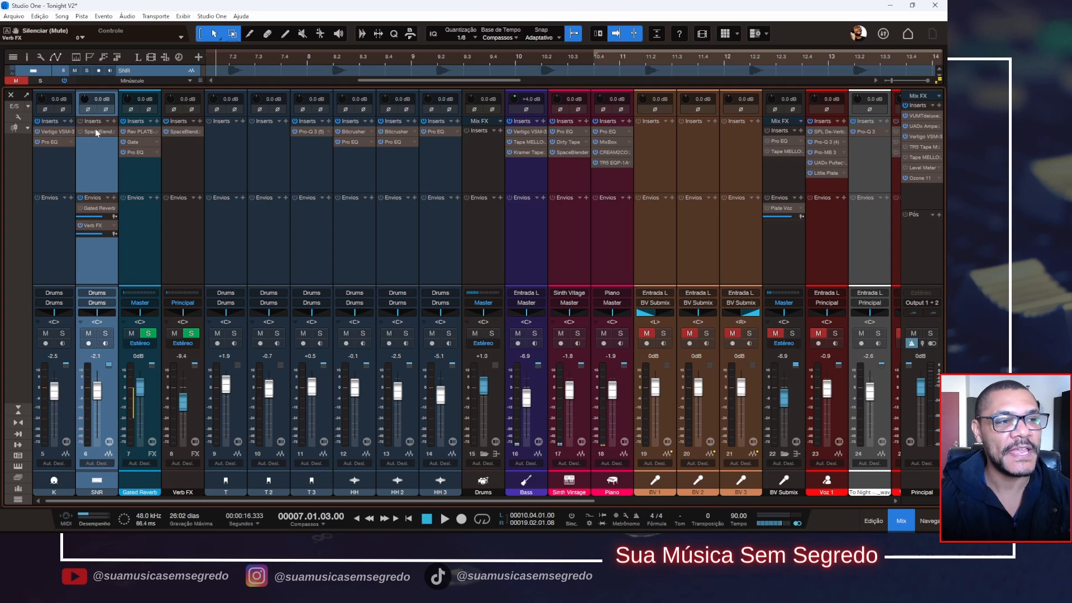
pyautogui.moveTo(448, 67); pyautogui.dragTo(566, 101)
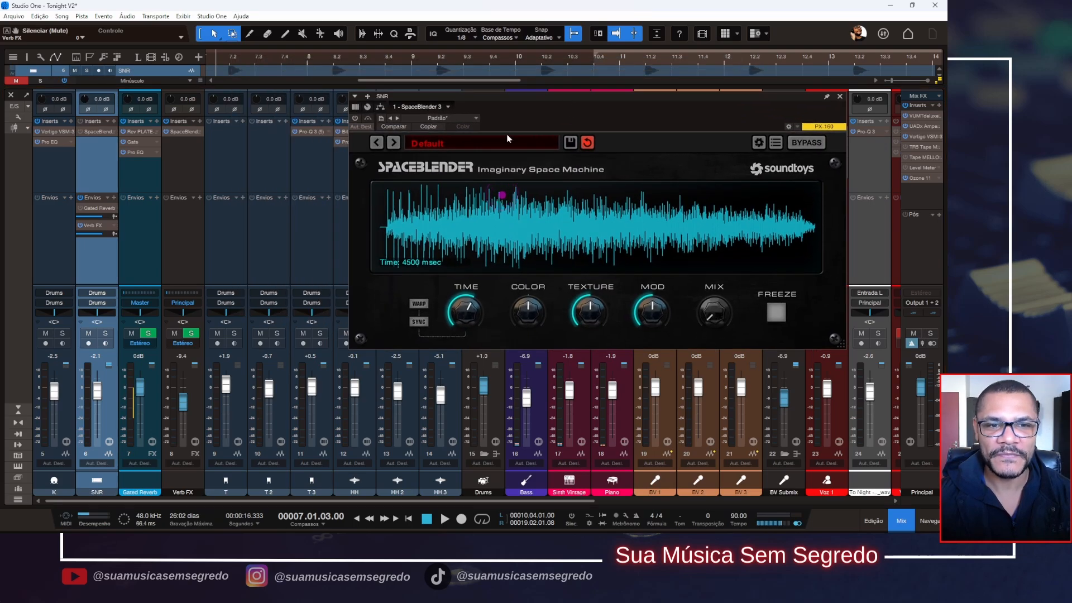
pyautogui.click(473, 143)
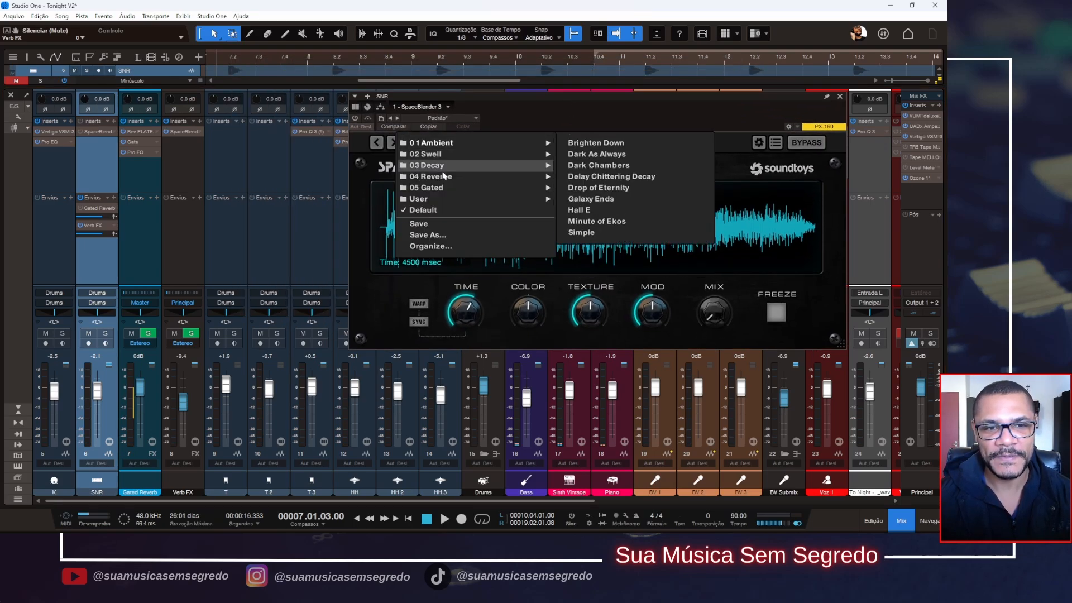
pyautogui.moveTo(441, 186)
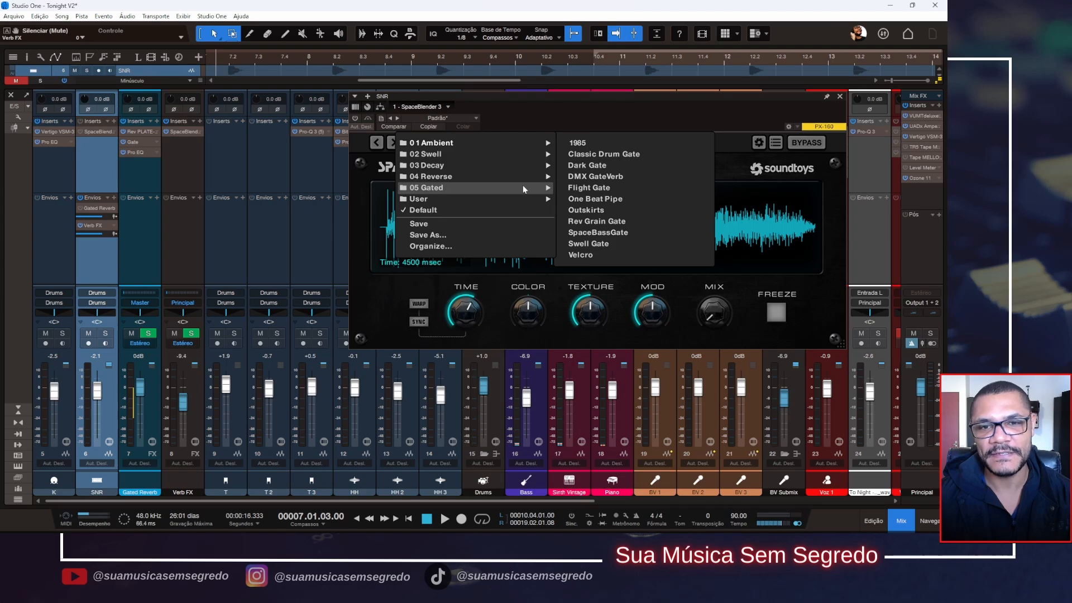
pyautogui.click(579, 145)
pyautogui.click(840, 96)
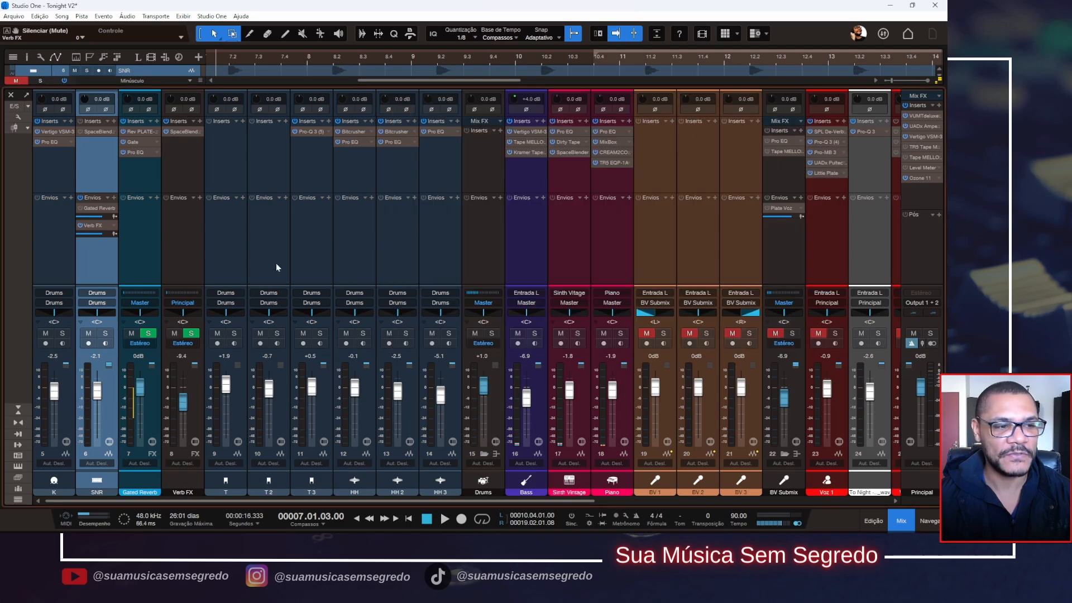
# - Solo the SNR channel, switch its Verb FX send off and its SpaceBlender insert on, and audition the snare with the plug-in open
pyautogui.click(105, 333)
pyautogui.press('space')
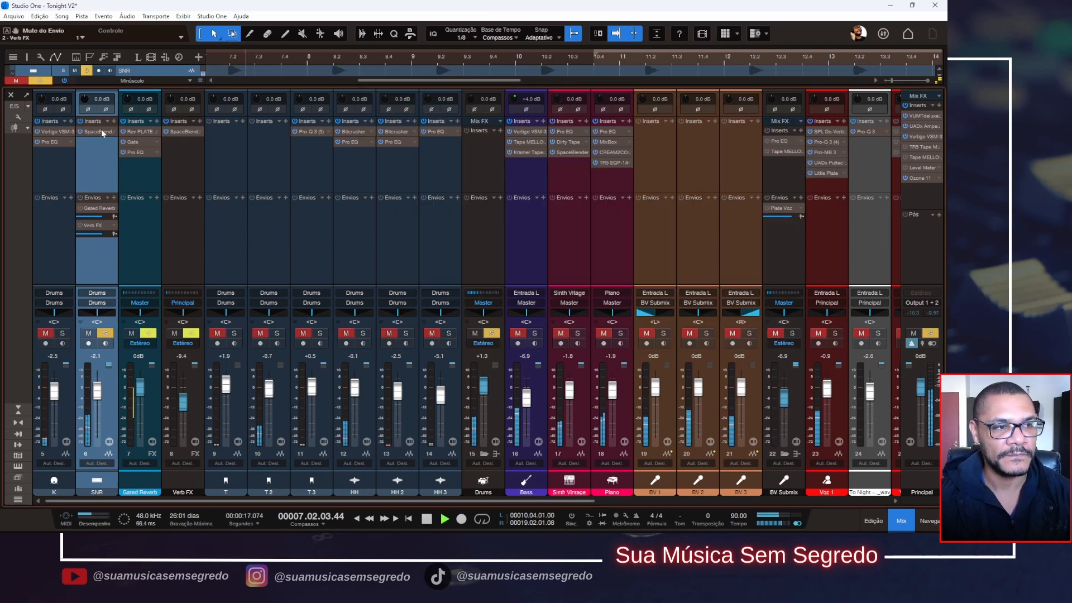
pyautogui.click(101, 130)
pyautogui.moveTo(582, 127); pyautogui.dragTo(506, 98)
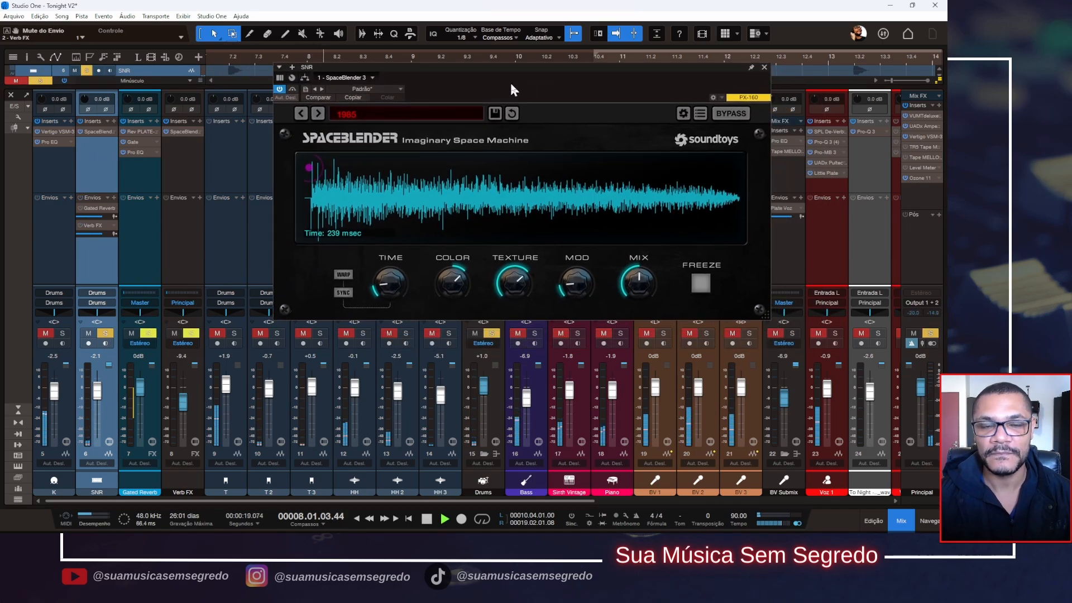
pyautogui.press('space')
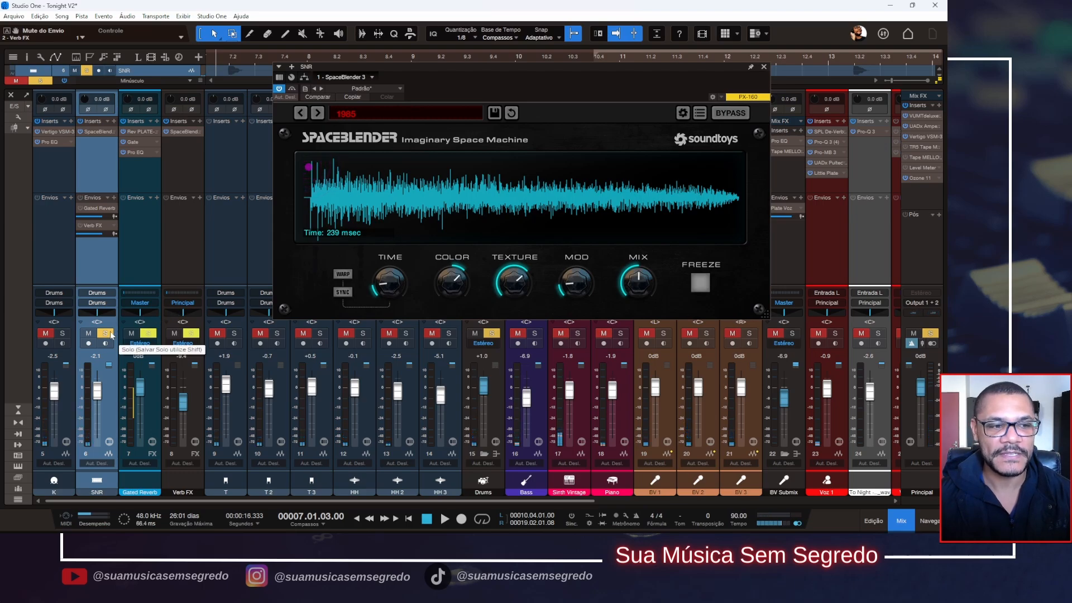
# - Turn off the SNR solo and toggle the SpaceBlender bypass during playback to compare the gated reverb in the mix
pyautogui.click(110, 334)
pyautogui.press('space')
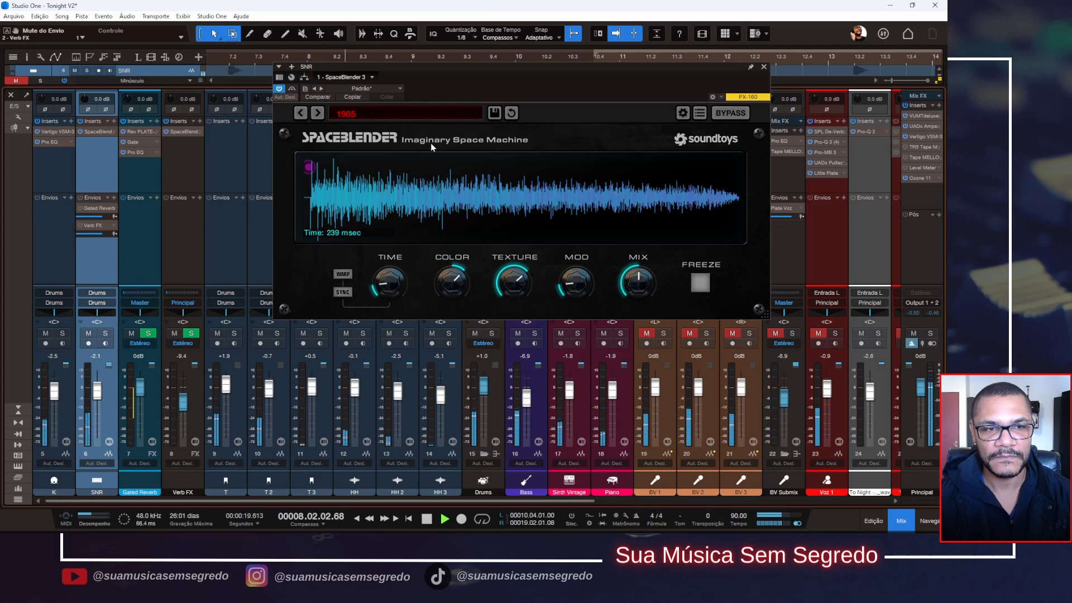
pyautogui.click(291, 90)
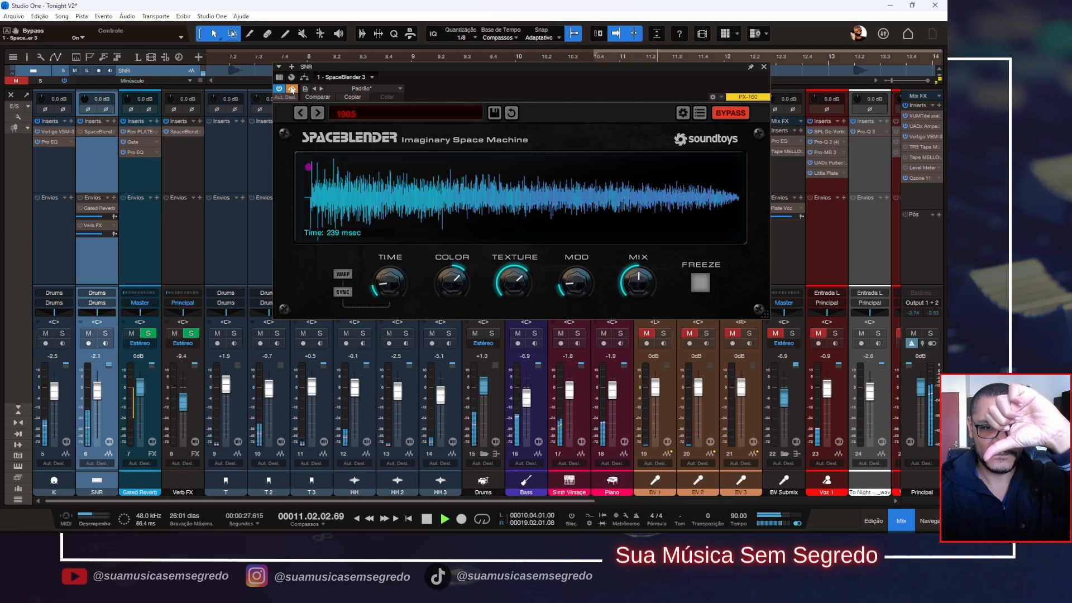
pyautogui.click(292, 89)
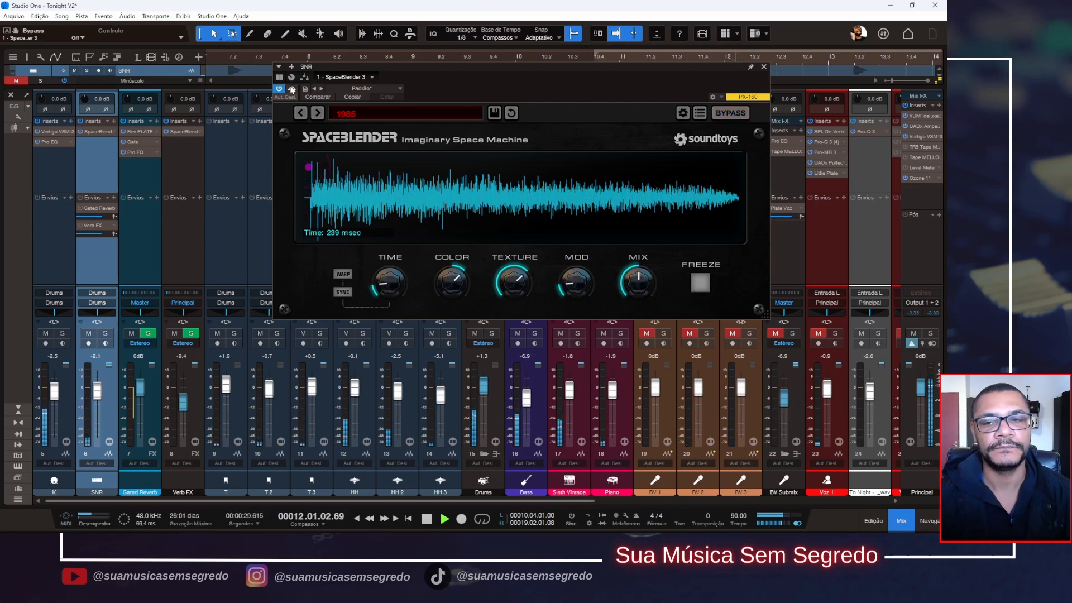
pyautogui.press('space')
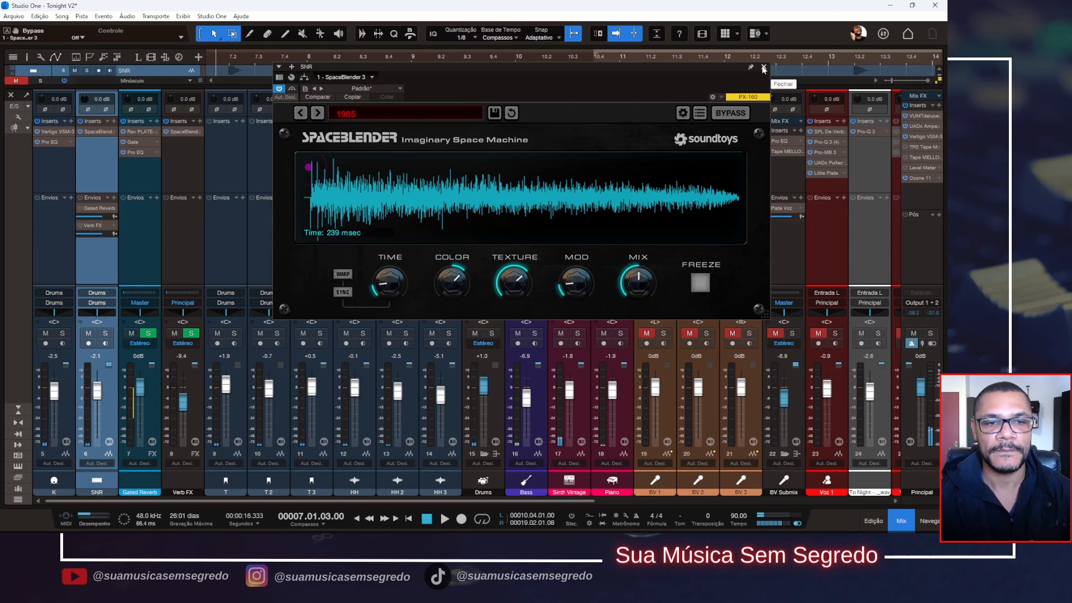
# - Load the Default preset on the soloed SNR channel and set Time to 418 msec, Texture to maximum, Color to -8% and Mix to 31%
pyautogui.click(431, 114)
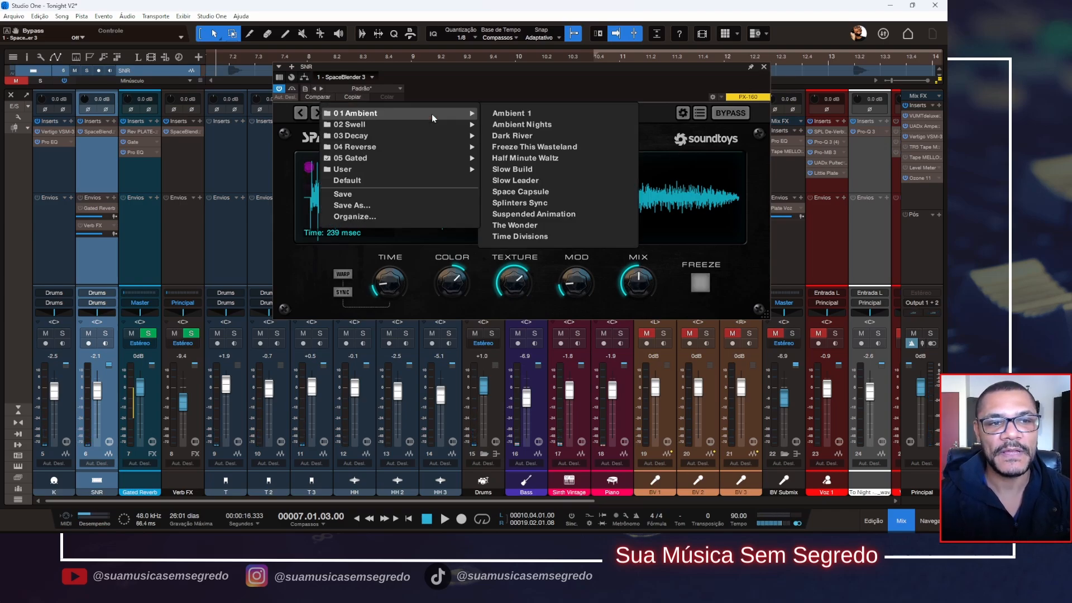
pyautogui.click(405, 186)
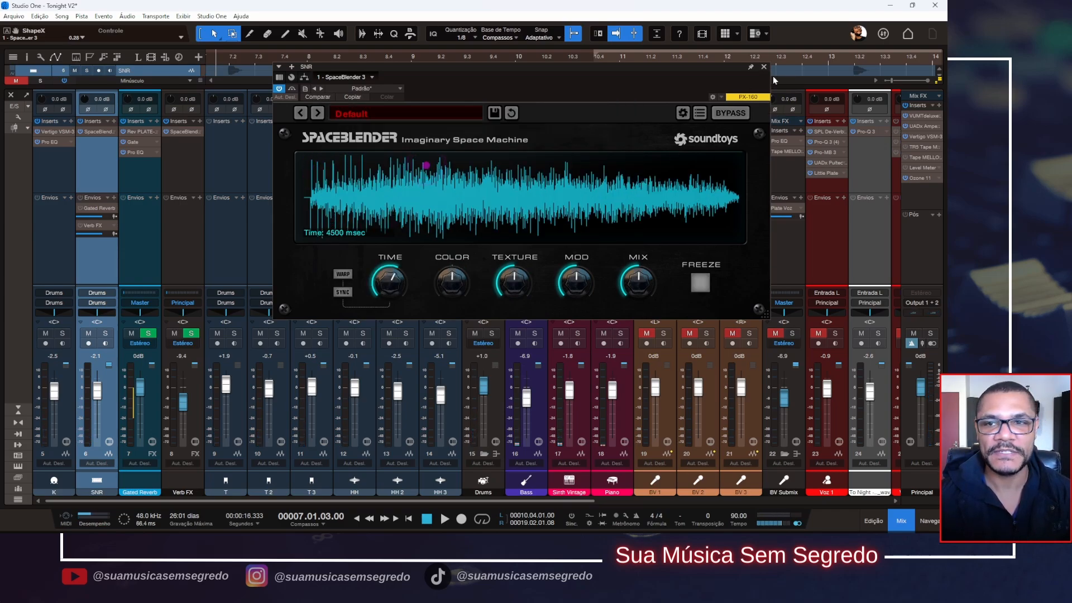
pyautogui.click(106, 333)
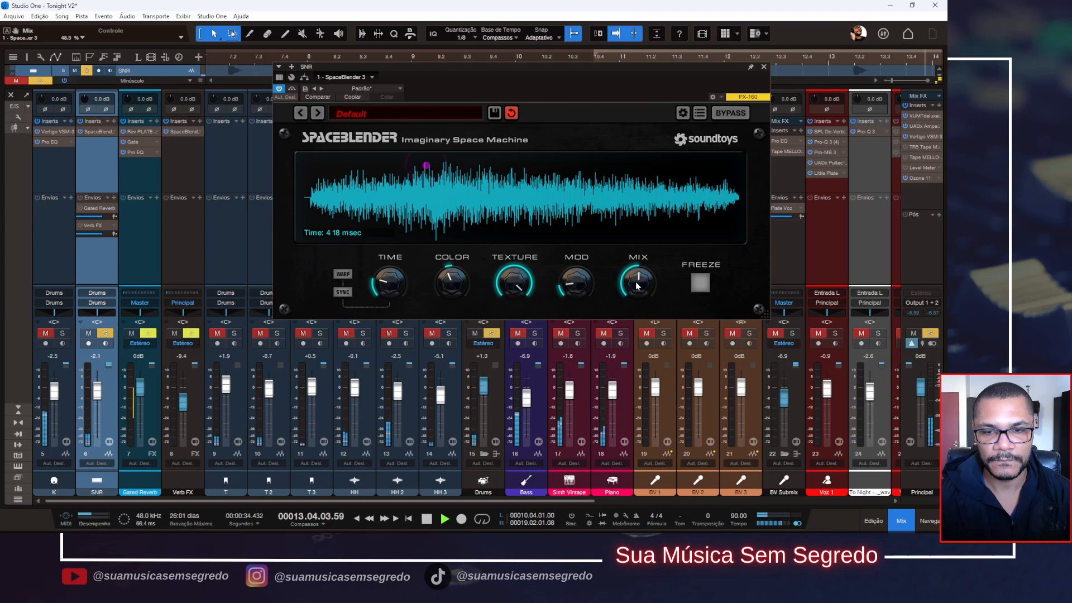
pyautogui.moveTo(637, 286); pyautogui.dragTo(643, 290)
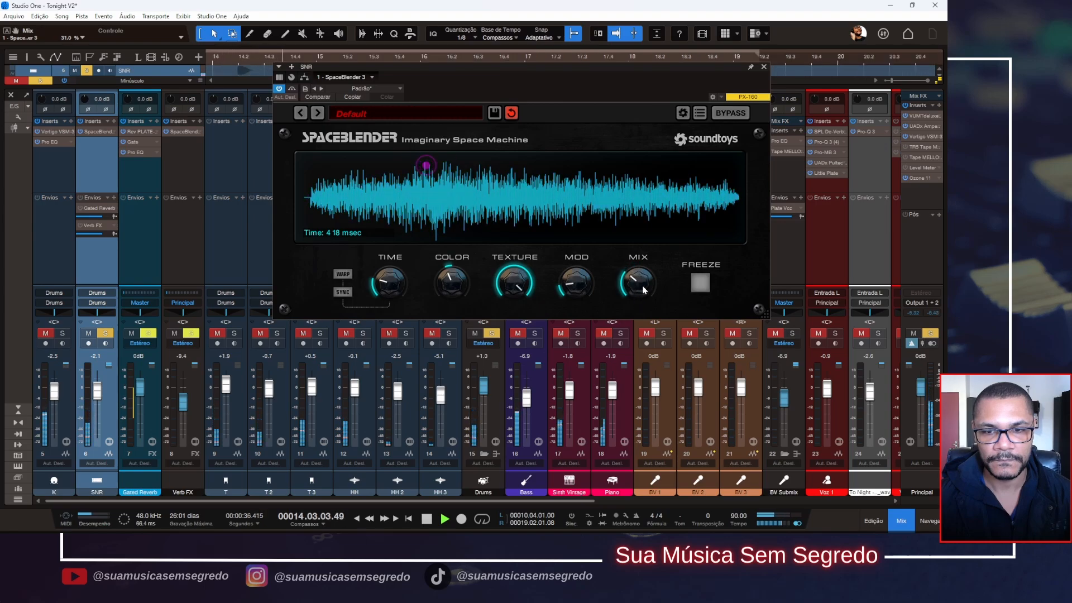
pyautogui.moveTo(453, 283); pyautogui.dragTo(454, 280)
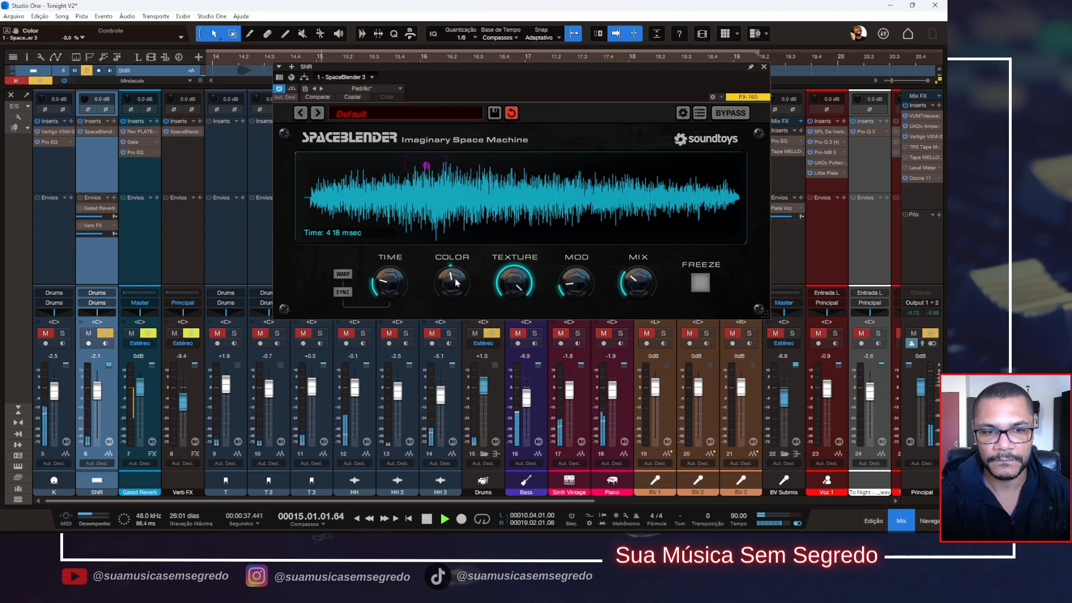
# - Turn off the SNR solo, shift SpaceBlender's envelope peak past the middle of the waveform and replay the mix
pyautogui.click(106, 334)
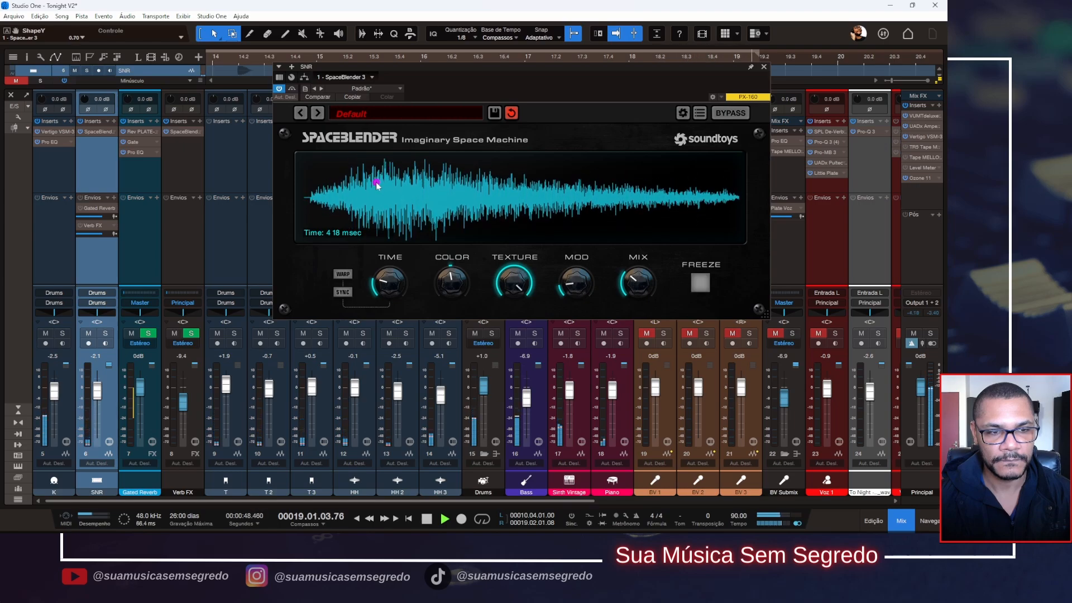
pyautogui.moveTo(376, 183); pyautogui.dragTo(599, 172)
pyautogui.press('space')
pyautogui.press('space')
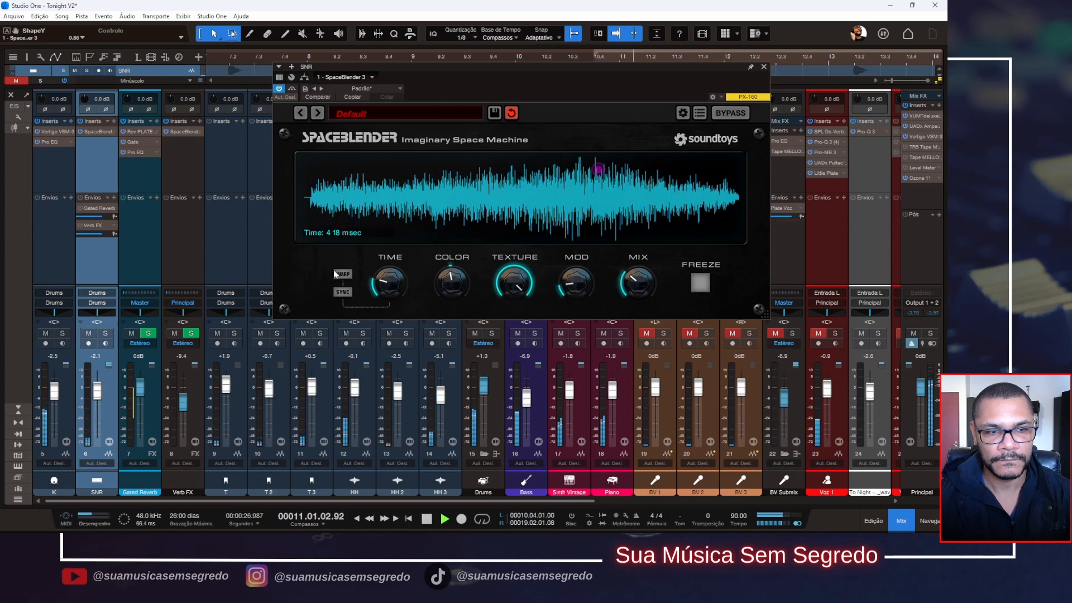
# - Set the snare reverb's Time to 258 msec and compare it bypassed and active during playback
pyautogui.moveTo(388, 282); pyautogui.dragTo(384, 297)
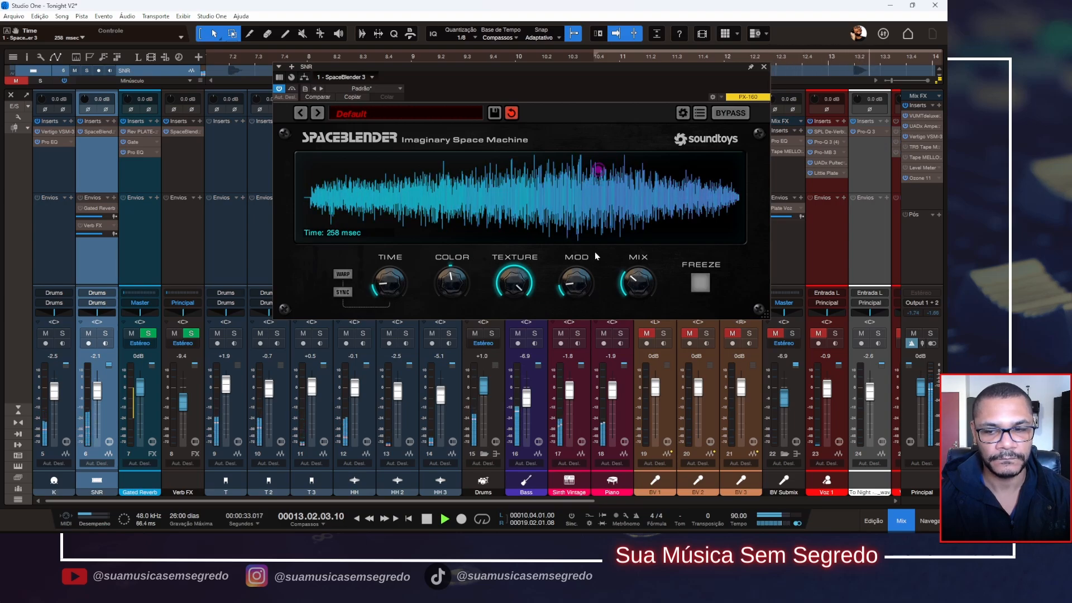
pyautogui.click(292, 90)
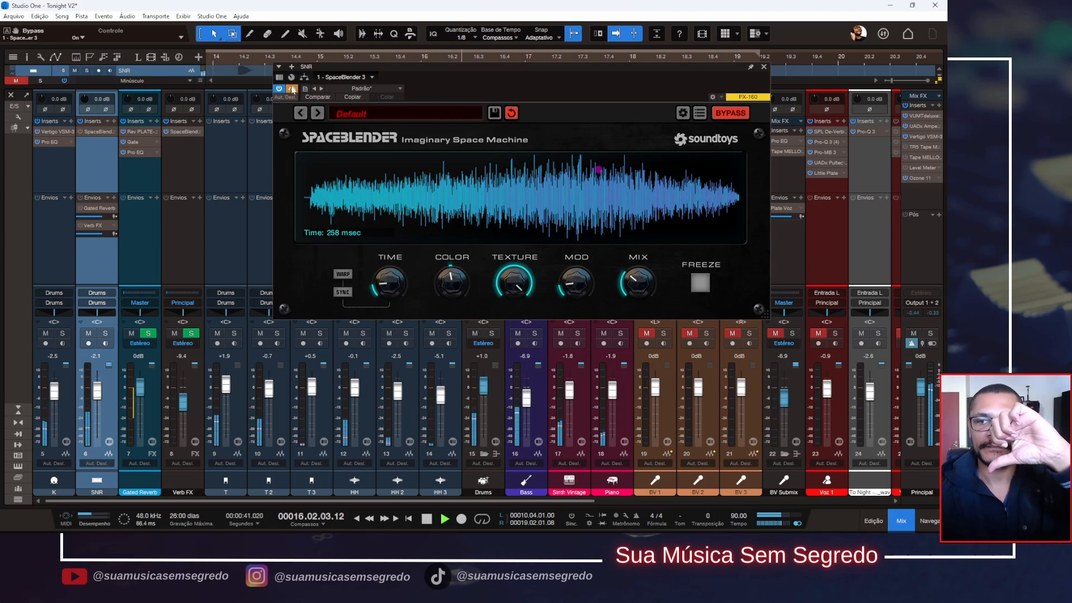
pyautogui.click(292, 90)
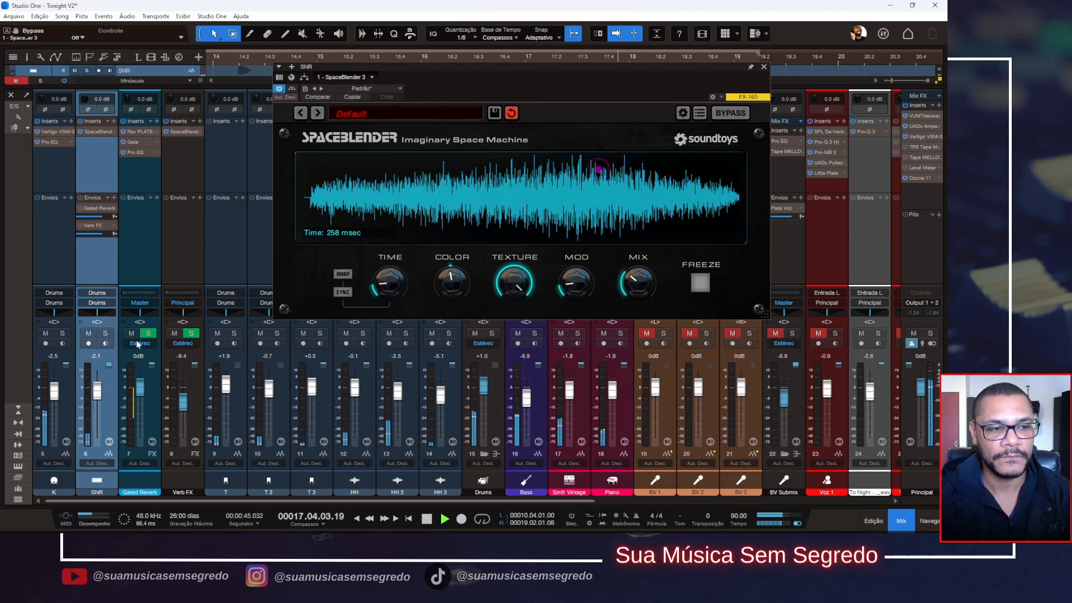
pyautogui.press('space')
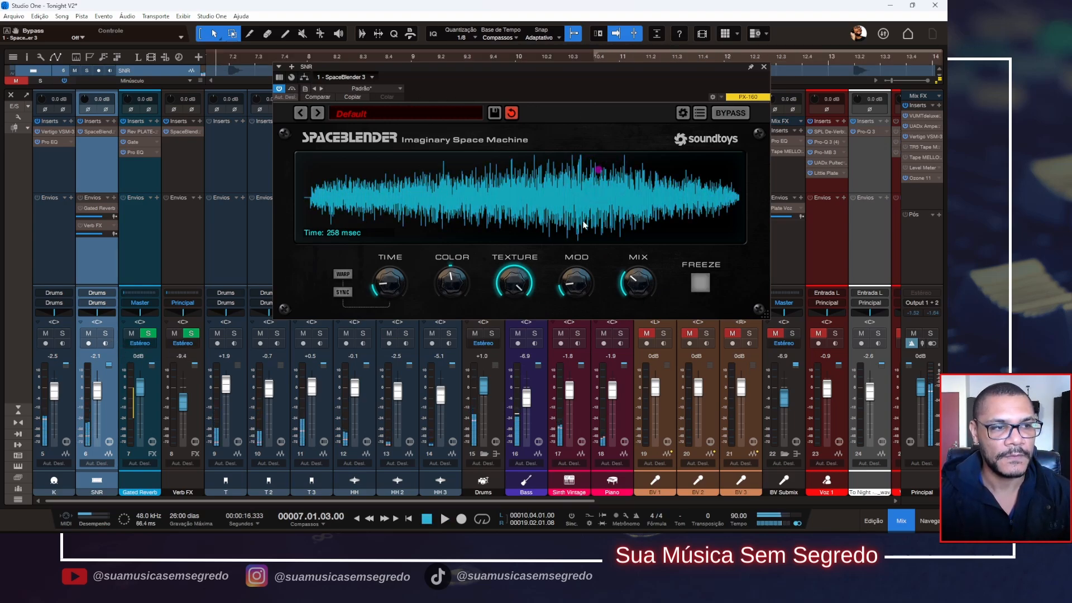
# - Mute the Sinth Vintage channel in the mixer
pyautogui.click(561, 333)
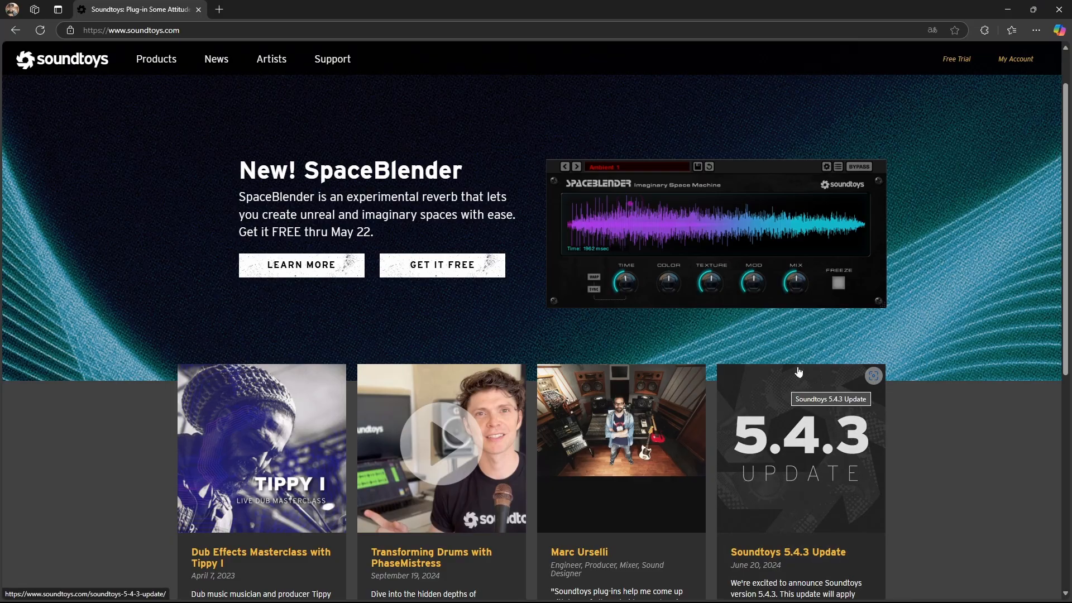
# - Switch to the browser, claim the free SpaceBlender offer on soundtoys.com and download its 64-bit Windows installer through the link in the welcome e-mail
pyautogui.moveTo(331, 232); pyautogui.dragTo(372, 233)
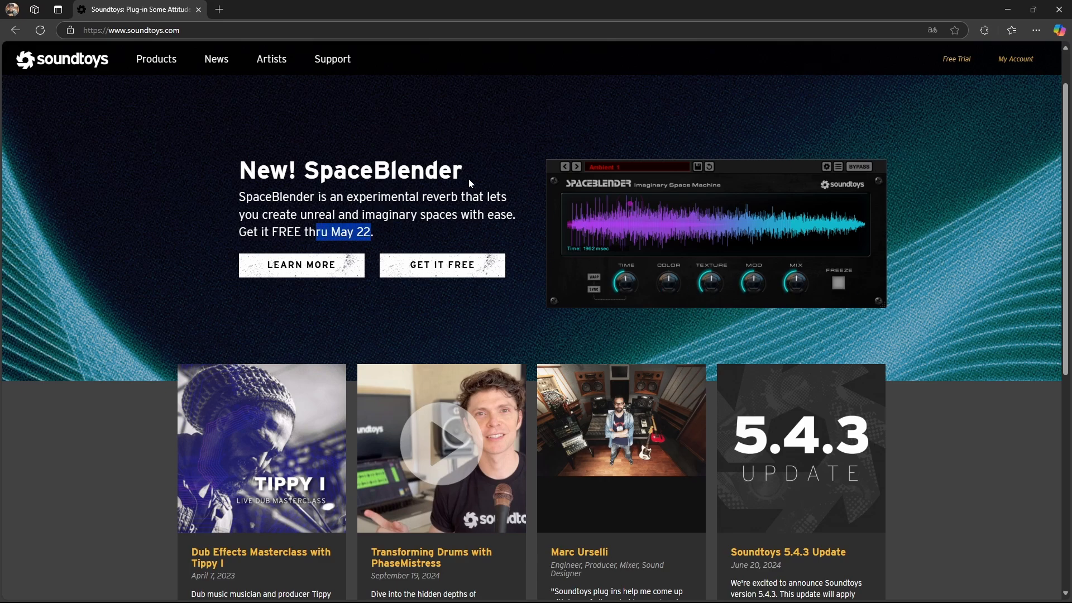
pyautogui.click(444, 269)
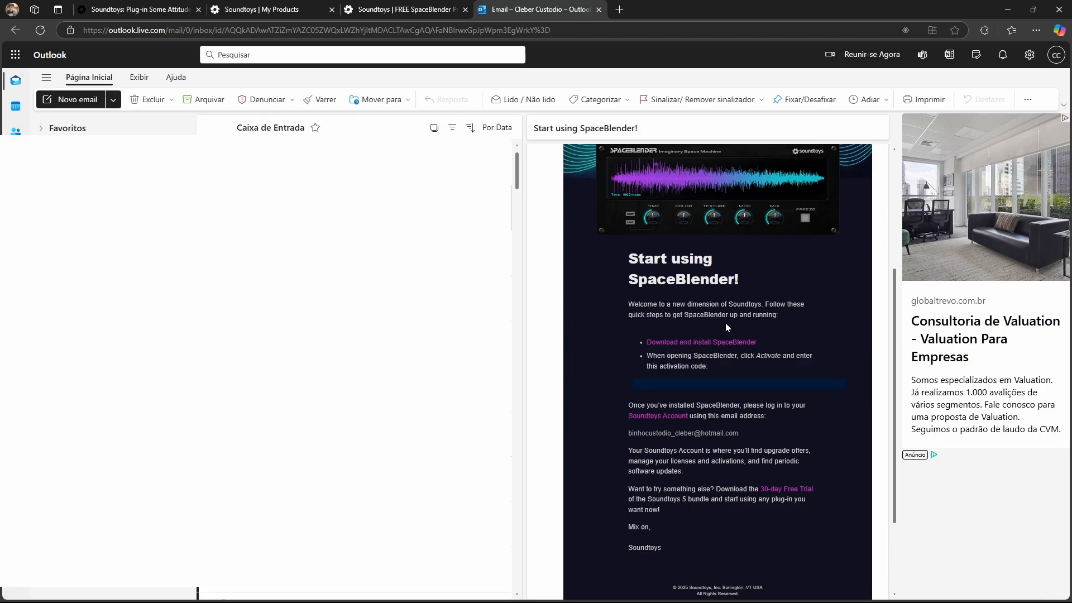
pyautogui.click(699, 342)
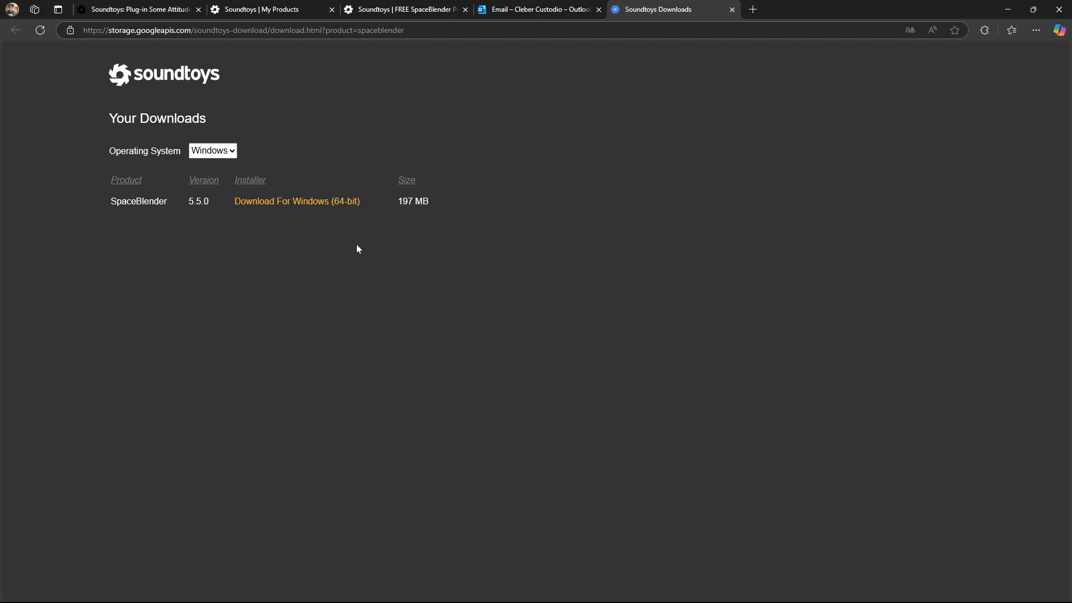
pyautogui.click(292, 204)
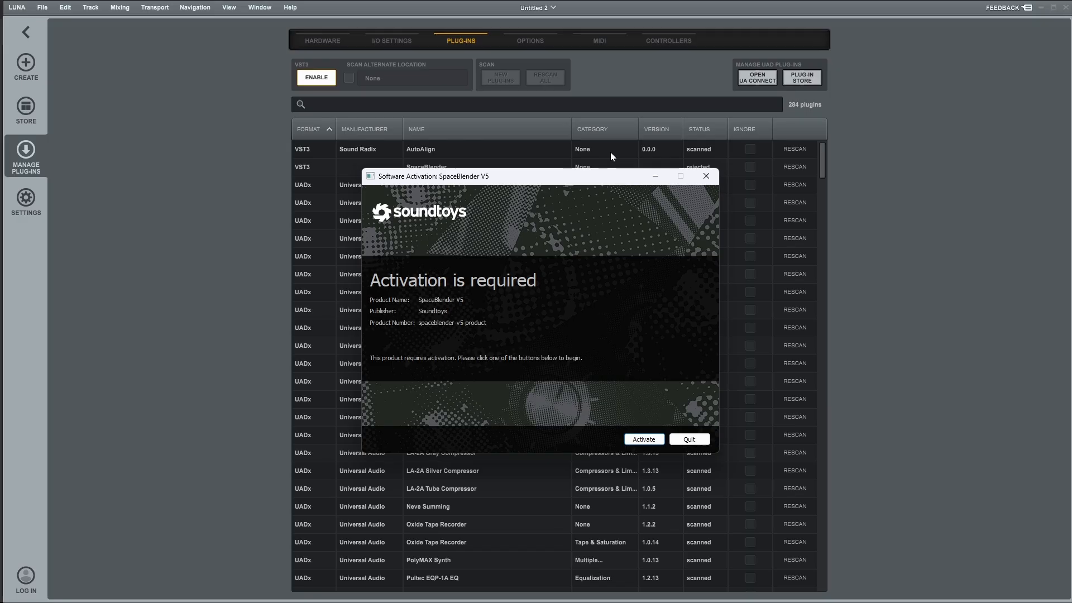
# - Switch to LUNA and go through the SpaceBlender V5 activation, skipping the code entry page and closing the wizard
pyautogui.moveTo(614, 177); pyautogui.dragTo(605, 138)
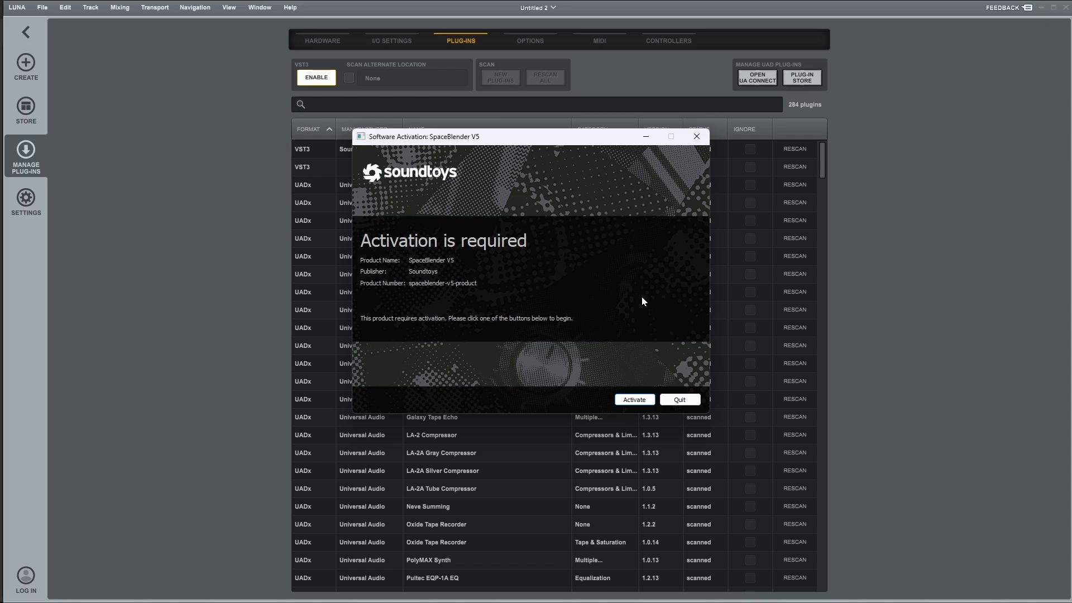
pyautogui.click(634, 400)
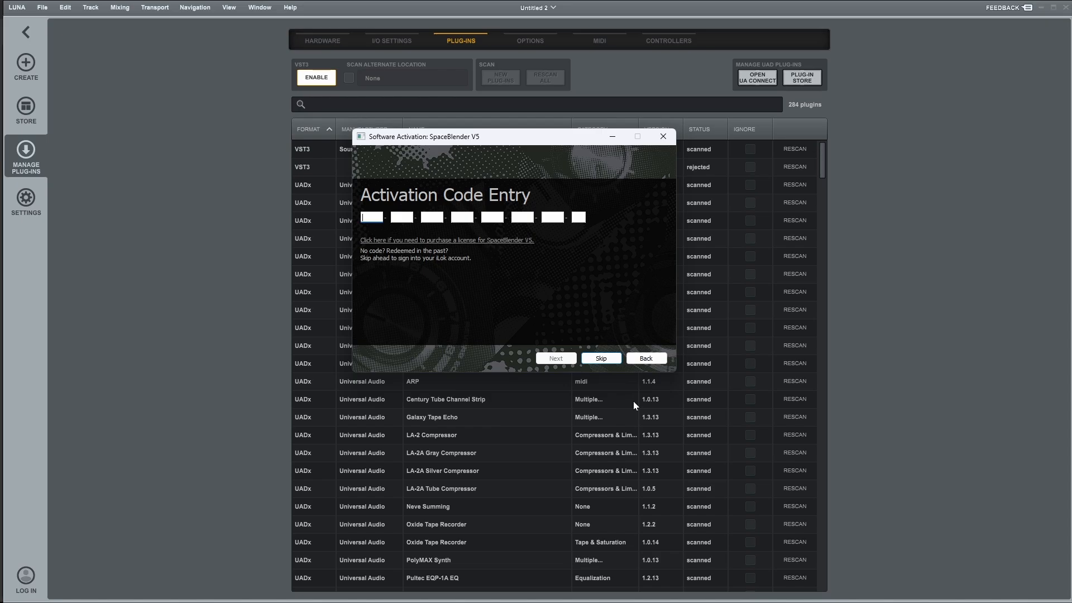
pyautogui.click(601, 358)
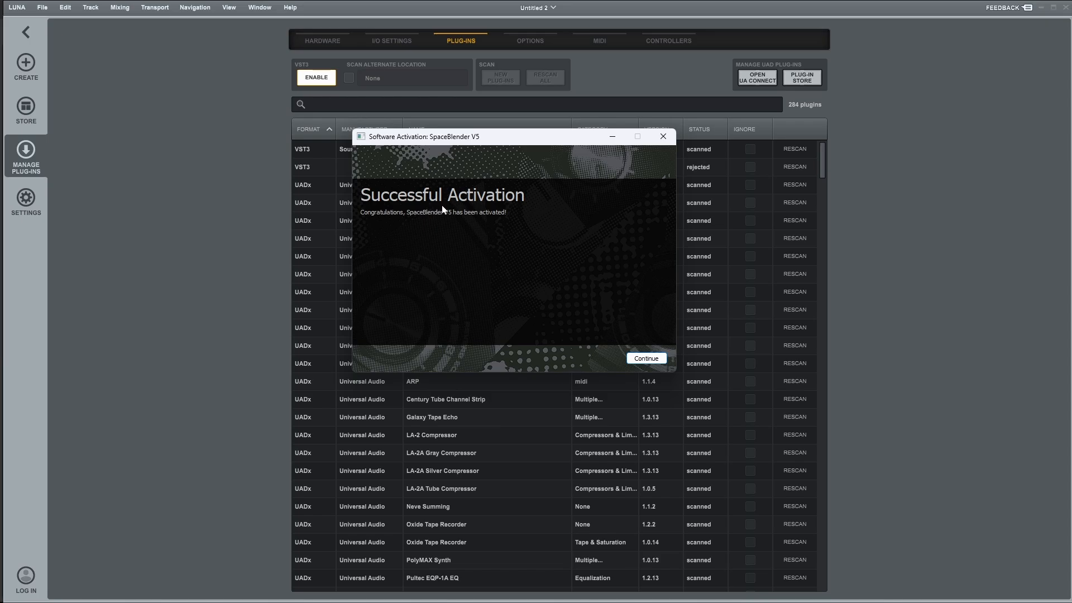
pyautogui.click(646, 359)
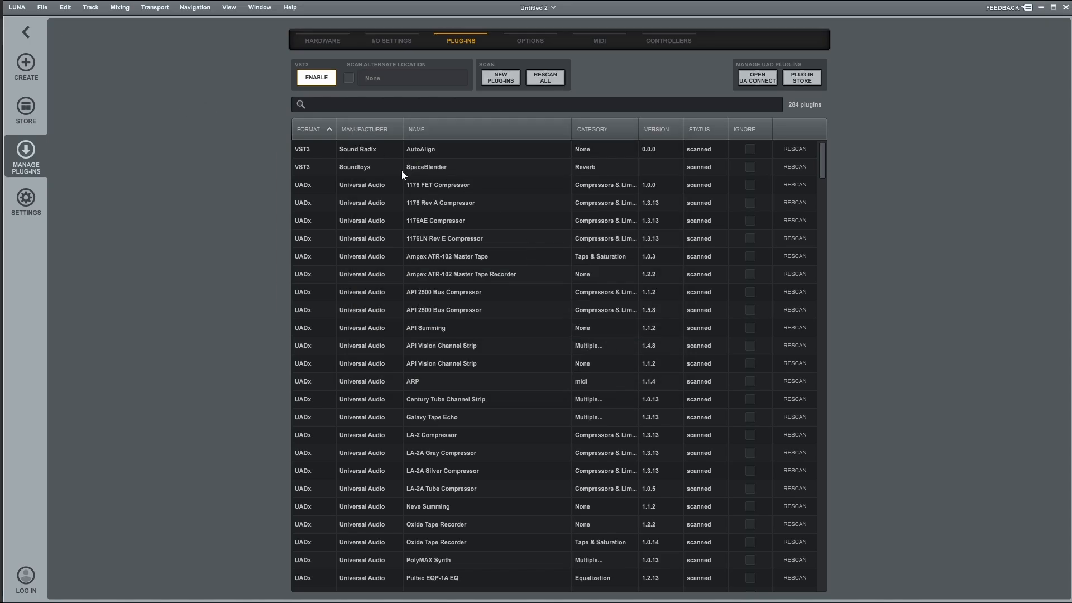
# - Return to LUNA's mixer and add Soundtoys SpaceBlender to the TRACK channel's insert
pyautogui.click(26, 33)
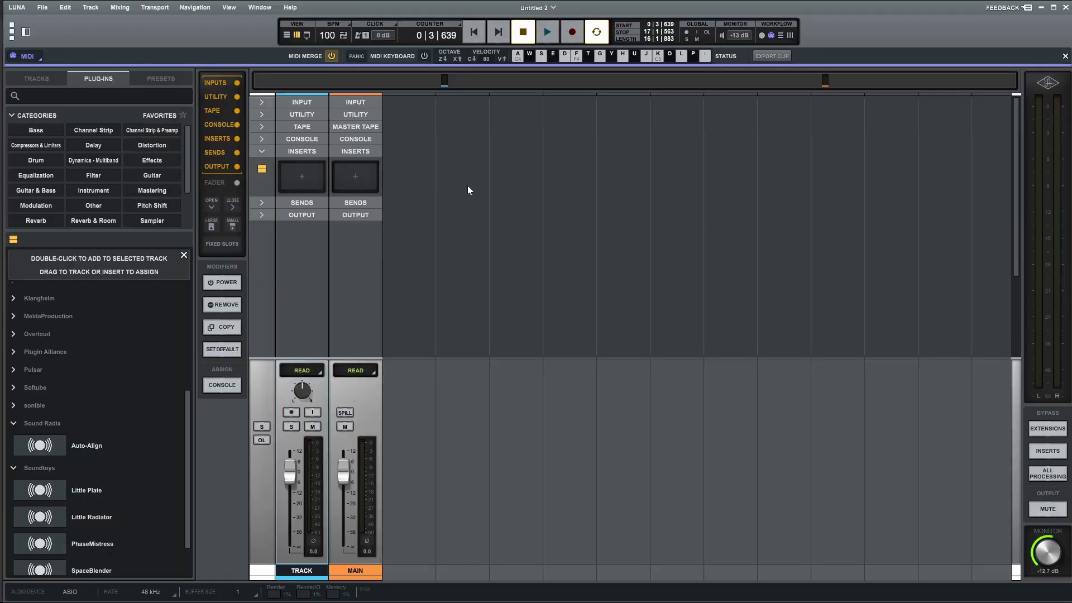
pyautogui.moveTo(67, 536); pyautogui.dragTo(296, 184)
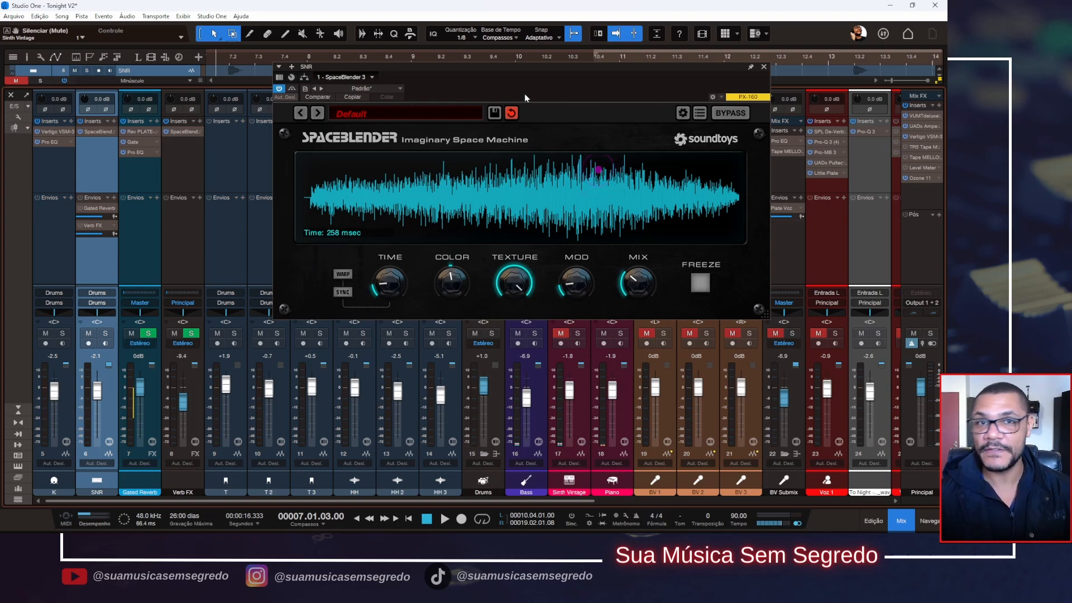
# - In Studio One, set the snare SpaceBlender's Mod to 19%, Mix to 39%, Time to 317 msec and Color to -17%
pyautogui.moveTo(555, 77); pyautogui.dragTo(526, 84)
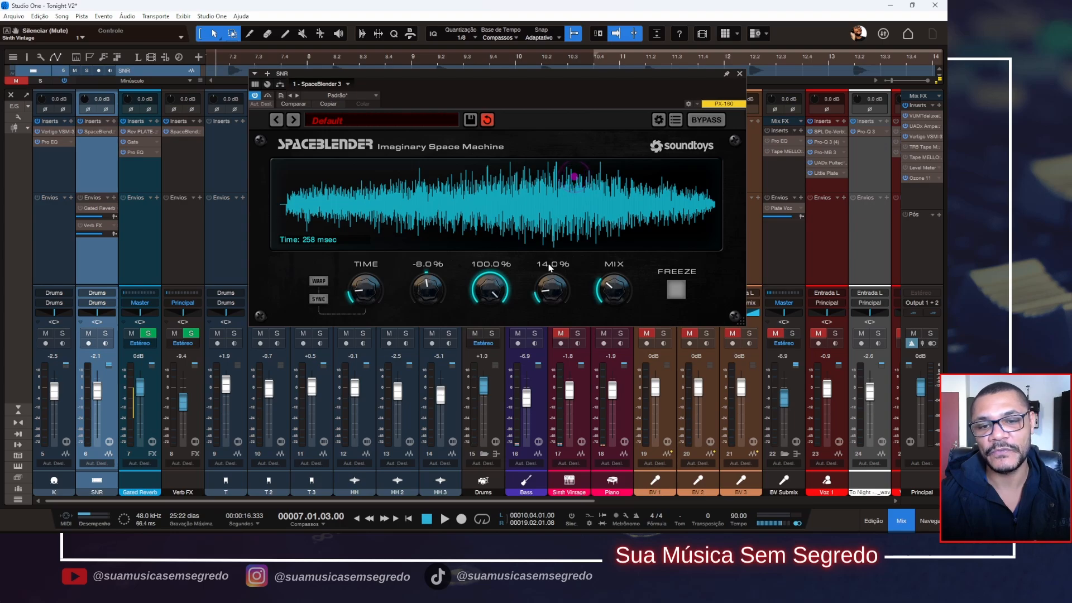
pyautogui.moveTo(555, 296); pyautogui.dragTo(626, 289)
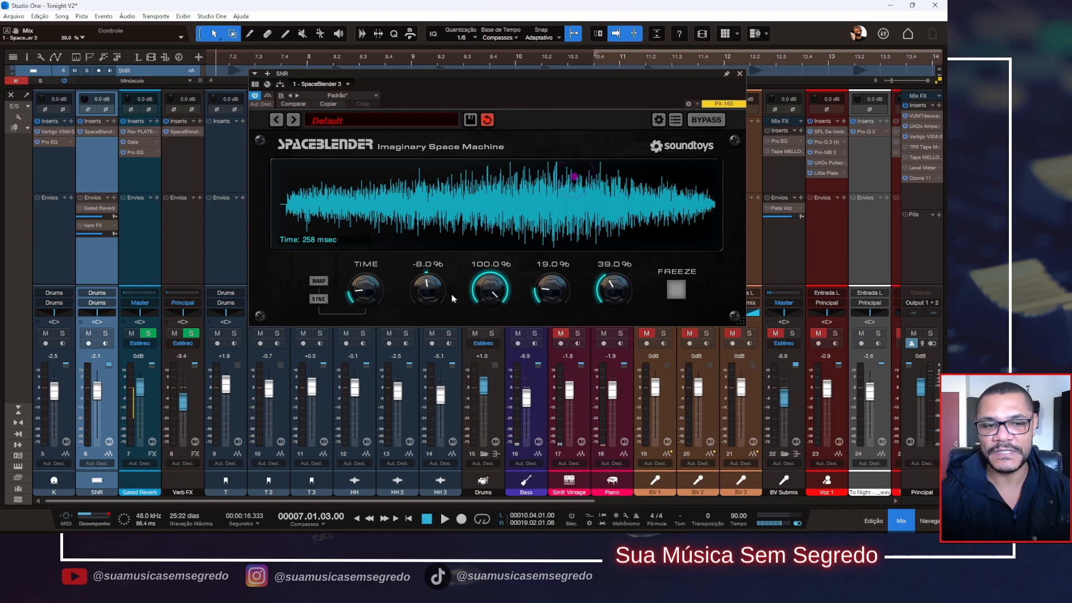
pyautogui.moveTo(362, 293)
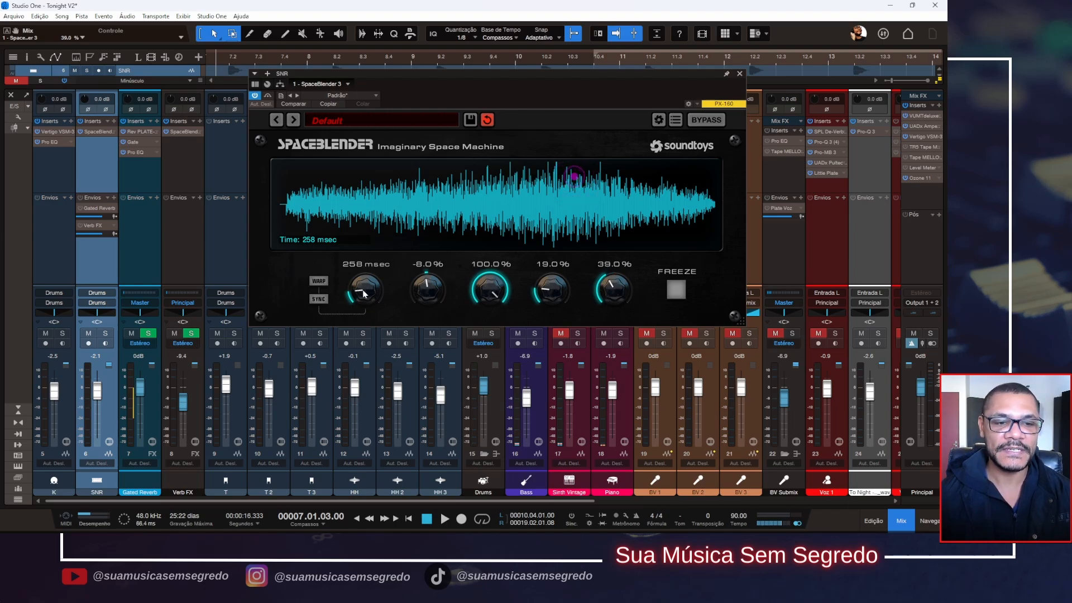
pyautogui.moveTo(366, 285); pyautogui.dragTo(391, 286)
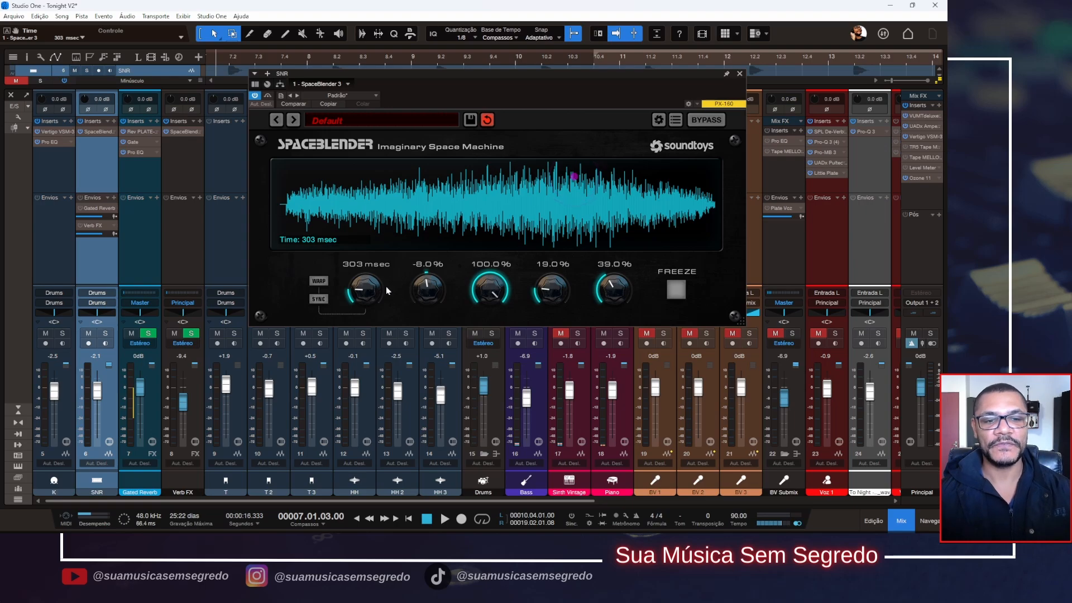
pyautogui.moveTo(370, 298); pyautogui.dragTo(432, 306)
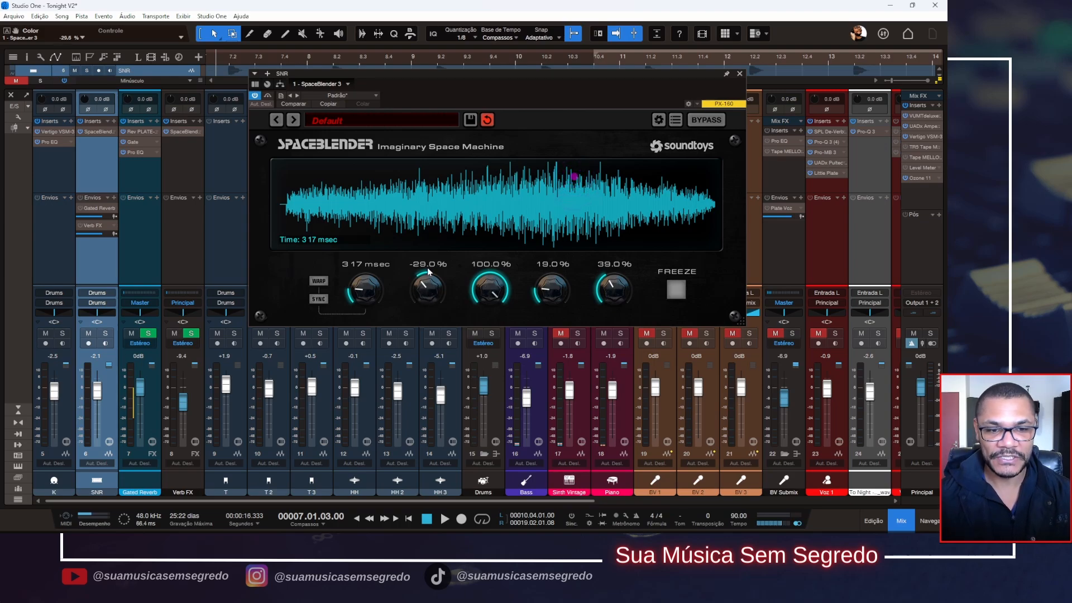
pyautogui.moveTo(427, 267); pyautogui.dragTo(429, 255)
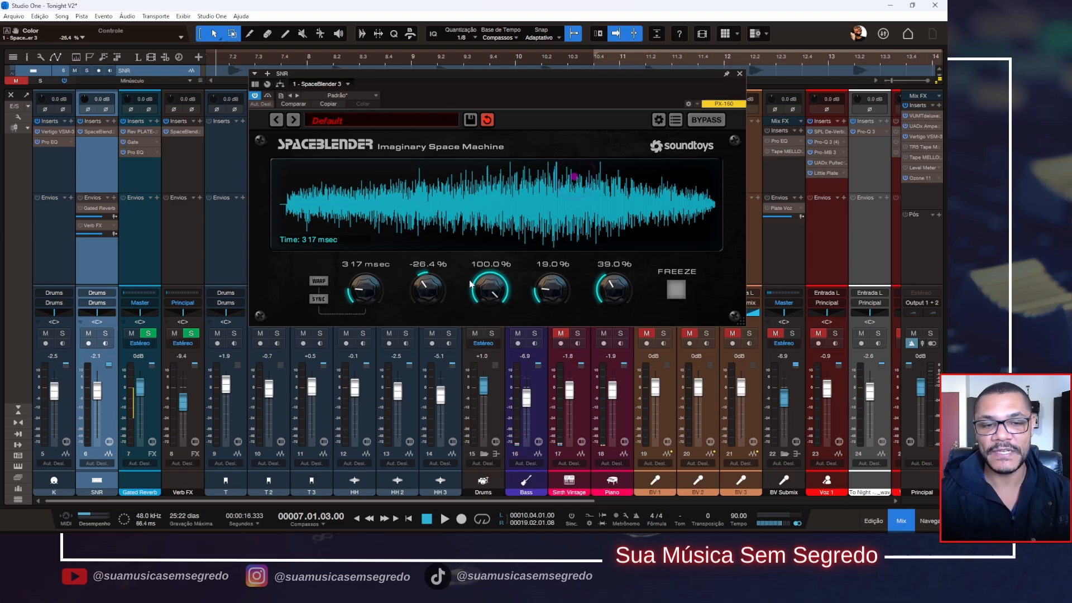
pyautogui.moveTo(432, 290)
pyautogui.mouseDown()
pyautogui.moveTo(422, 308)
pyautogui.moveTo(370, 303)
pyautogui.moveTo(428, 280)
pyautogui.moveTo(493, 308)
pyautogui.moveTo(434, 284)
pyautogui.mouseUp()
# - Reset Time, Color, Texture, Mod and Mix to their defaults, including a second Time reset after lowering it to 727 msec
pyautogui.keyDown('alt'); pyautogui.click(370, 290); pyautogui.keyUp('alt')
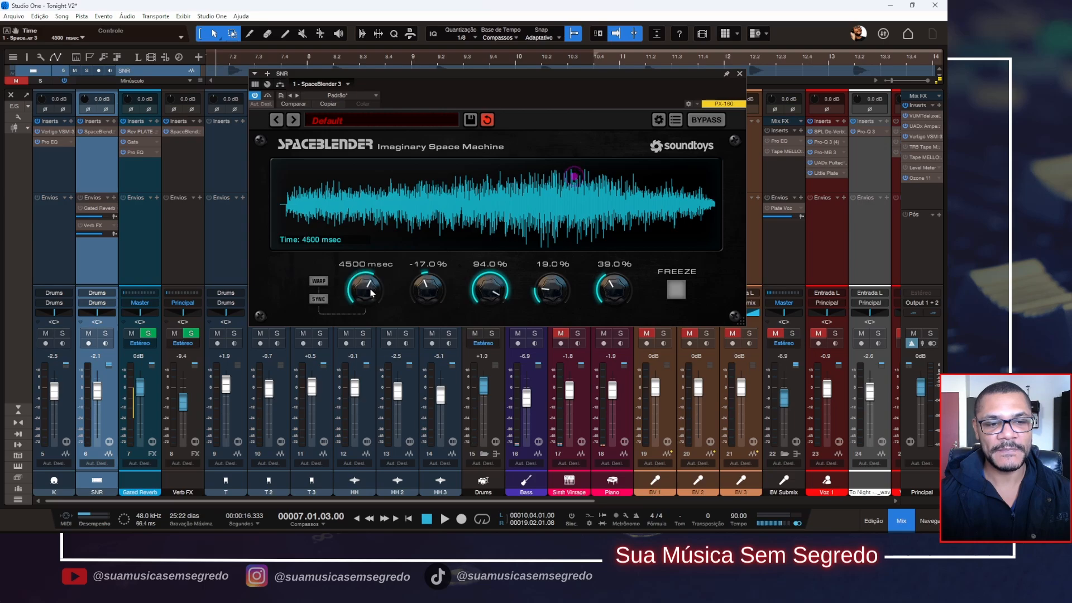
pyautogui.keyDown('alt'); pyautogui.click(428, 292); pyautogui.keyUp('alt')
pyautogui.keyDown('alt'); pyautogui.click(490, 293); pyautogui.keyUp('alt')
pyautogui.keyDown('alt'); pyautogui.click(552, 296); pyautogui.keyUp('alt')
pyautogui.keyDown('alt'); pyautogui.click(612, 292); pyautogui.keyUp('alt')
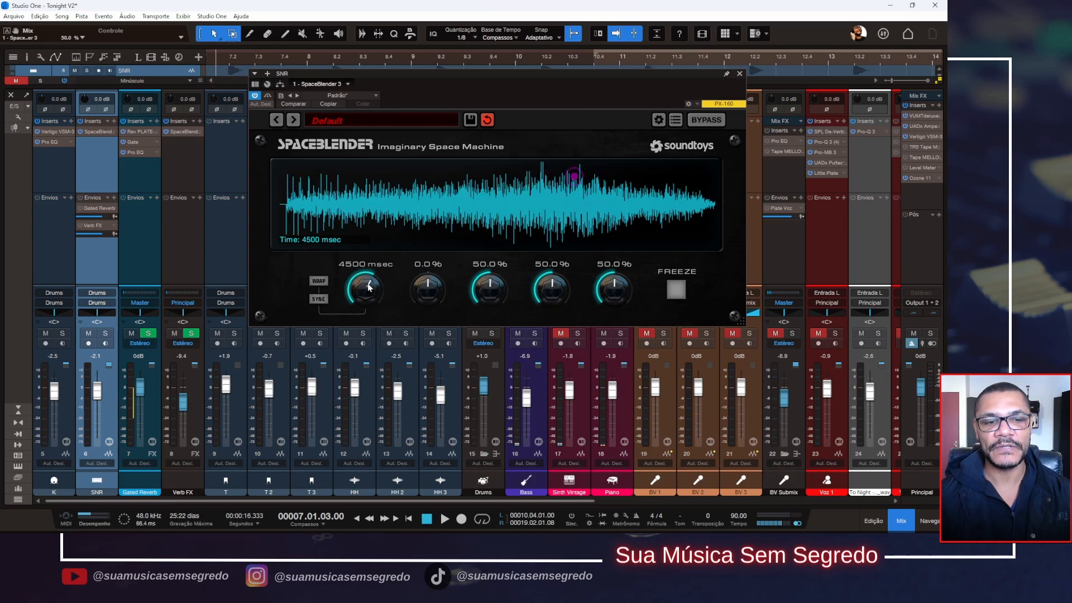
pyautogui.moveTo(368, 291); pyautogui.dragTo(376, 312)
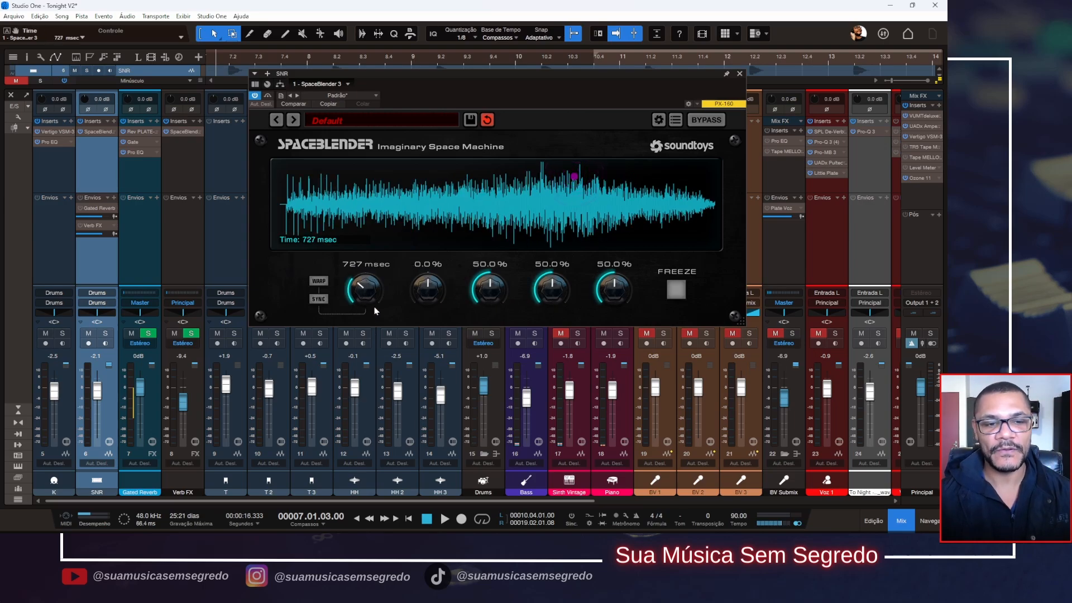
pyautogui.keyDown('alt'); pyautogui.click(366, 294); pyautogui.keyUp('alt')
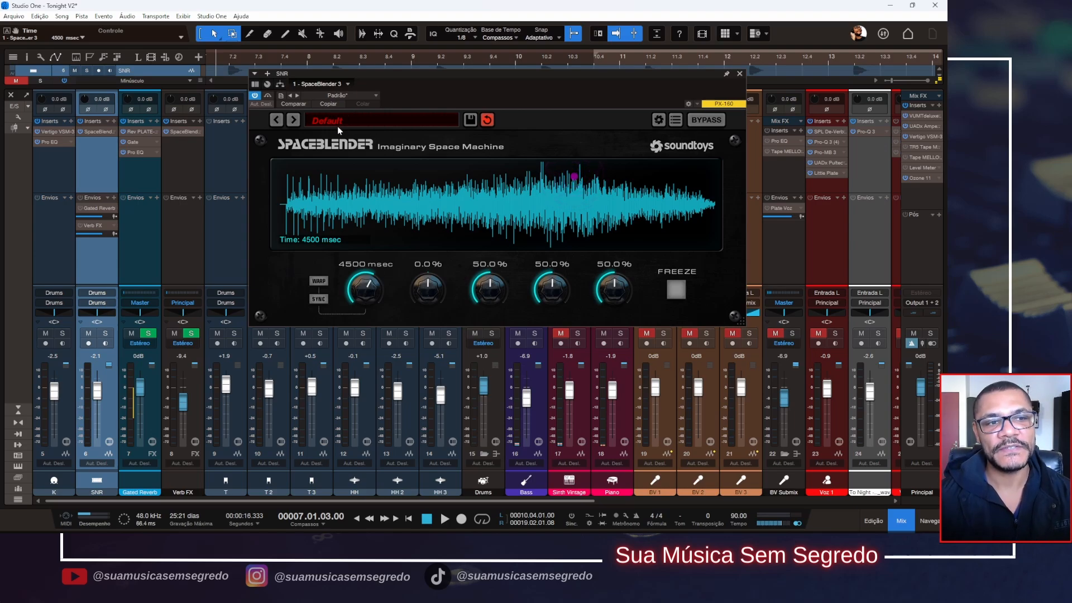
# - Load the Freeze This Wasteland preset, set Mix to 33.5% and lock the Mix value
pyautogui.click(293, 120)
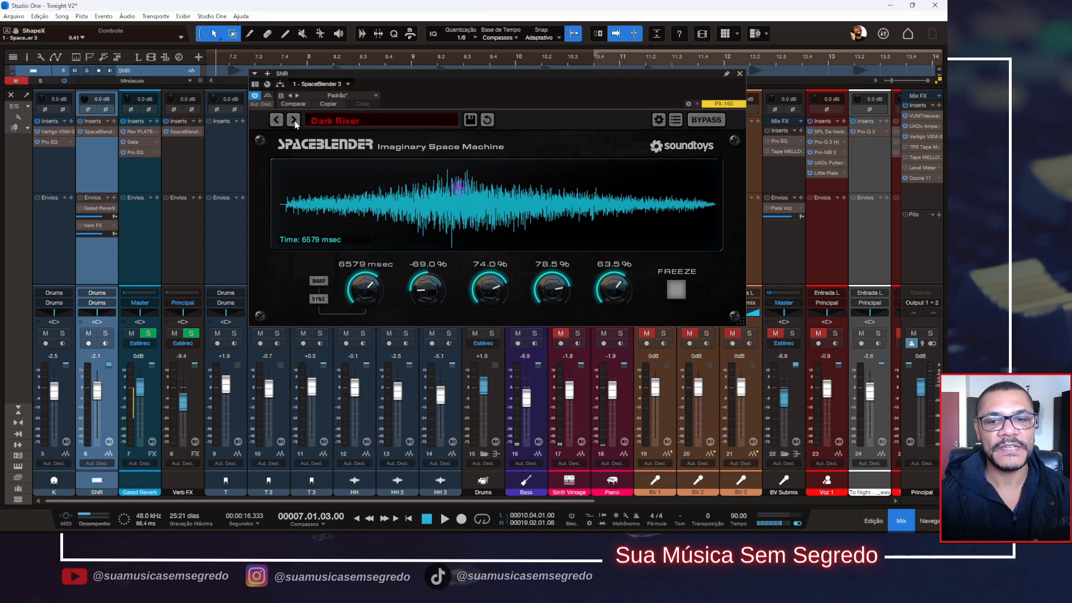
pyautogui.click(293, 120)
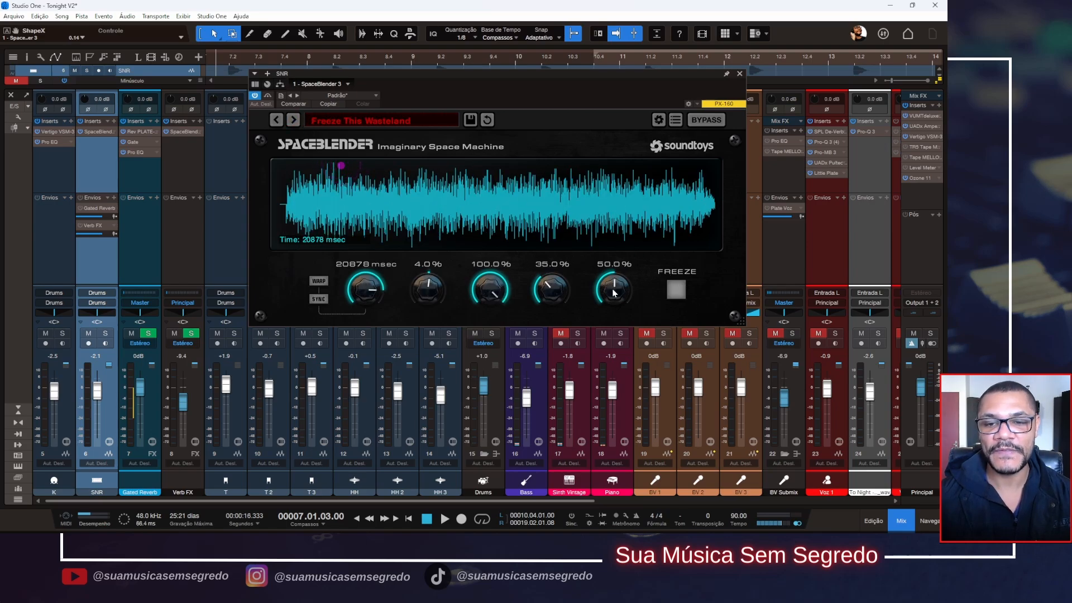
pyautogui.moveTo(613, 292); pyautogui.dragTo(622, 275)
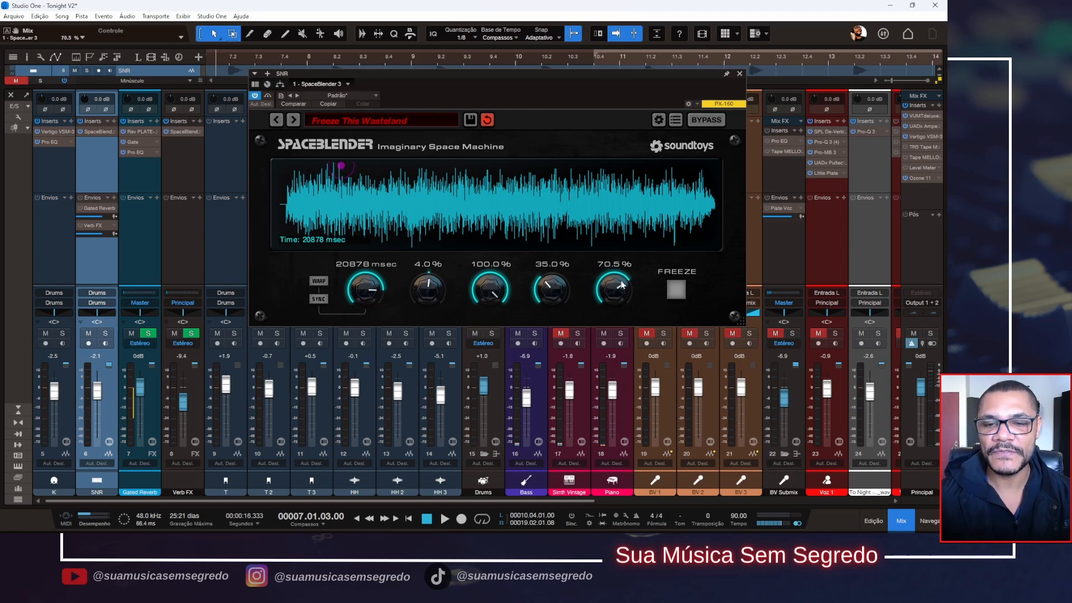
pyautogui.moveTo(618, 297); pyautogui.dragTo(624, 335)
pyautogui.doubleClick(617, 294)
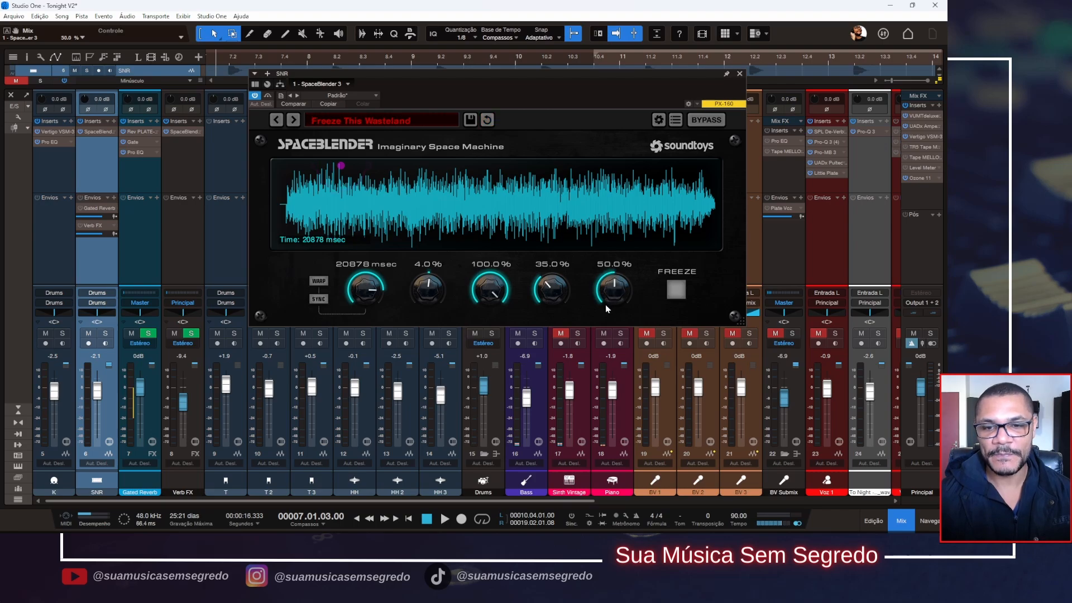
pyautogui.moveTo(612, 290); pyautogui.dragTo(614, 311)
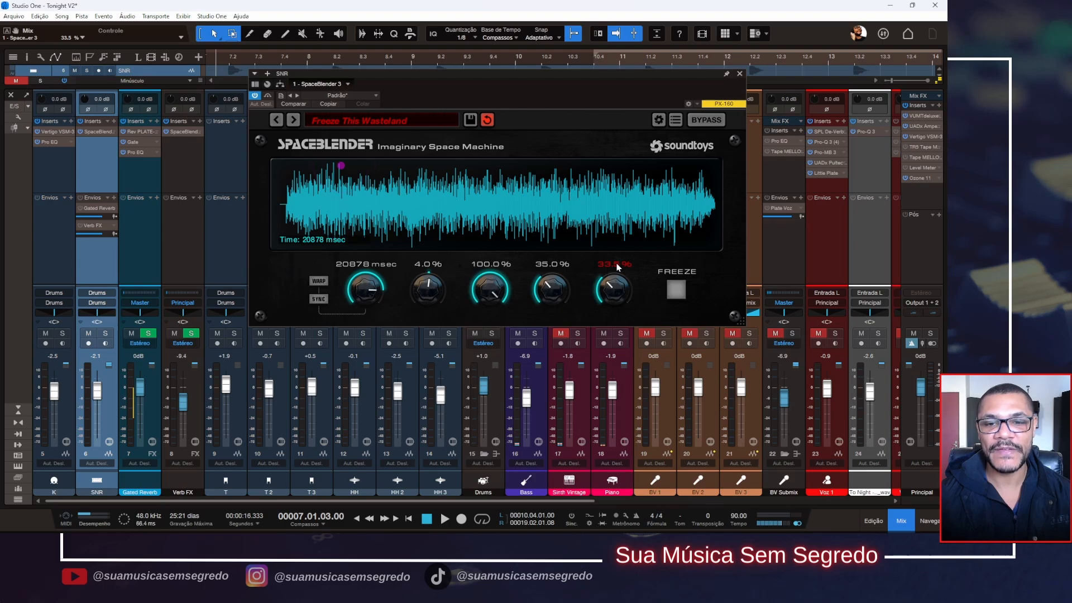
# - Load the Space Capsule preset, set Texture to 69% and Mod to 36%, and lock both values
pyautogui.click(293, 120)
pyautogui.click(293, 120)
pyautogui.click(293, 119)
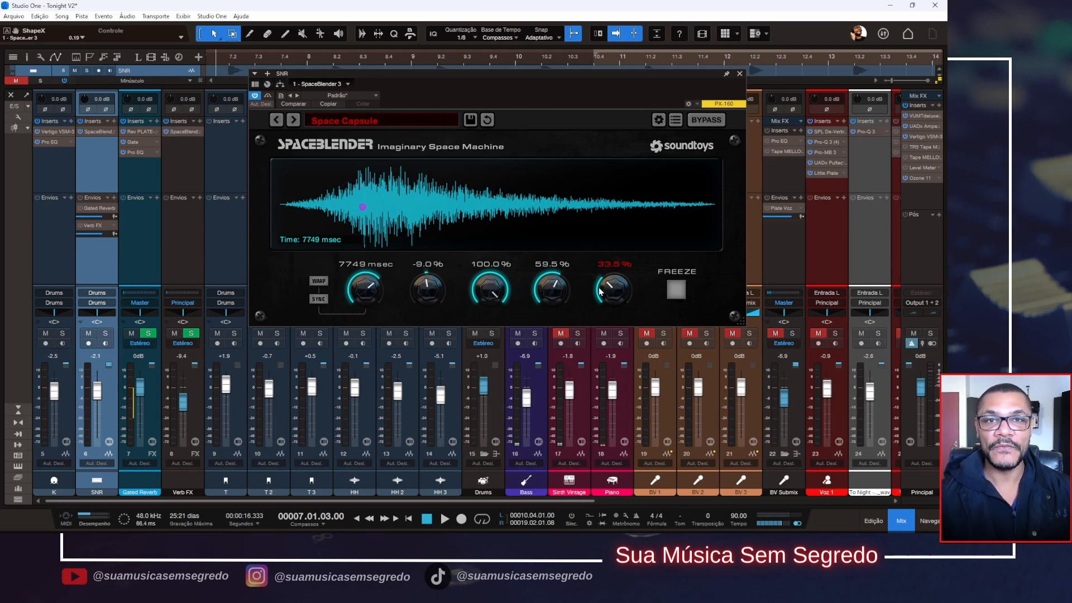
pyautogui.moveTo(499, 292); pyautogui.dragTo(507, 343)
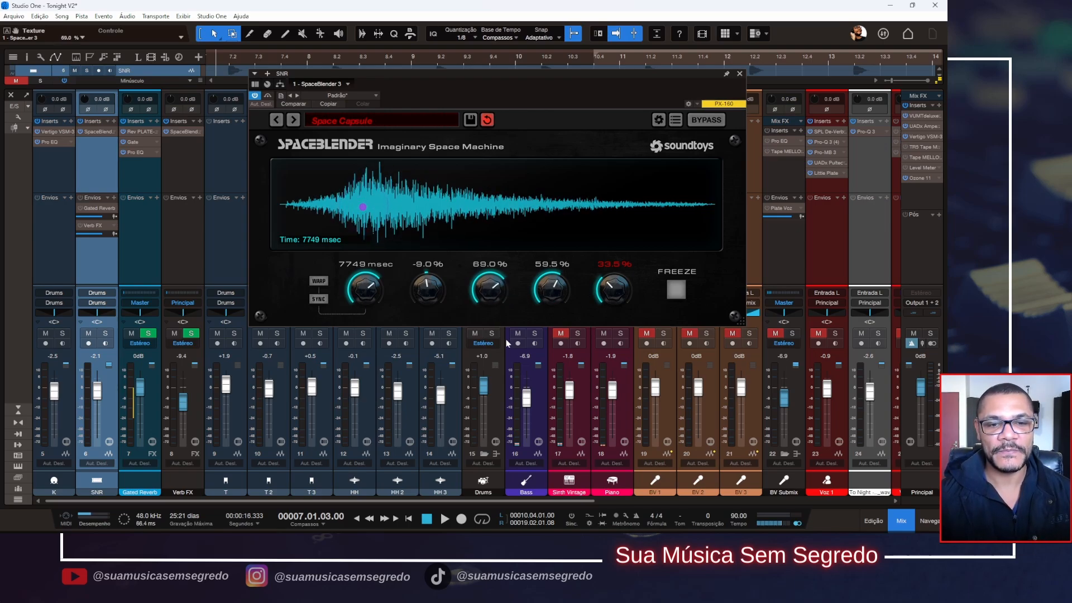
pyautogui.moveTo(550, 287); pyautogui.dragTo(544, 302)
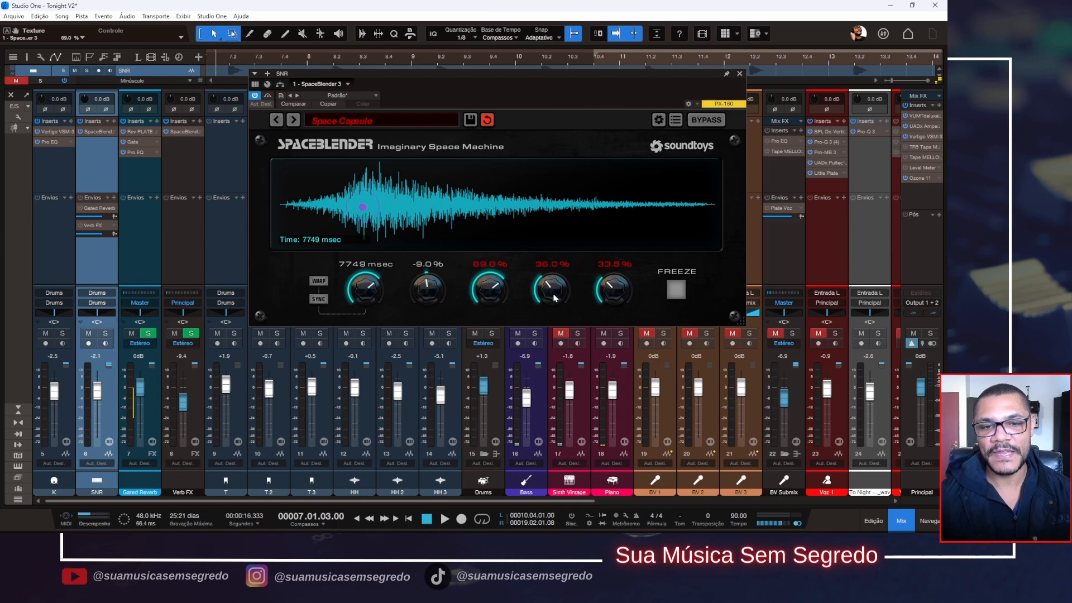
# - Step through the presets past The Wonder to Light Year Transmission with Texture, Mod and Mix locked
pyautogui.click(291, 121)
pyautogui.click(292, 122)
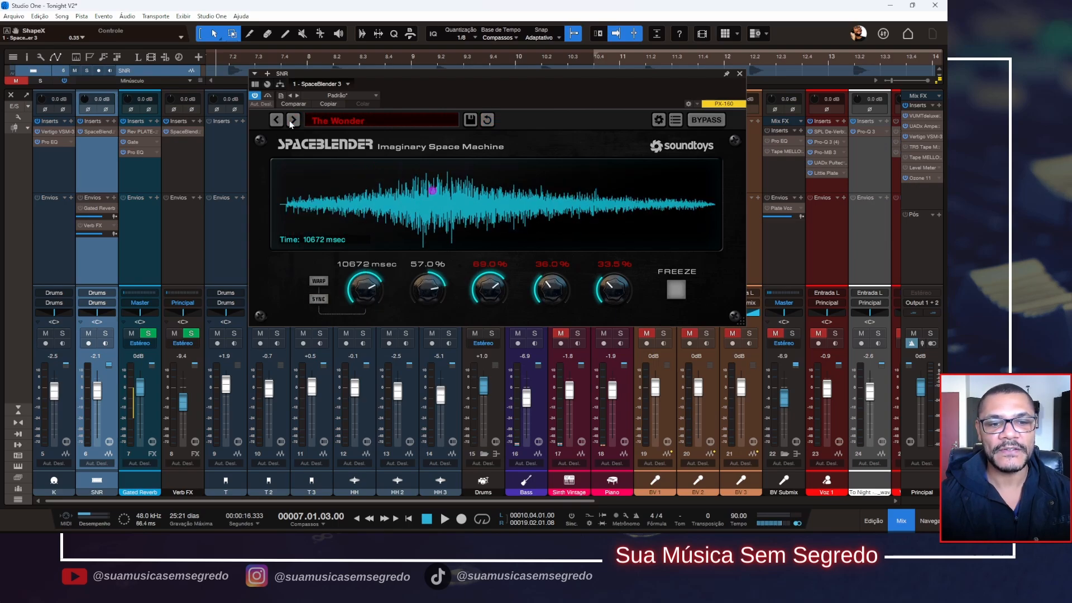
pyautogui.click(291, 123)
pyautogui.click(292, 122)
pyautogui.click(291, 123)
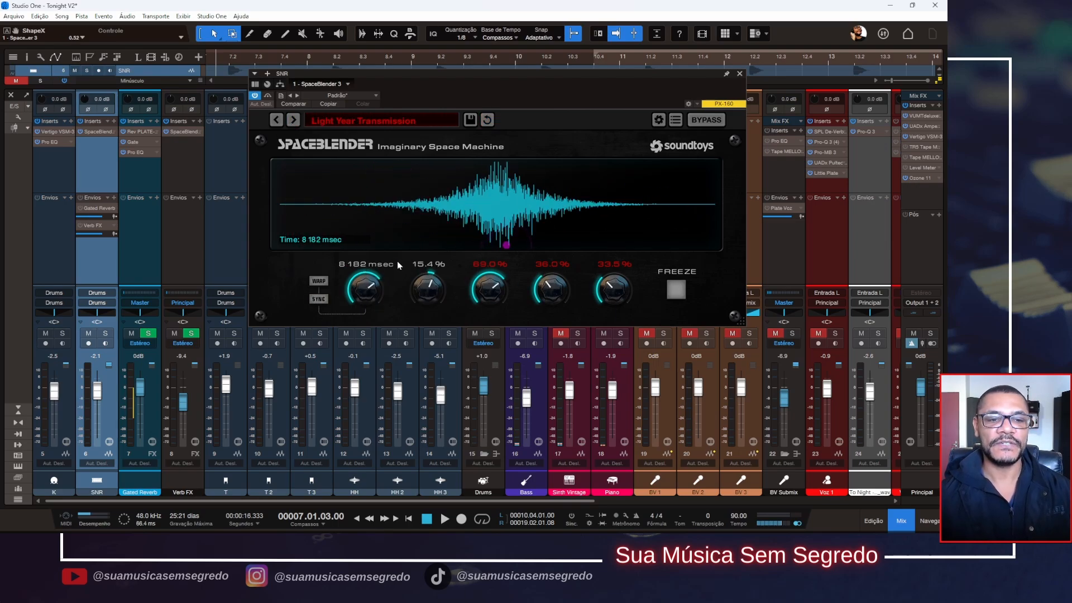